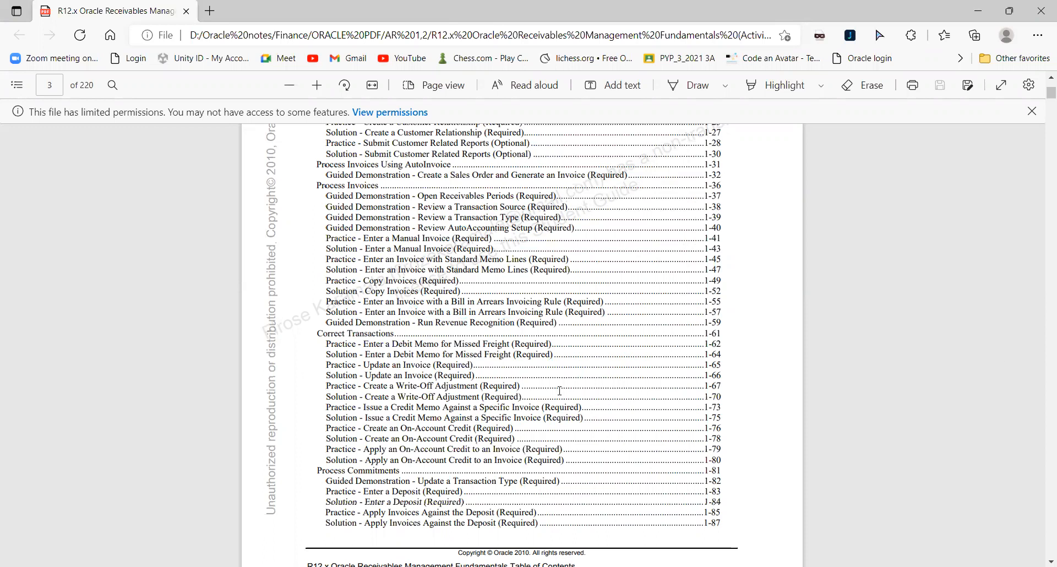
- Look through the table of contents of the Receivables Management Fundamentals activity guide for the practice topics
{"action": "scroll", "coordinate": [414, 313], "scroll_direction": "down", "scroll_amount": 6}
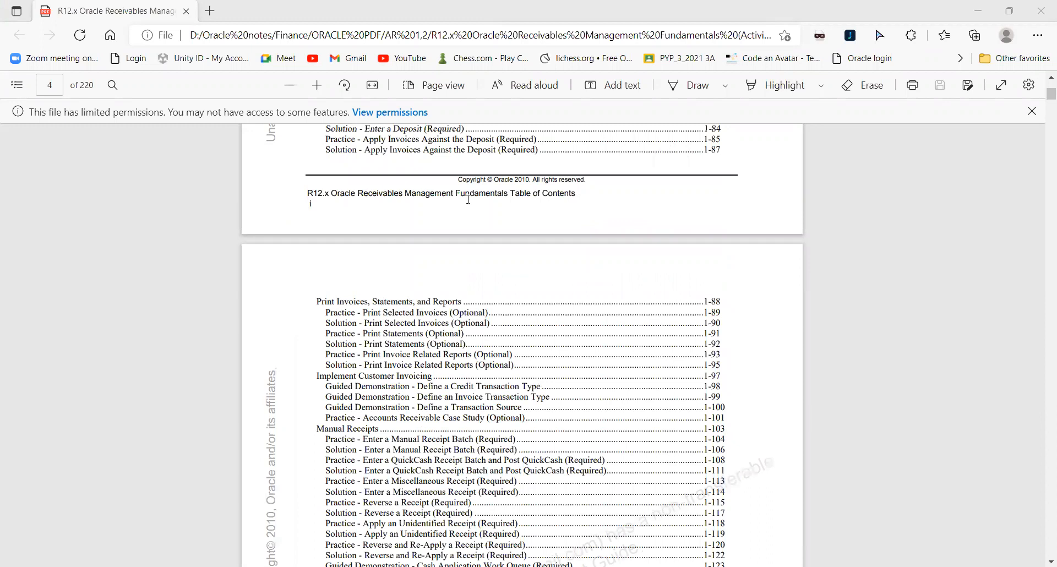
{"action": "scroll", "coordinate": [661, 311], "scroll_direction": "down", "scroll_amount": 9}
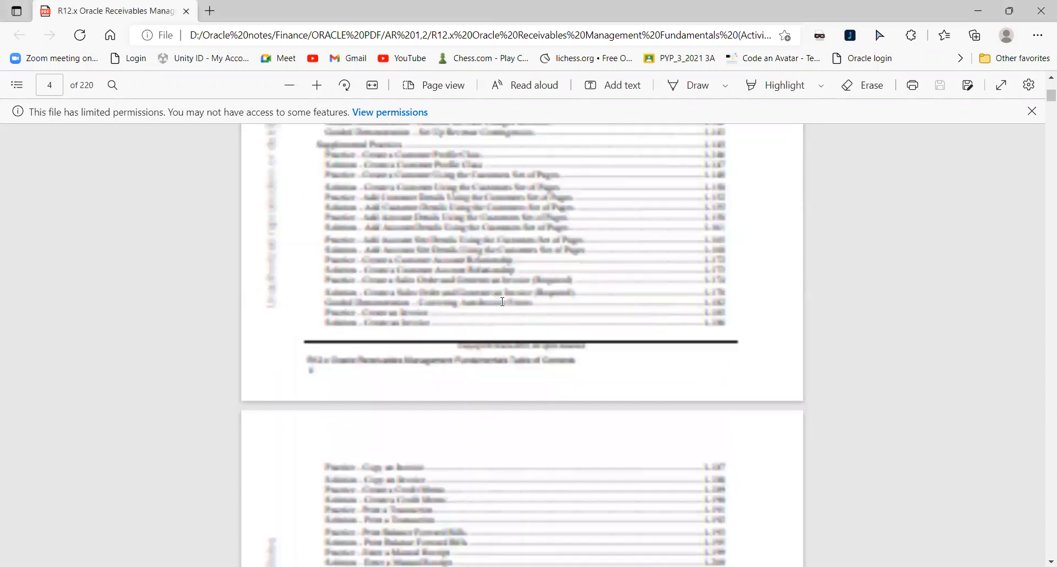
{"action": "scroll", "coordinate": [503, 302], "scroll_direction": "down", "scroll_amount": 1}
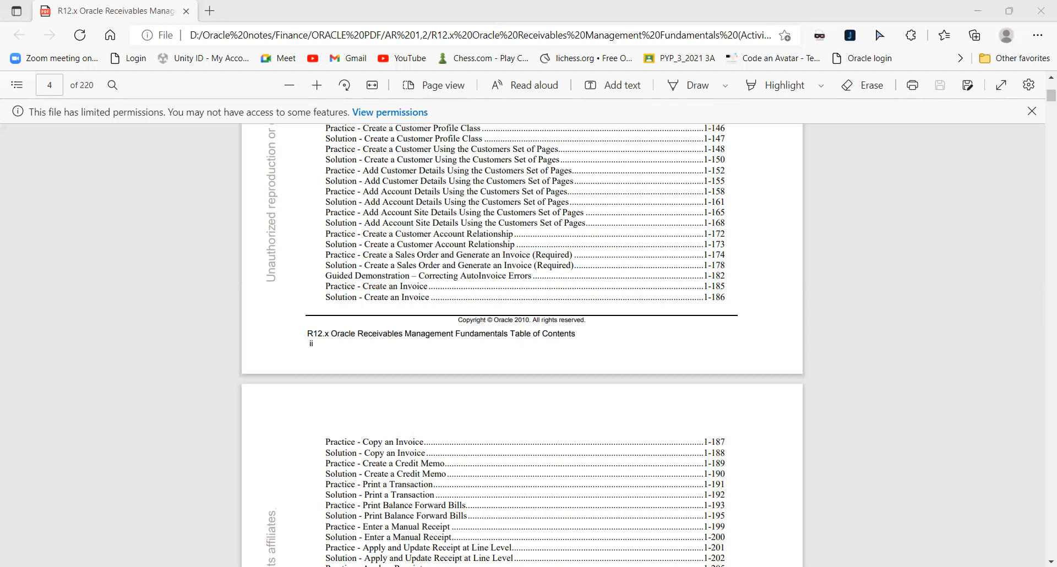
- Switch to Oracle Applications in the VMware Workstation window and close the Find Assets and Assets forms
{"action": "key", "text": "alt+Tab"}
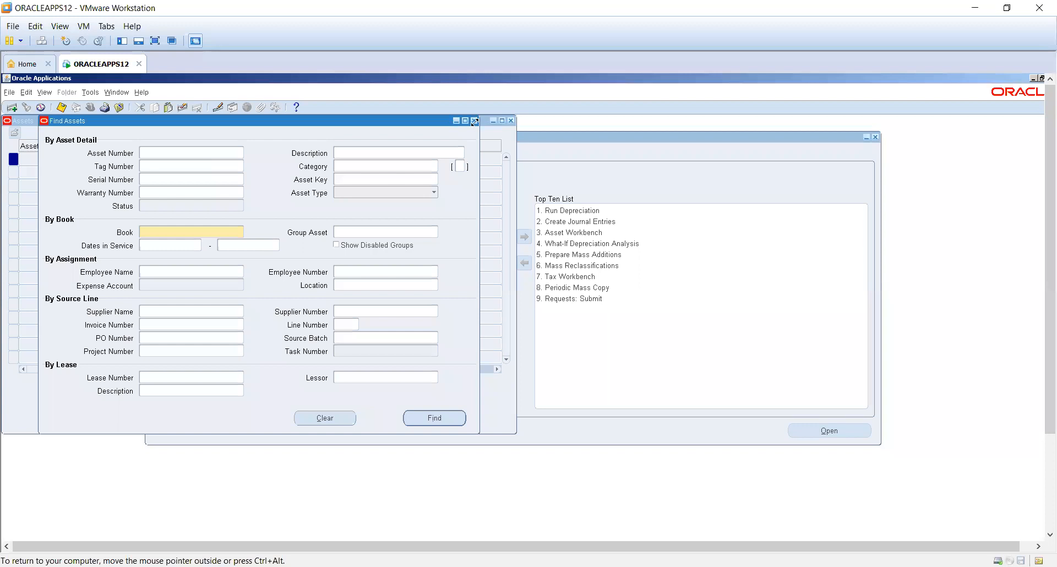
{"action": "left_click", "coordinate": [510, 122]}
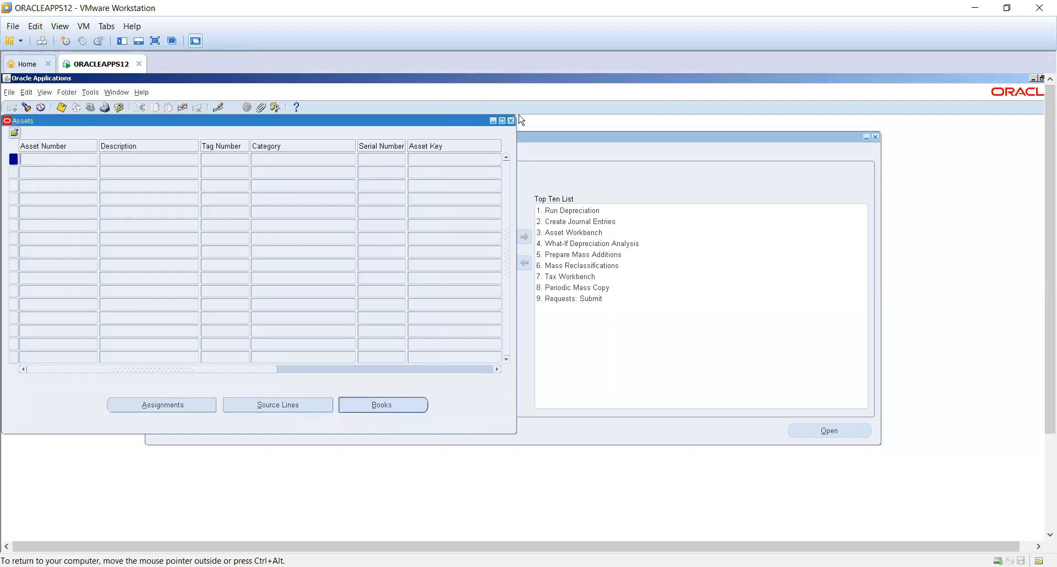
{"action": "left_click", "coordinate": [512, 122]}
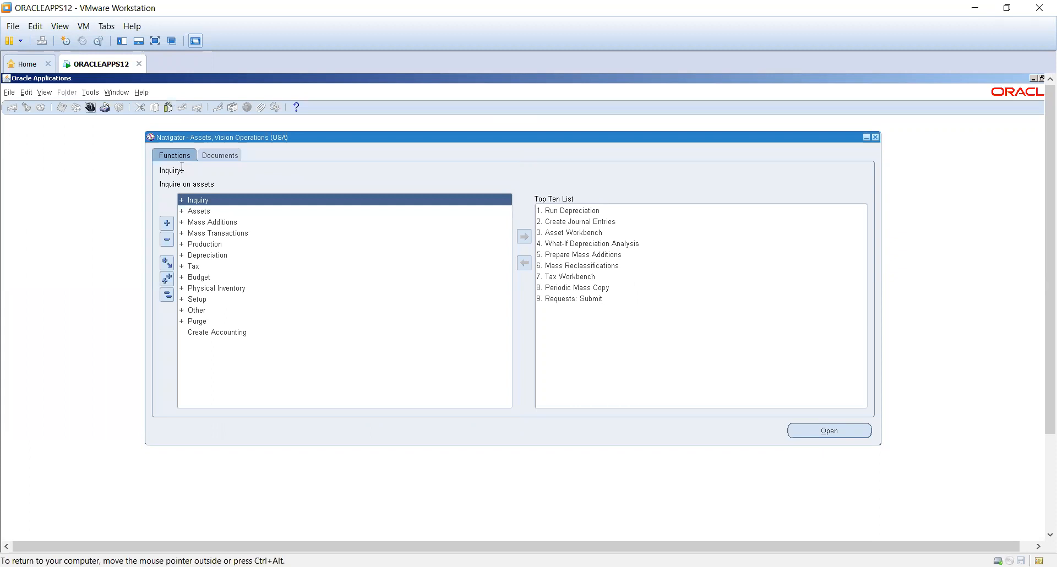
- Change the responsibility to Receivables, Vision Operations (USA) and open the Transactions form
{"action": "type", "text": "re%"}
{"action": "double_click", "coordinate": [121, 192]}
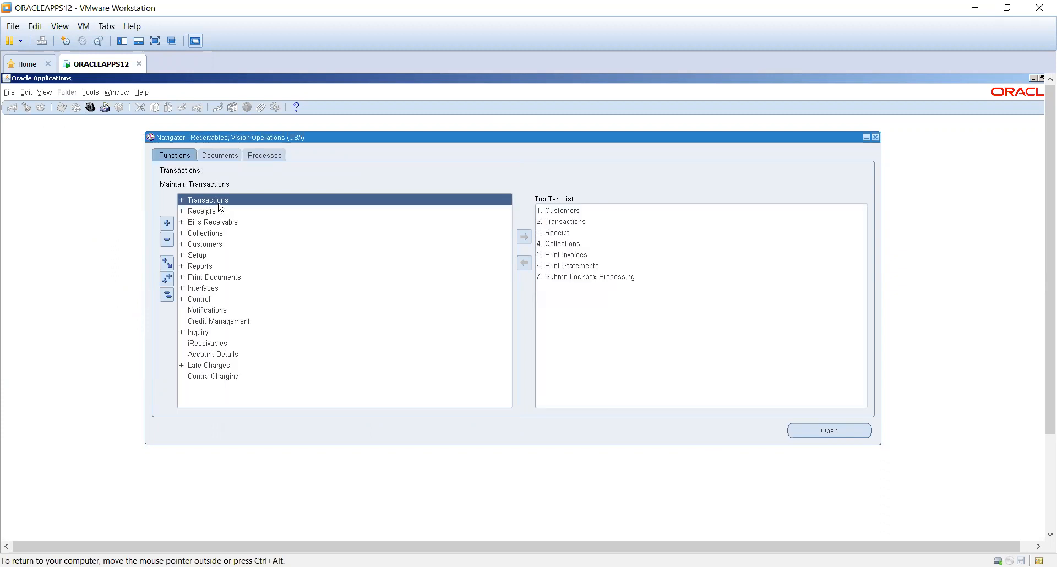
{"action": "left_click", "coordinate": [218, 230]}
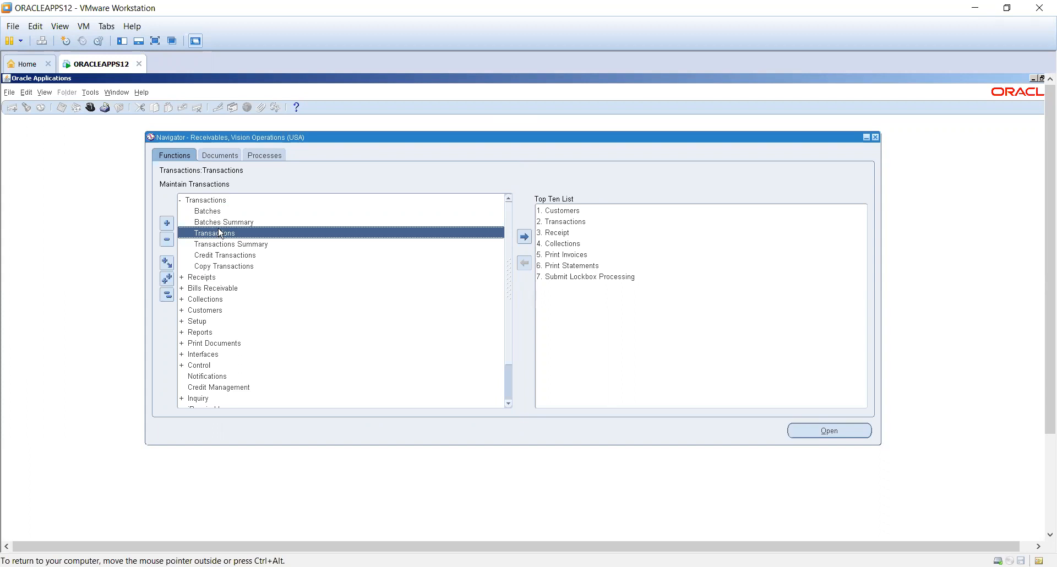
{"action": "double_click", "coordinate": [219, 232]}
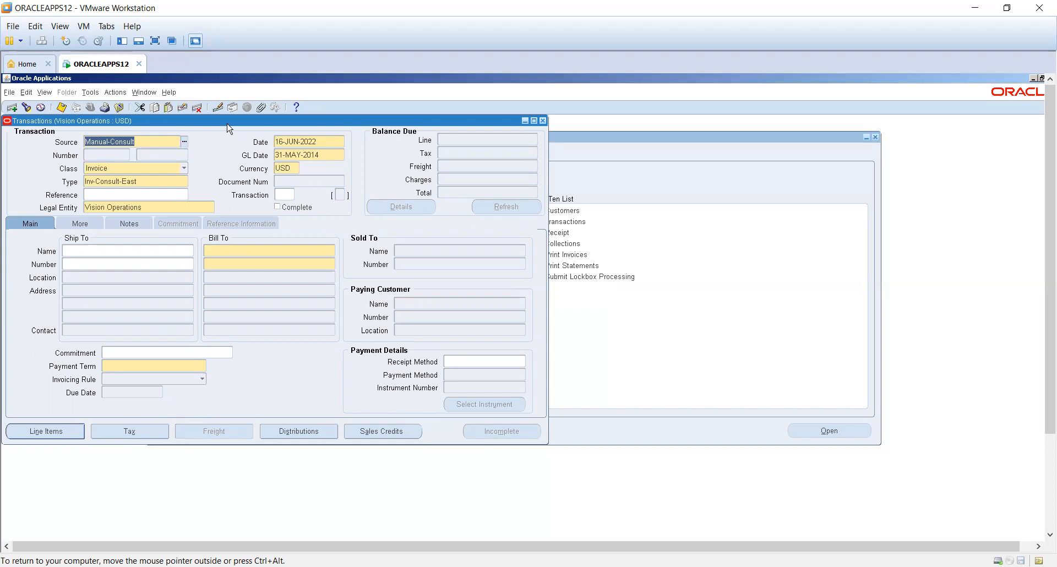
- Set the transaction source to BR Manual and both the class and type to Guarantee
{"action": "left_click_drag", "start_coordinate": [229, 127], "coordinate": [274, 152]}
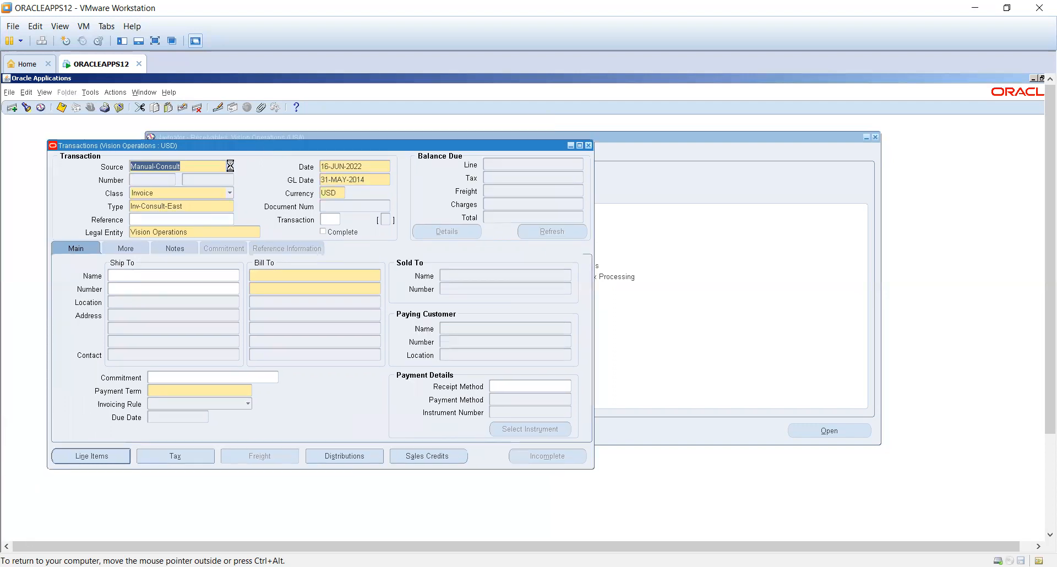
{"action": "left_click", "coordinate": [230, 167]}
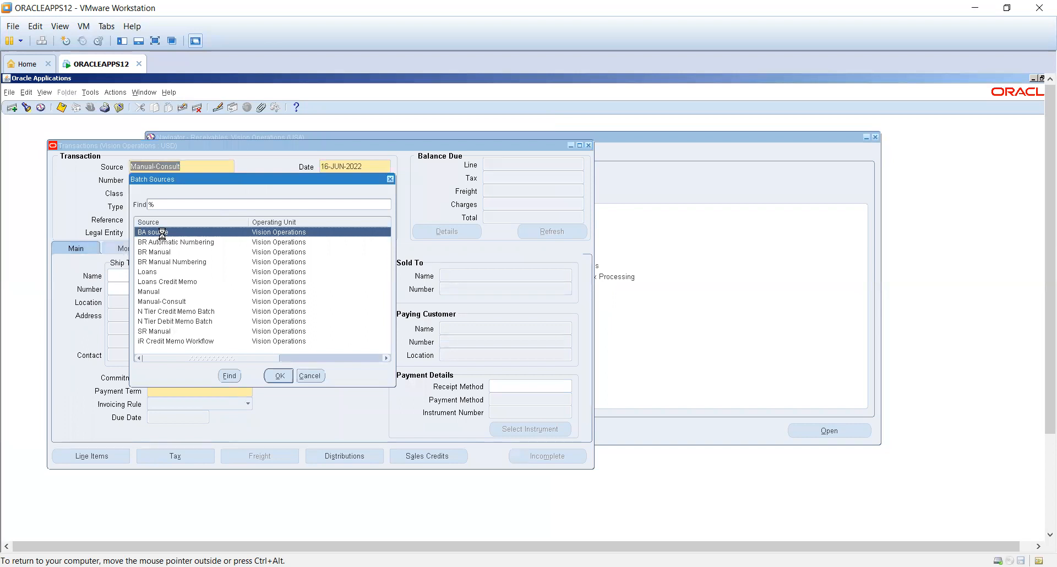
{"action": "key", "text": "Return"}
{"action": "left_click", "coordinate": [174, 194]}
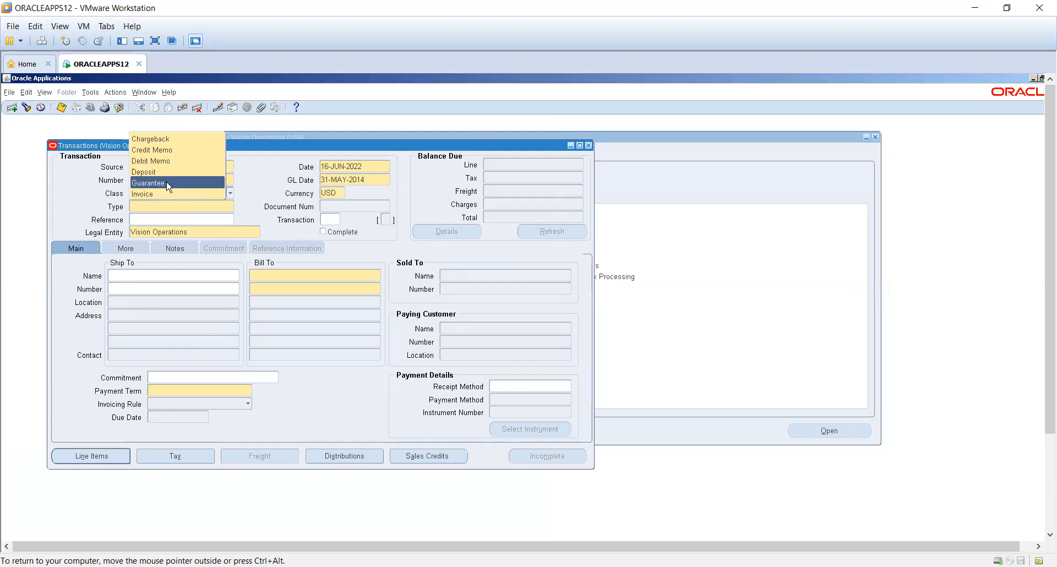
{"action": "left_click", "coordinate": [168, 213]}
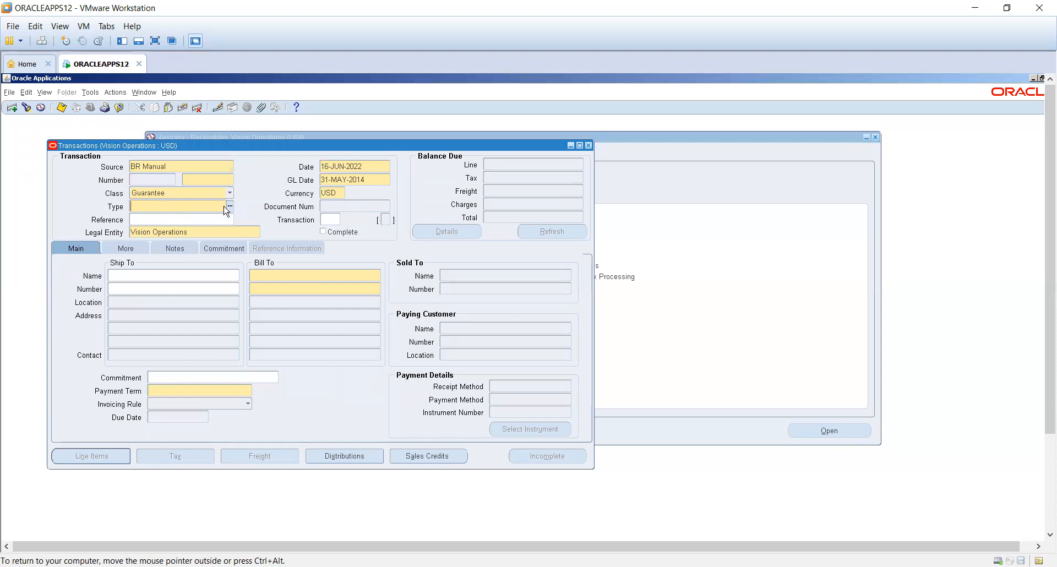
- Select A. C. Networks as the bill-to customer of the guarantee, with the 30 NET payment term
{"action": "left_click", "coordinate": [286, 273]}
{"action": "type", "text": "a"}
{"action": "key", "text": "Tab"}
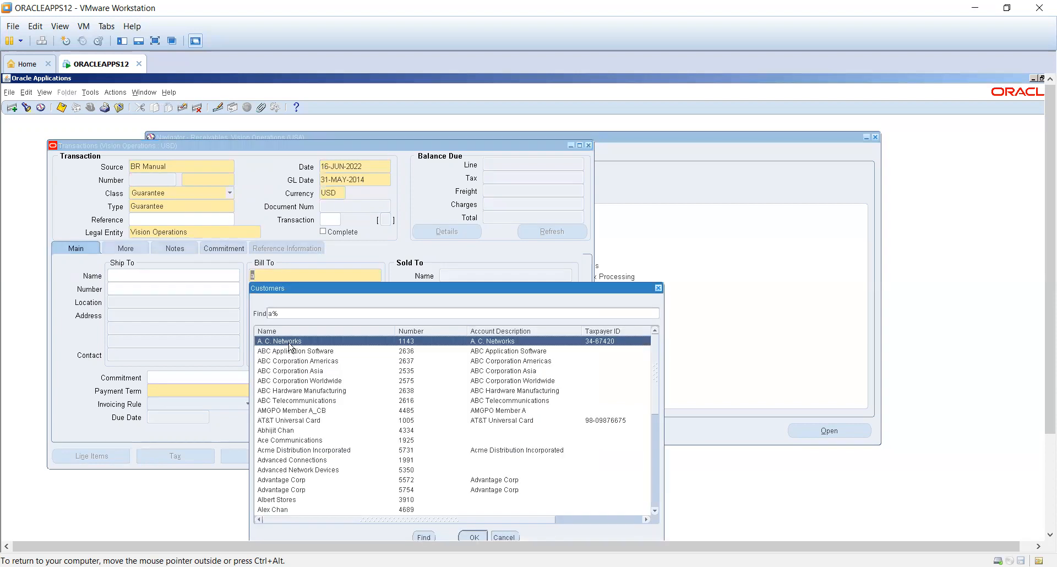
{"action": "left_click", "coordinate": [219, 391]}
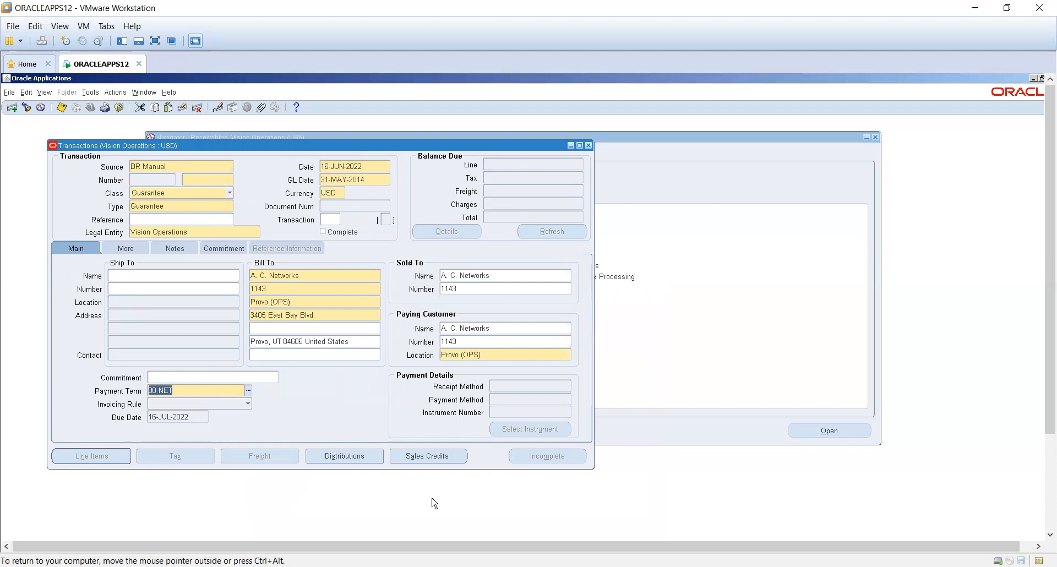
- Set the commitment amount of the guarantee to 100,000
{"action": "left_click", "coordinate": [128, 249]}
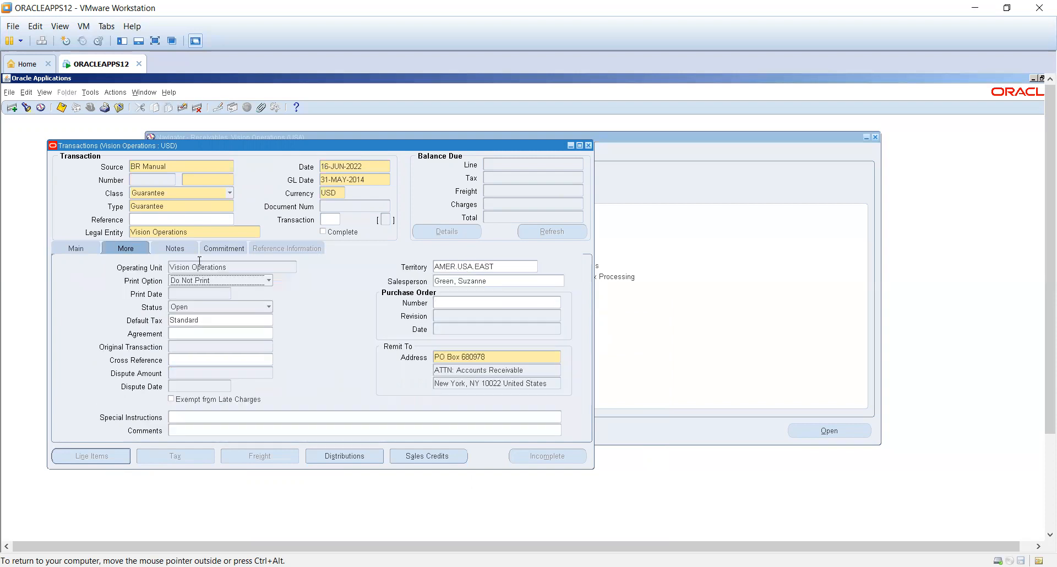
{"action": "left_click", "coordinate": [181, 299]}
{"action": "type", "text": "10000"}
{"action": "key", "text": "Tab"}
{"action": "key", "text": "shift+Tab"}
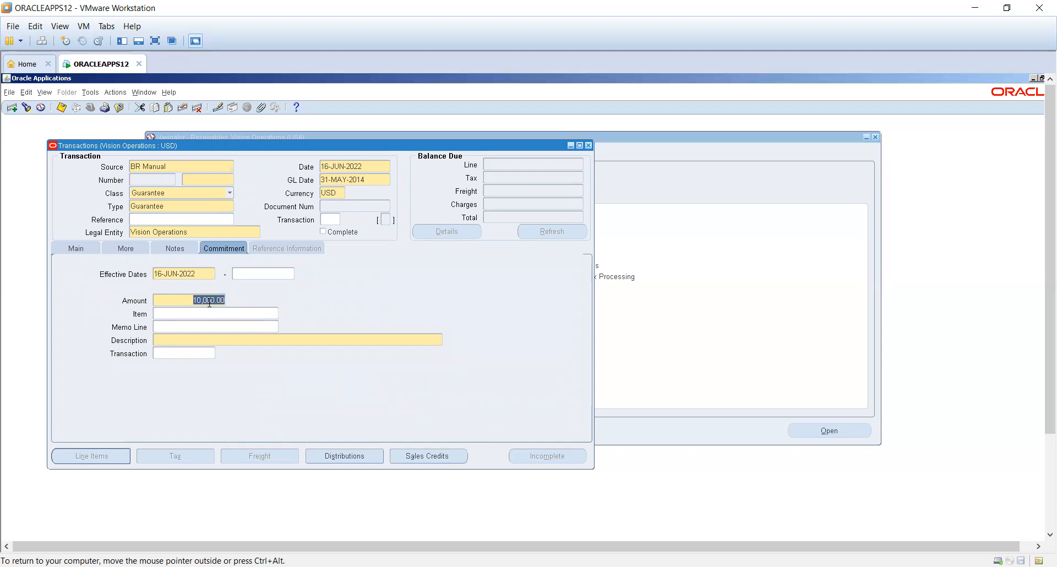
{"action": "type", "text": "100000"}
{"action": "key", "text": "Tab"}
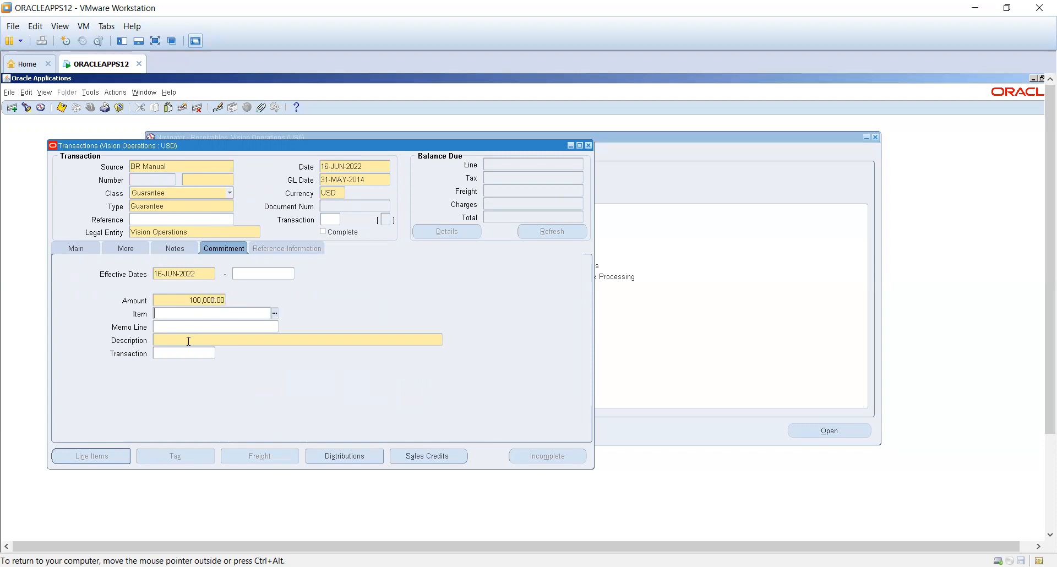
- Fill in the commitment description and save the guarantee with D123 as the transaction number
{"action": "left_click", "coordinate": [218, 341]}
{"action": "left_click", "coordinate": [440, 342]}
{"action": "key", "text": "ctrl+s"}
{"action": "type", "text": "D123"}
- Examine the guarantee's accounting distributions and the account segments behind the Revenue line's GL account
{"action": "left_click", "coordinate": [352, 456]}
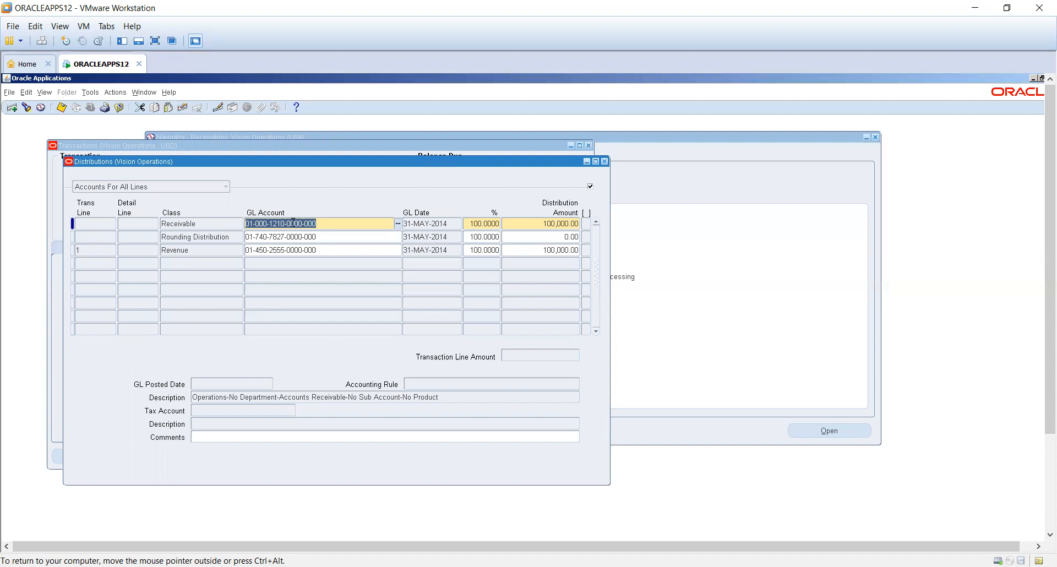
{"action": "left_click", "coordinate": [319, 250]}
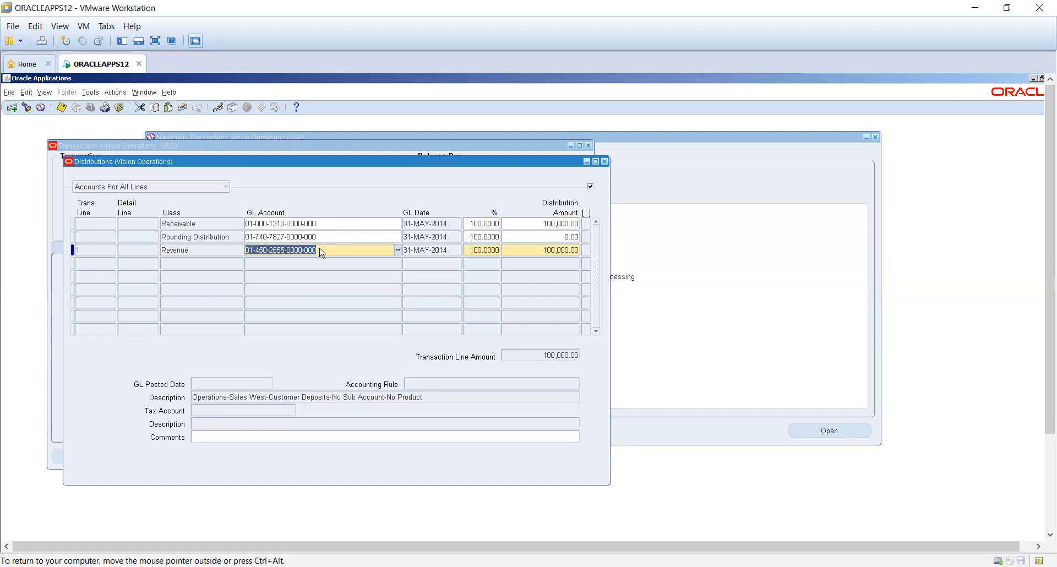
{"action": "key", "text": "ctrl+l"}
{"action": "left_click", "coordinate": [389, 361]}
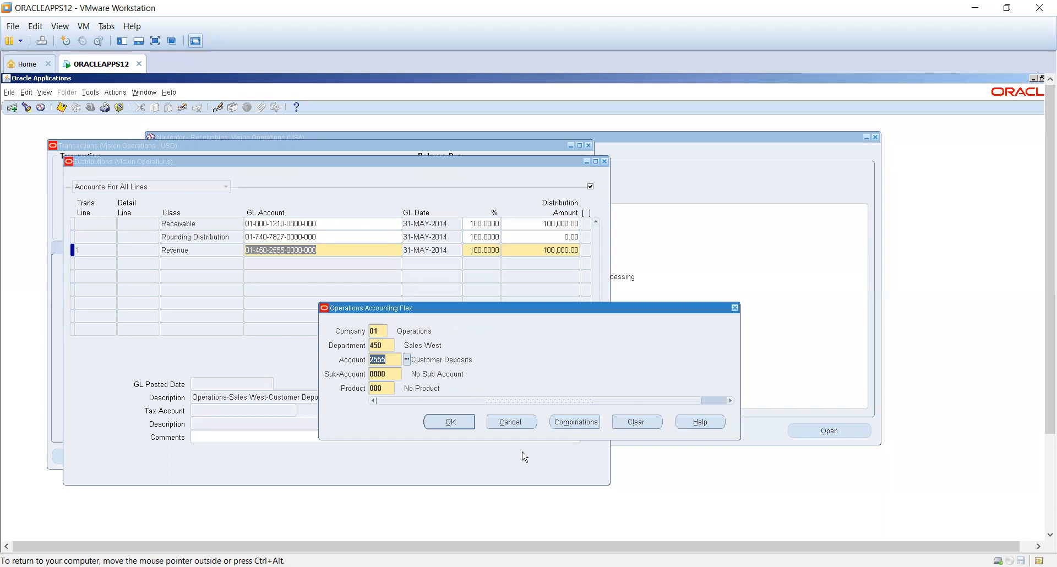
{"action": "left_click", "coordinate": [527, 421]}
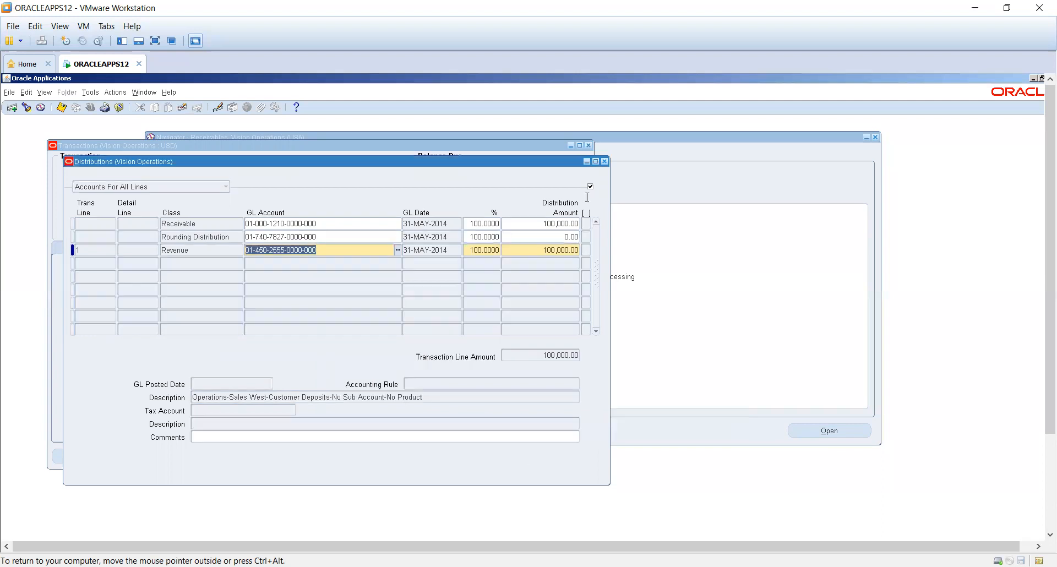
- Close the Distributions and Transactions forms to return to the Receivables navigator
{"action": "left_click", "coordinate": [603, 161]}
{"action": "left_click", "coordinate": [589, 145]}
{"action": "left_click", "coordinate": [512, 398]}
{"action": "left_click", "coordinate": [618, 401]}
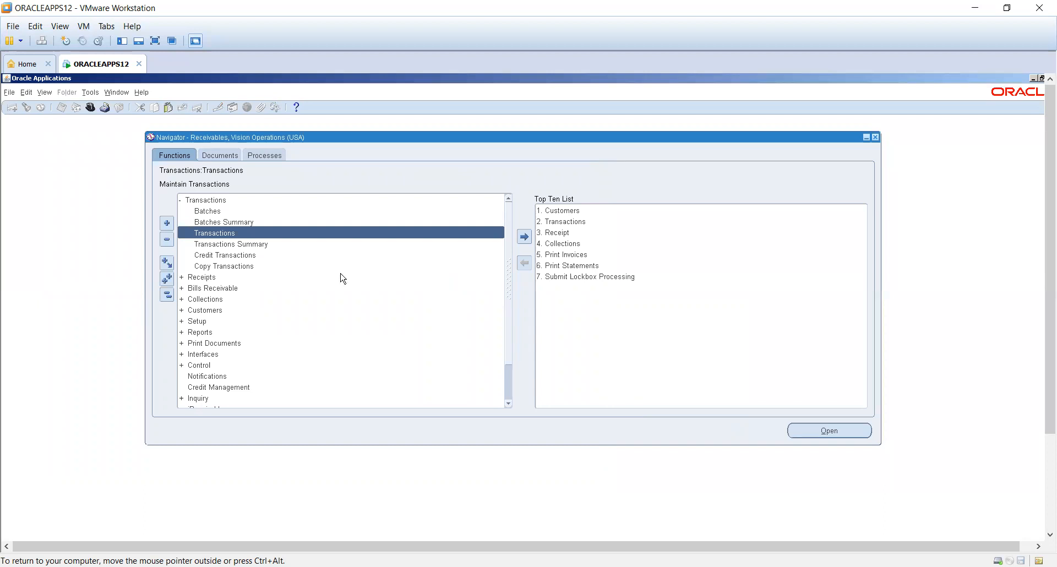
- Open the Receipts form from the Receipts functions in the Receivables navigator
{"action": "left_click", "coordinate": [246, 256]}
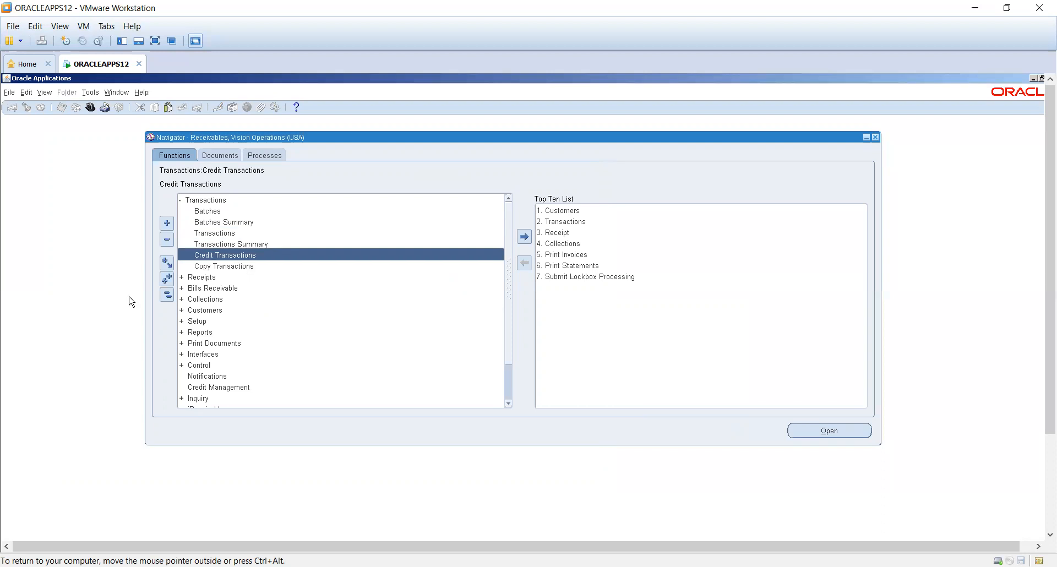
{"action": "key", "text": "Down"}
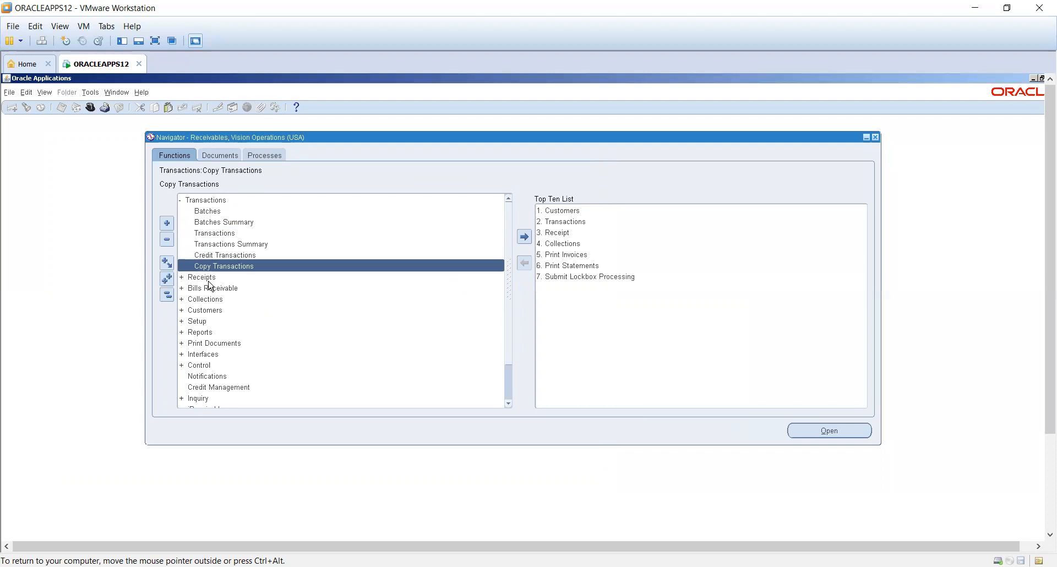
{"action": "double_click", "coordinate": [208, 279]}
{"action": "double_click", "coordinate": [235, 307]}
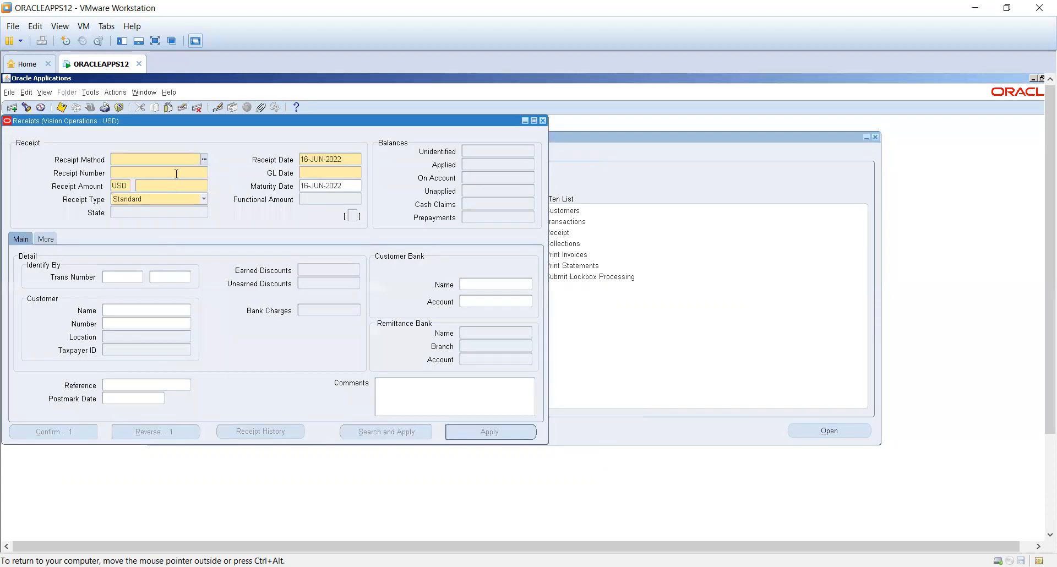
- Set the receipt date to 01-JAN-2014
{"action": "left_click", "coordinate": [340, 160]}
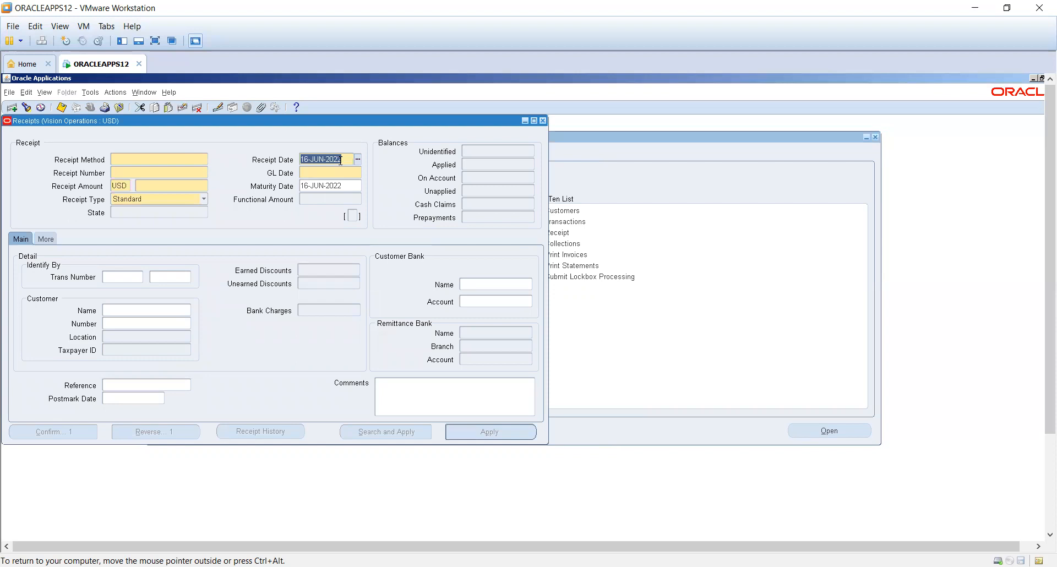
{"action": "type", "text": "01"}
{"action": "type", "text": "JAN"}
{"action": "type", "text": "2014"}
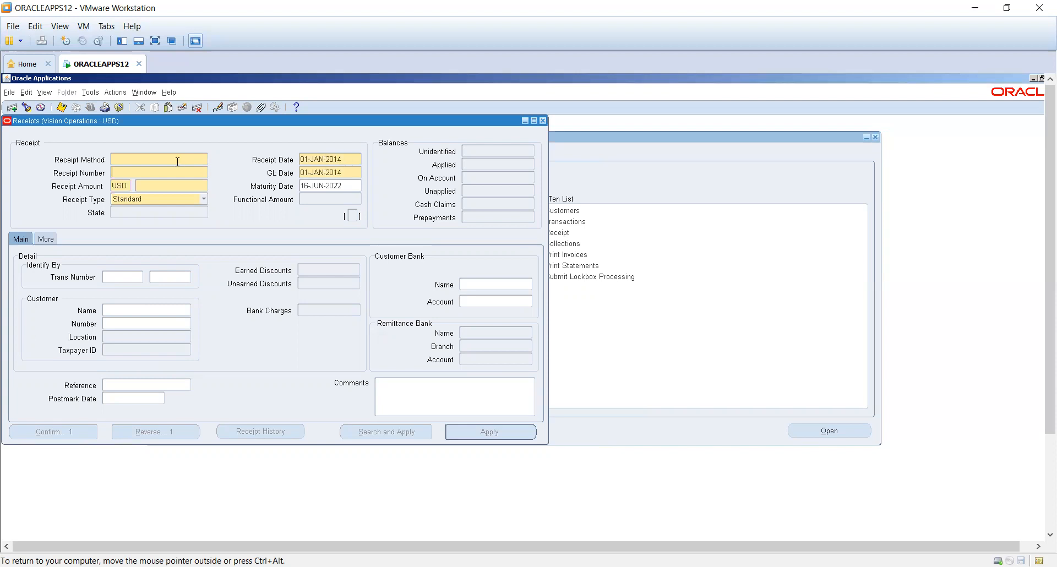
- Choose Check - BofA as the receipt method
{"action": "left_click", "coordinate": [177, 162]}
{"action": "left_click", "coordinate": [204, 160]}
{"action": "double_click", "coordinate": [145, 294]}
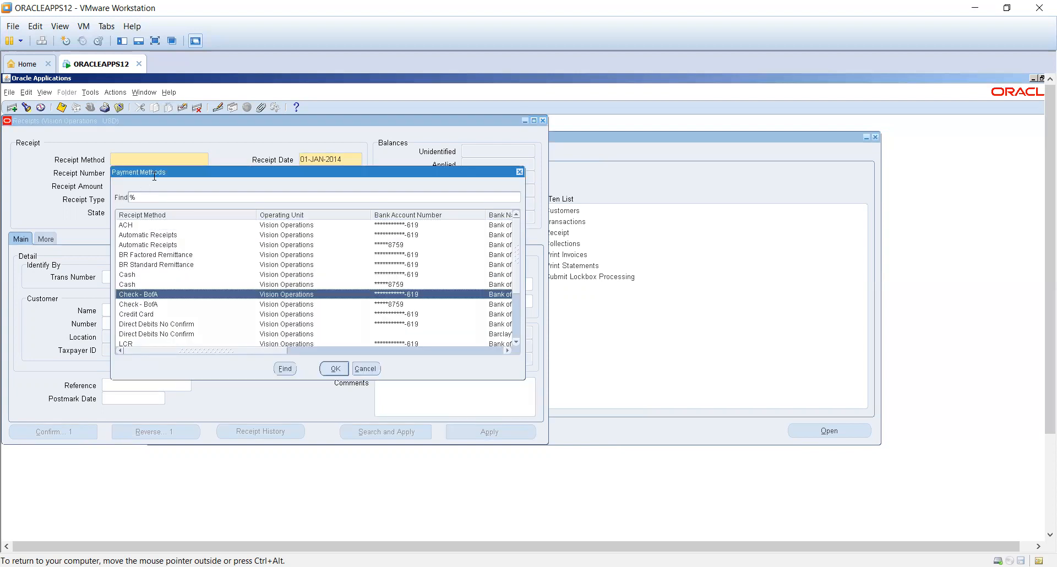
- Enter CR123 as the receipt number and 1,000 USD as the receipt amount
{"action": "left_click", "coordinate": [195, 183]}
{"action": "type", "text": "CR123"}
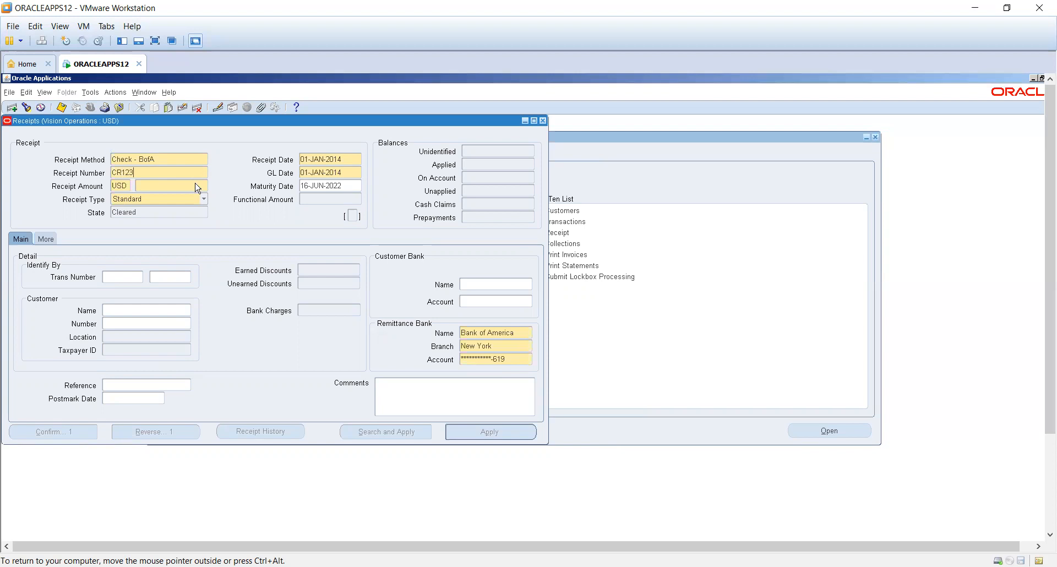
{"action": "key", "text": "Tab"}
{"action": "left_click", "coordinate": [196, 186]}
{"action": "type", "text": "000"}
{"action": "key", "text": "Tab"}
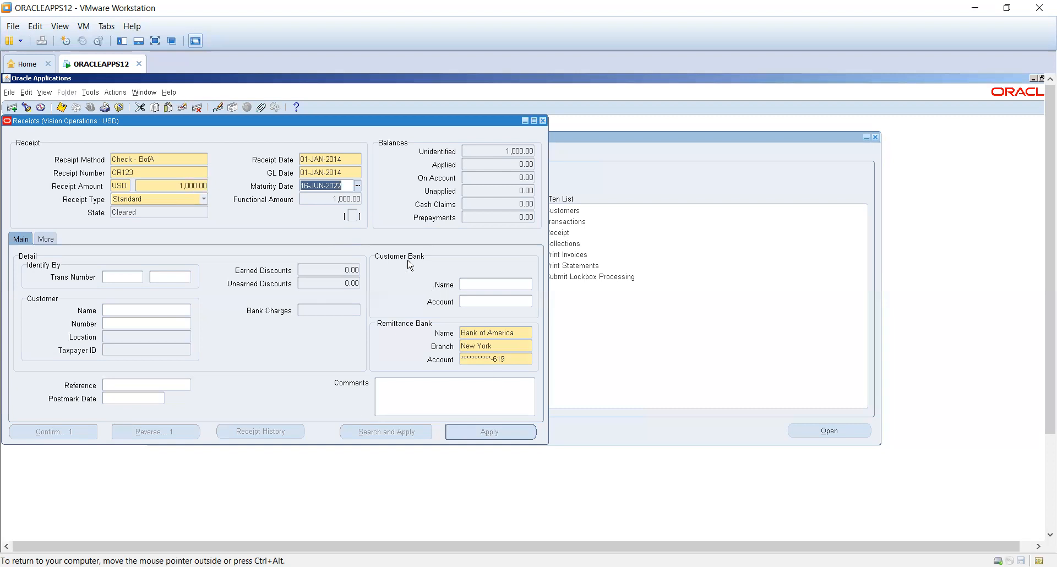
- Assign the receipt to the customer A. C. Networks
{"action": "left_click", "coordinate": [163, 311]}
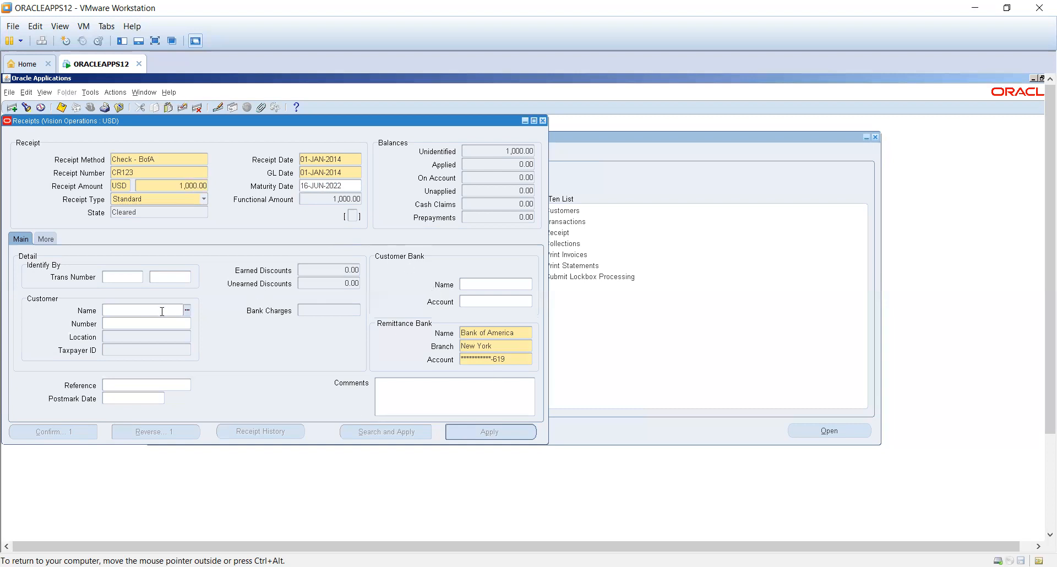
{"action": "type", "text": "a"}
{"action": "key", "text": "Tab"}
{"action": "double_click", "coordinate": [214, 377]}
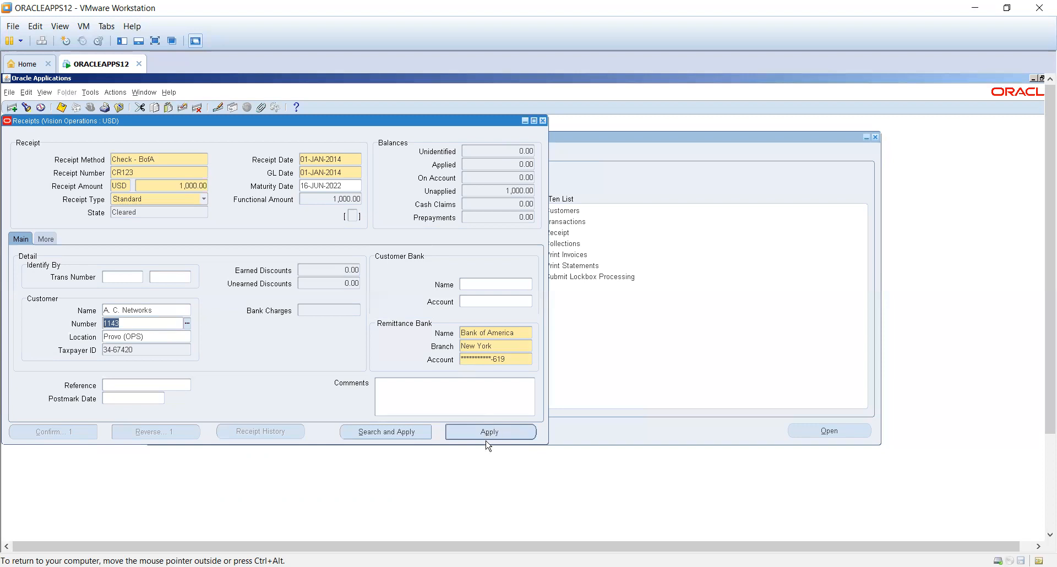
- Search for the customer's transactions with Search and Apply and preview them for applying receipt CR123
{"action": "left_click", "coordinate": [393, 433]}
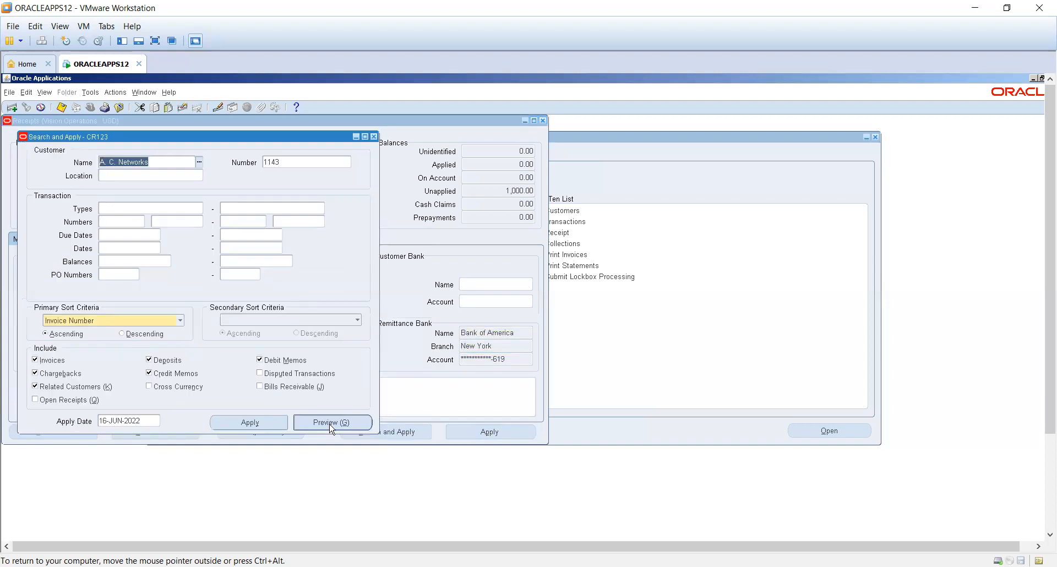
{"action": "left_click", "coordinate": [331, 427]}
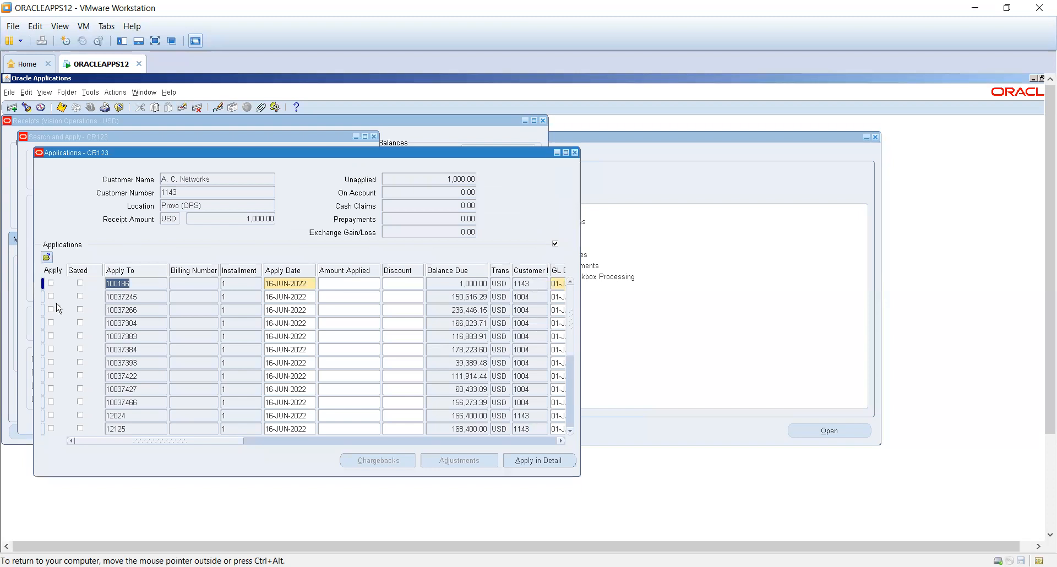
- Apply receipt CR123 to open transaction 100186 and return to the receipt's applied balance
{"action": "left_click", "coordinate": [51, 285]}
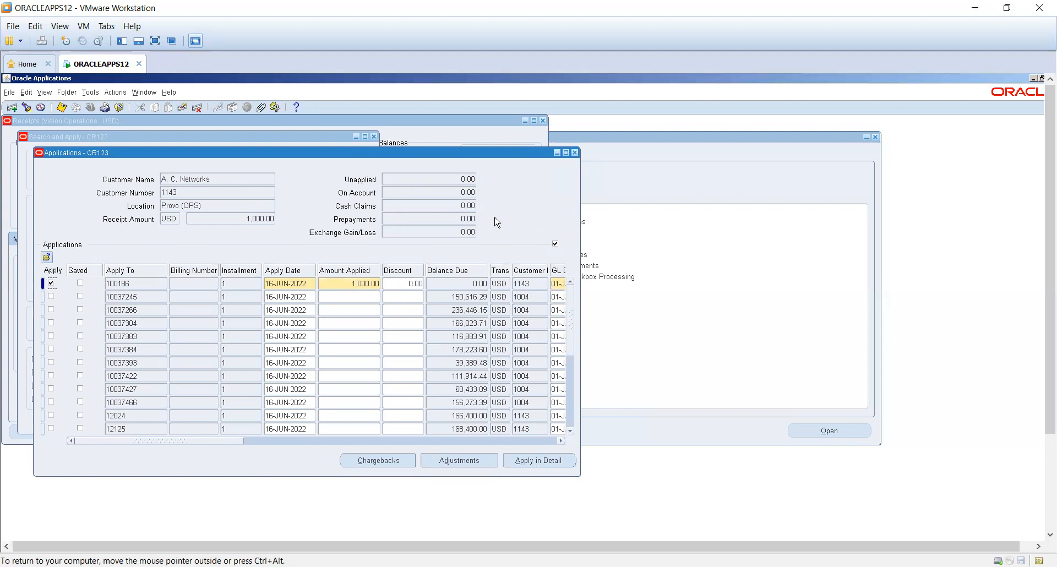
{"action": "left_click", "coordinate": [575, 152]}
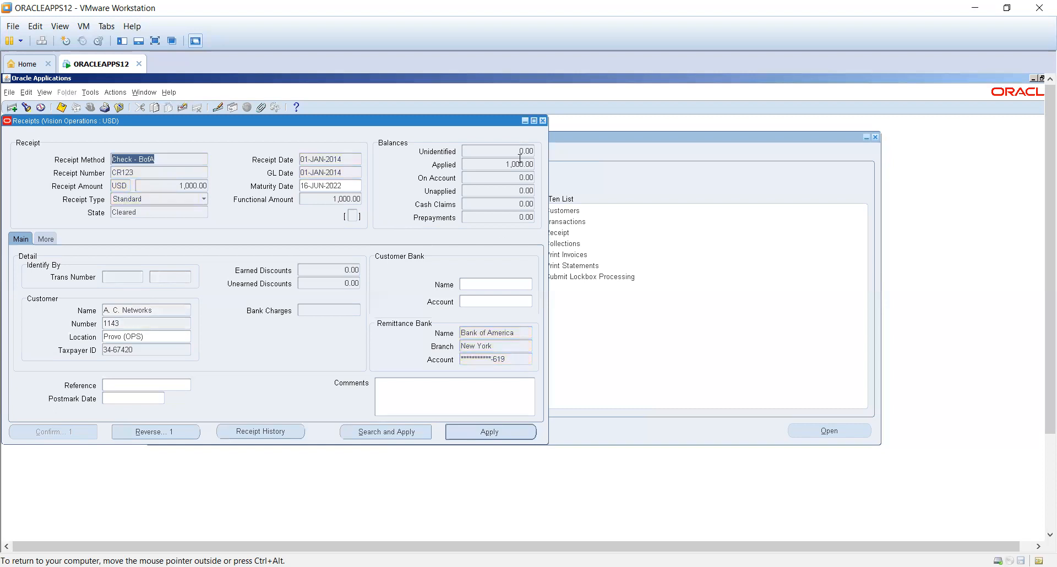
{"action": "left_click", "coordinate": [520, 165]}
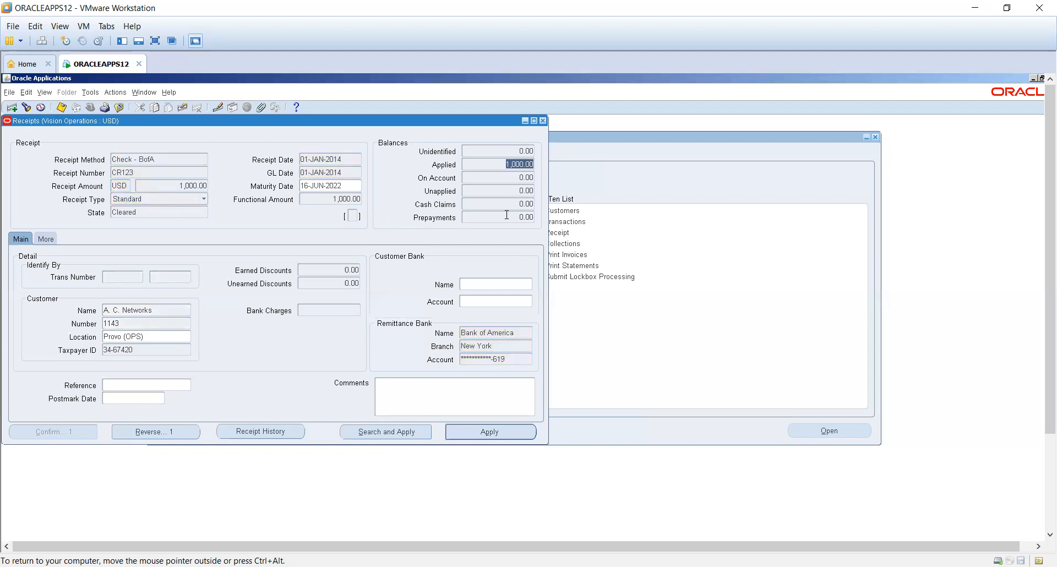
- Unapply receipt CR123 from transaction 100186 and return to the receipt
{"action": "left_click", "coordinate": [492, 432]}
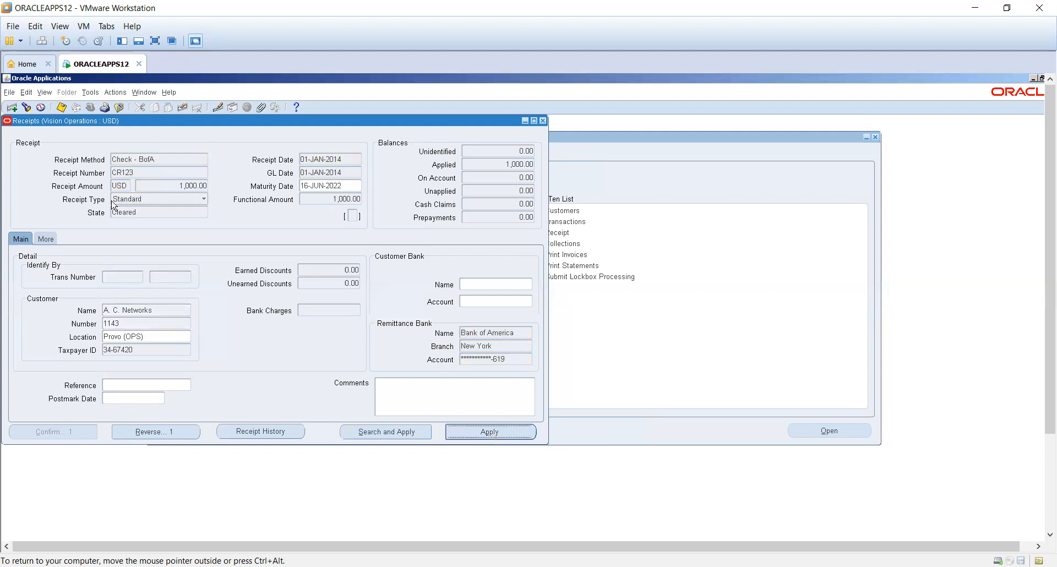
{"action": "left_click", "coordinate": [35, 267]}
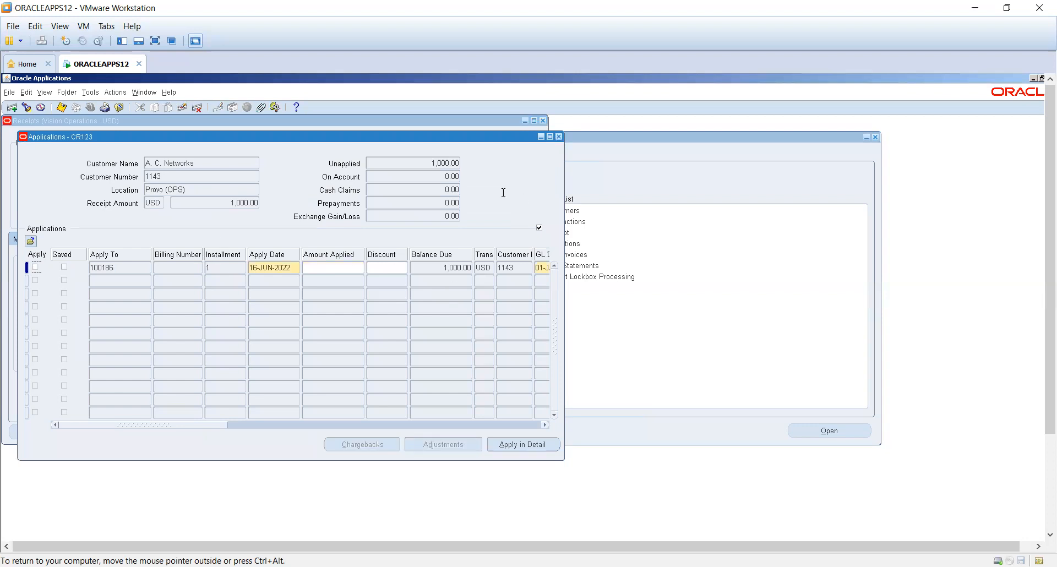
{"action": "key", "text": "F4"}
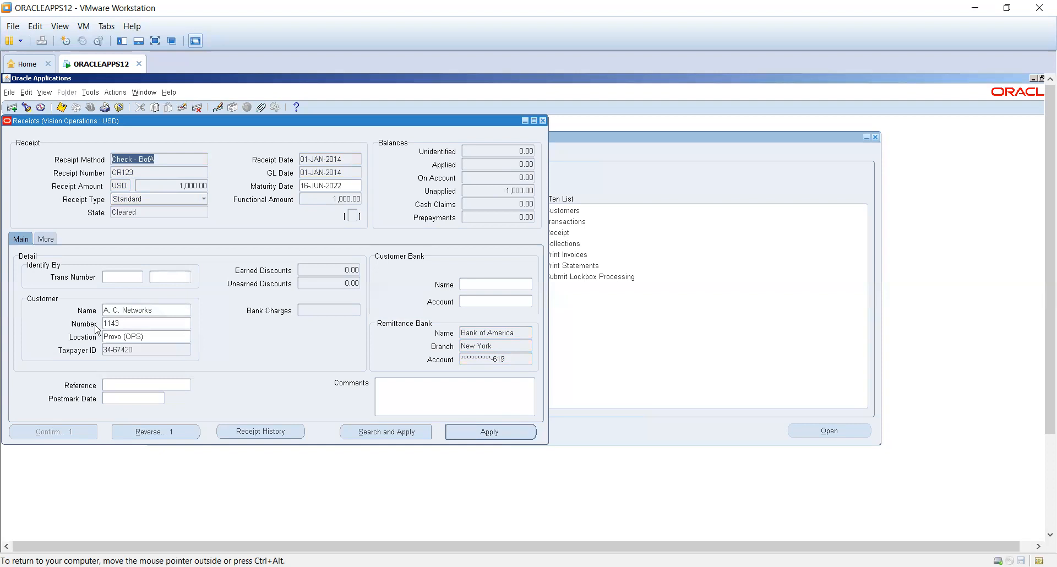
- Remove the customer from receipt CR123 so that its amount becomes unidentified
{"action": "triple_click", "coordinate": [148, 311]}
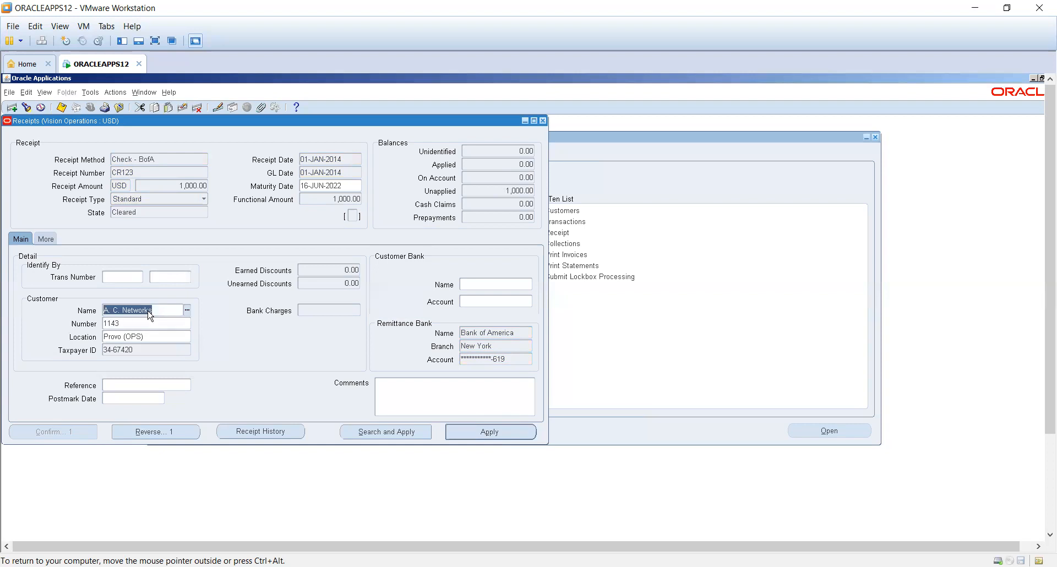
{"action": "key", "text": "Delete"}
{"action": "key", "text": "Tab"}
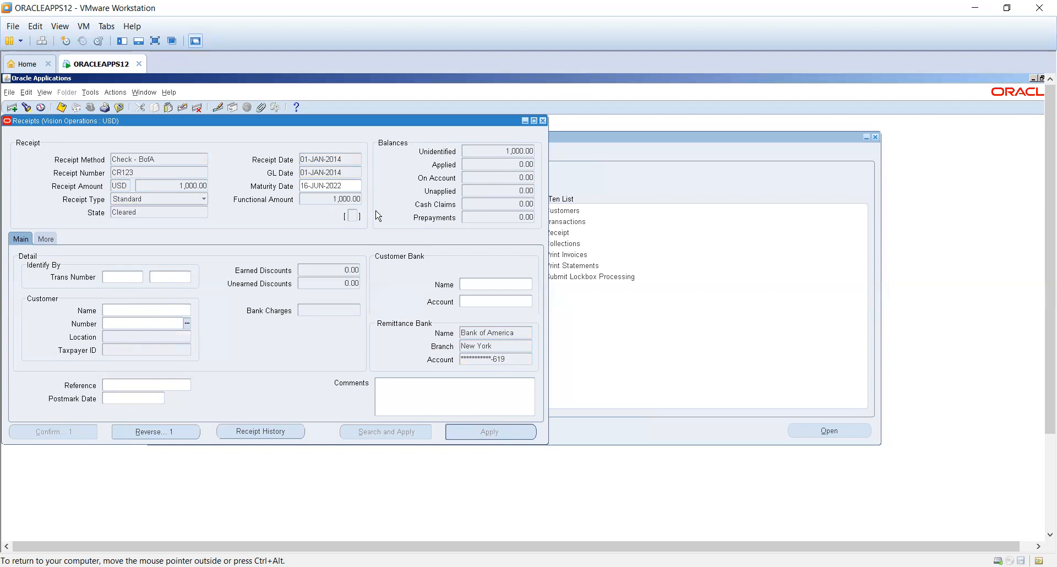
{"action": "left_click", "coordinate": [525, 150]}
{"action": "left_click", "coordinate": [164, 310]}
- Start a reversal of receipt CR123 with the reversal date 20-JAN-2014
{"action": "left_click", "coordinate": [153, 436]}
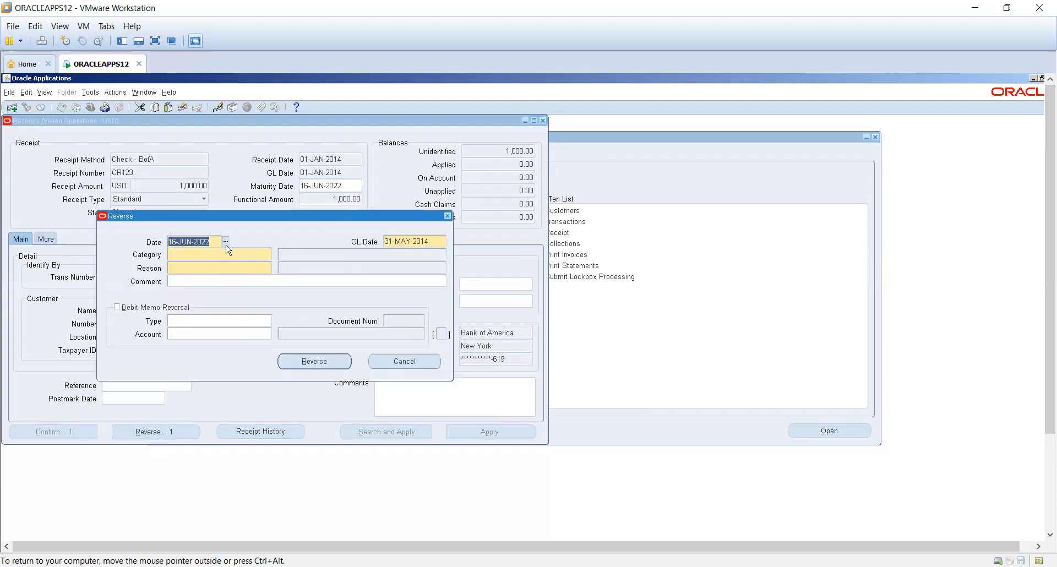
{"action": "type", "text": "20-JAN-2014"}
{"action": "key", "text": "Tab"}
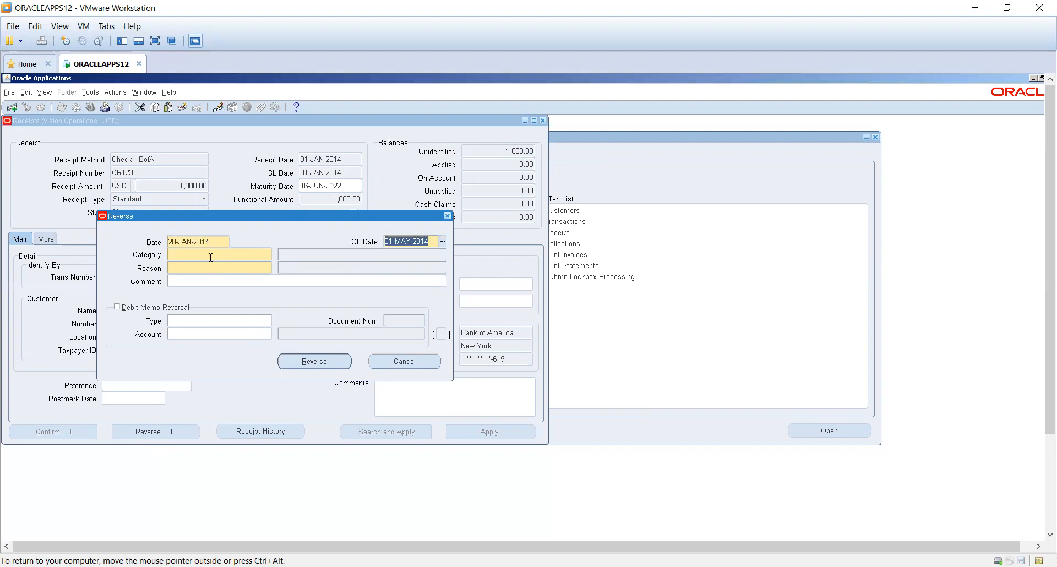
- Reverse the receipt with category Non-sufficient Funds and reason Wrong Amount, and close the receipt
{"action": "double_click", "coordinate": [268, 256]}
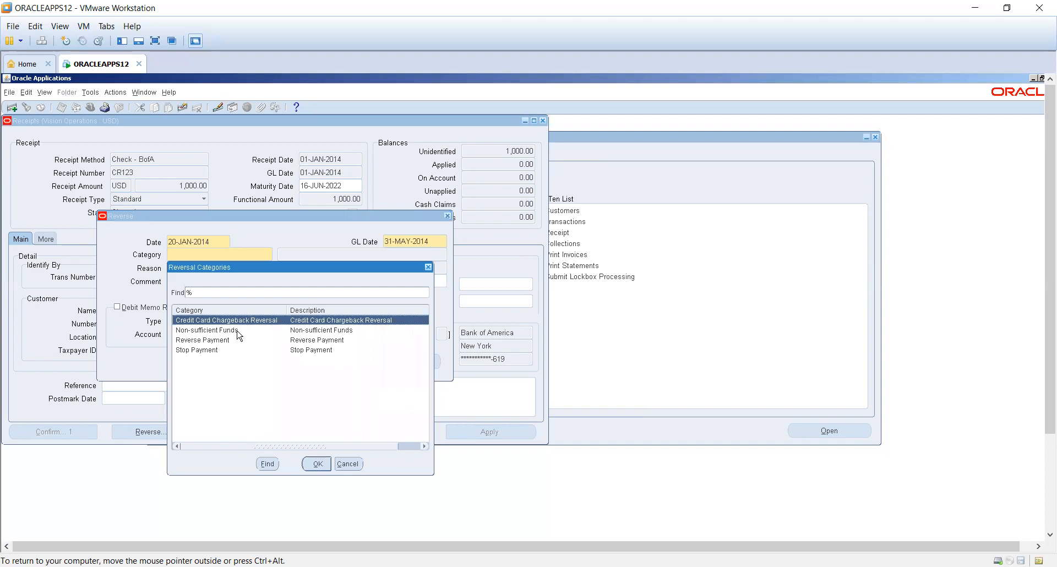
{"action": "double_click", "coordinate": [238, 333]}
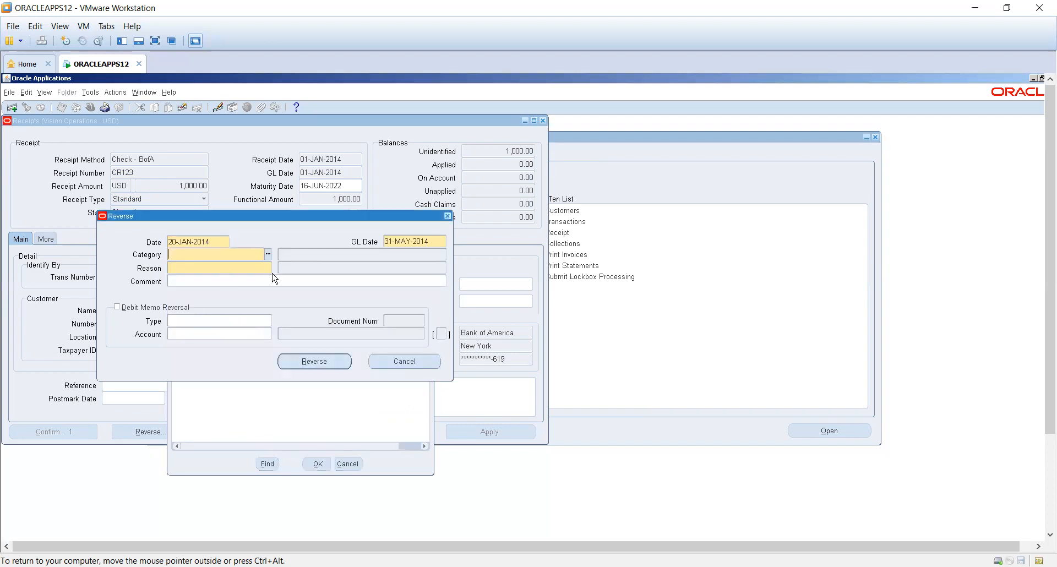
{"action": "left_click", "coordinate": [269, 269]}
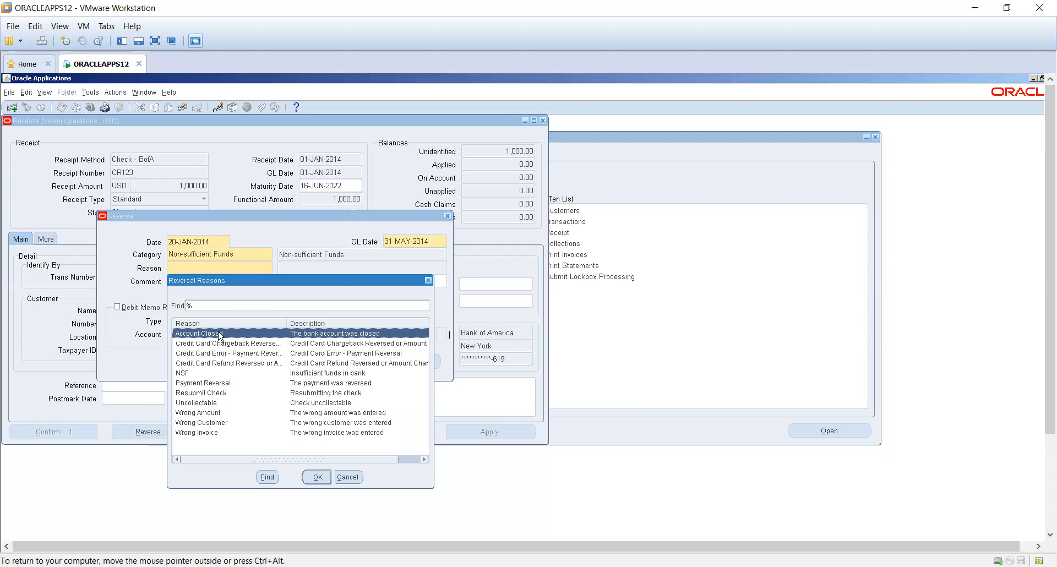
{"action": "left_click", "coordinate": [221, 374]}
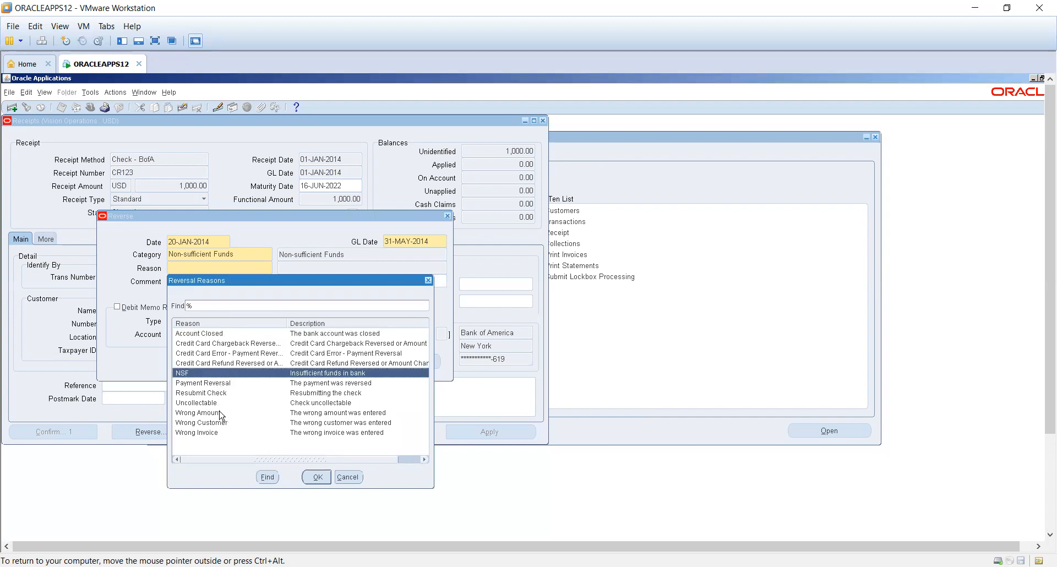
{"action": "left_click", "coordinate": [220, 404]}
{"action": "double_click", "coordinate": [220, 412]}
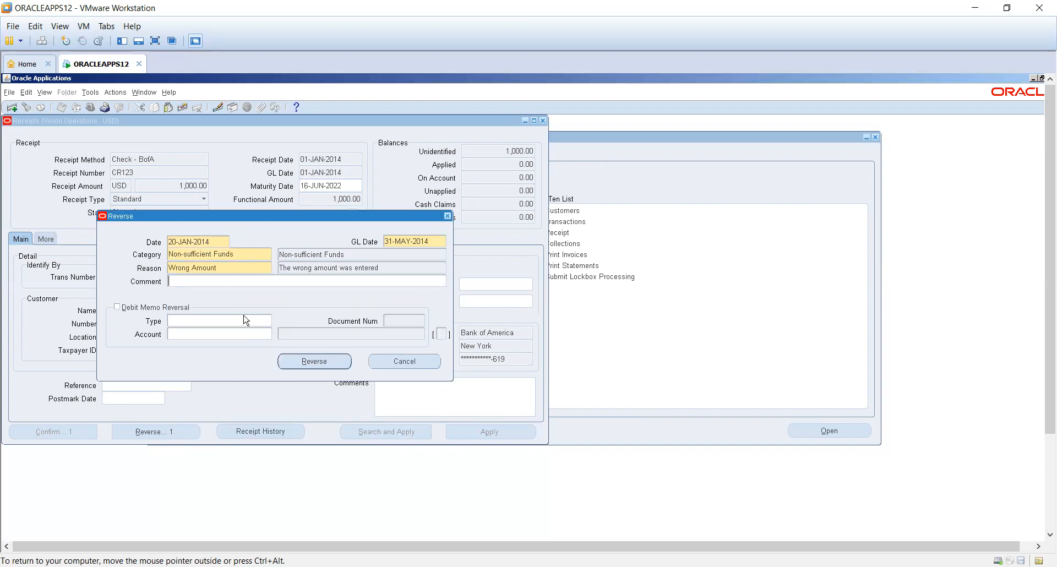
{"action": "left_click", "coordinate": [305, 364]}
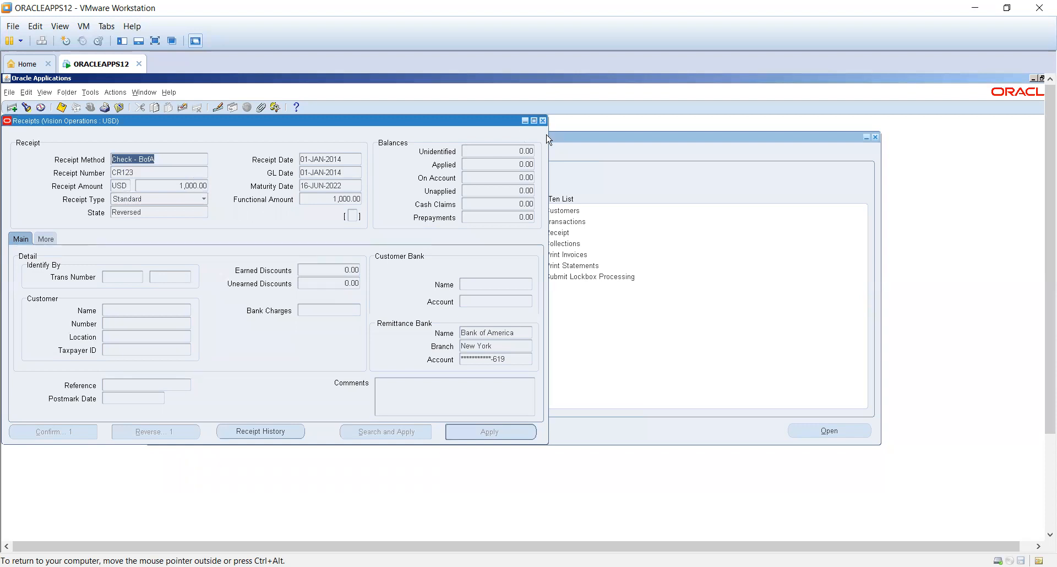
{"action": "left_click", "coordinate": [543, 120]}
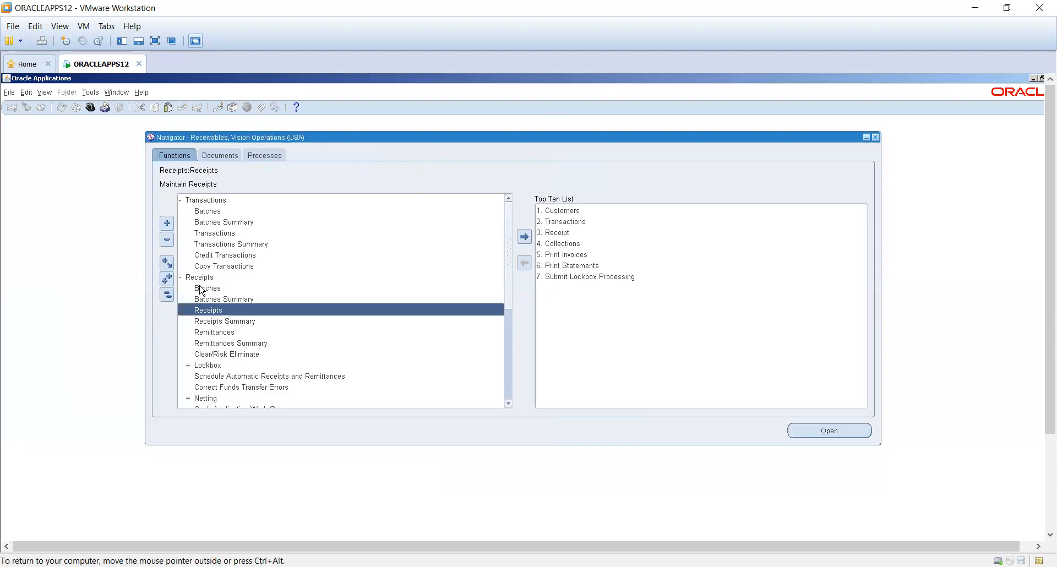
- Open Netting Batch from the receipt netting functions and start creating a new batch
{"action": "left_click", "coordinate": [507, 331]}
{"action": "scroll", "coordinate": [227, 265], "scroll_direction": "down", "scroll_amount": 1}
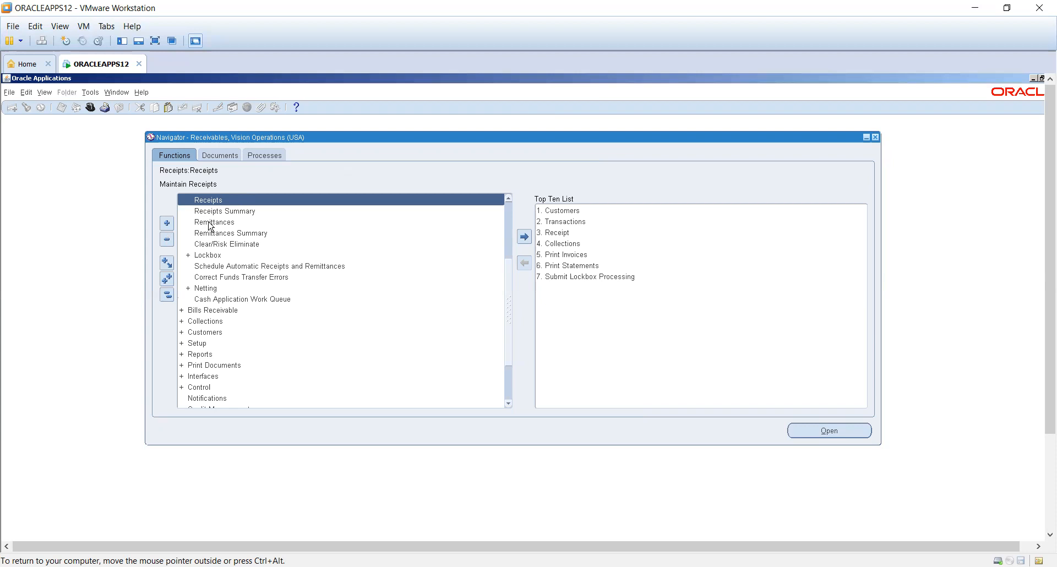
{"action": "double_click", "coordinate": [217, 287]}
{"action": "scroll", "coordinate": [264, 342], "scroll_direction": "down", "scroll_amount": 4}
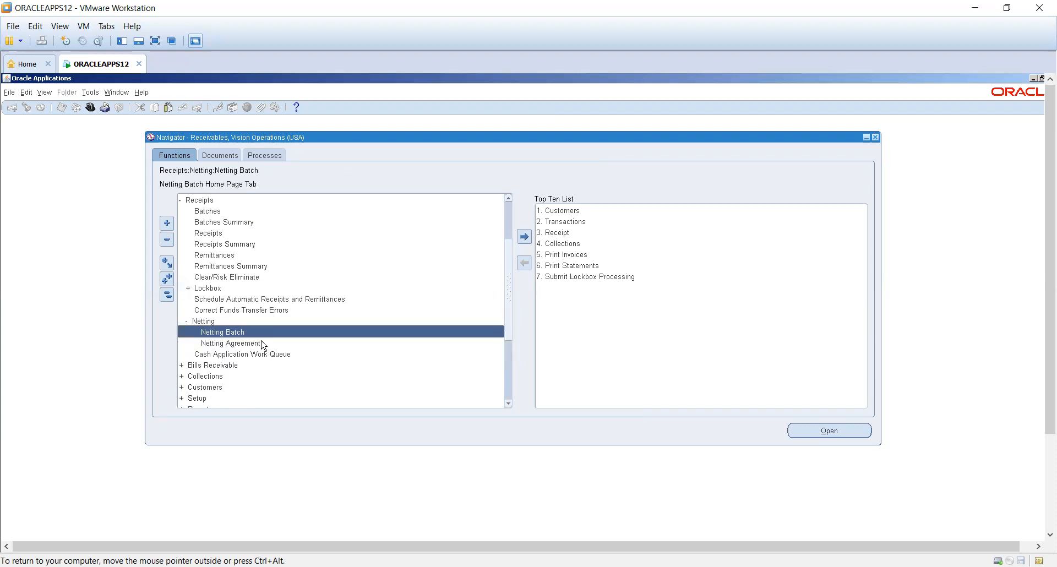
{"action": "left_click", "coordinate": [231, 270]}
{"action": "double_click", "coordinate": [231, 269]}
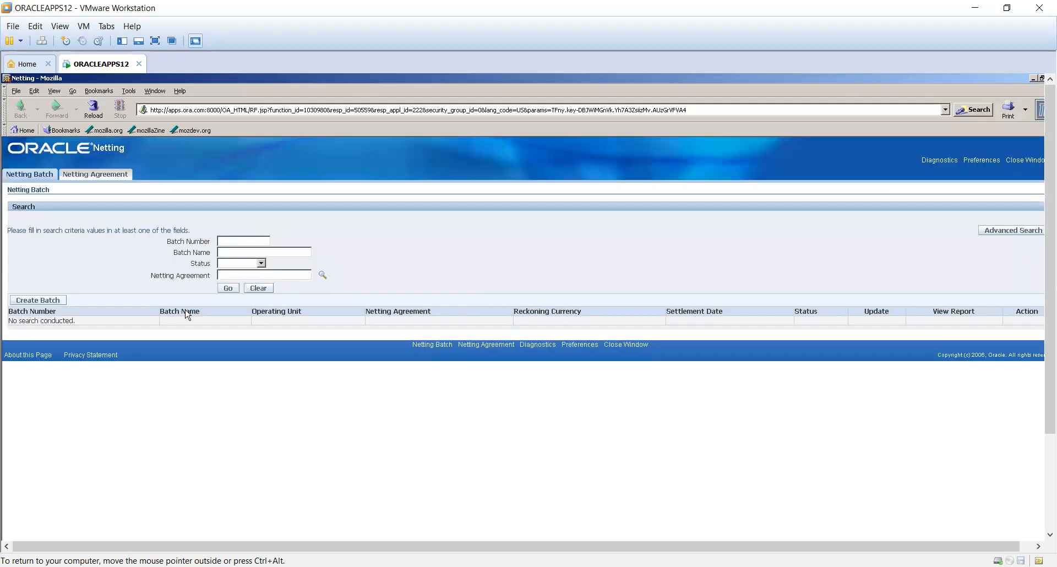
{"action": "left_click", "coordinate": [53, 301]}
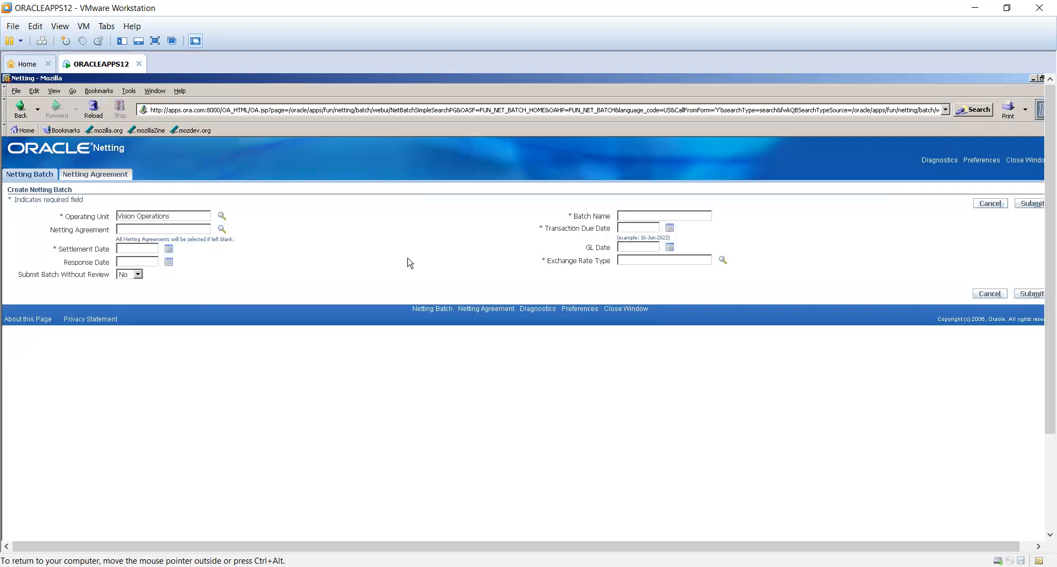
{"action": "left_click", "coordinate": [221, 229]}
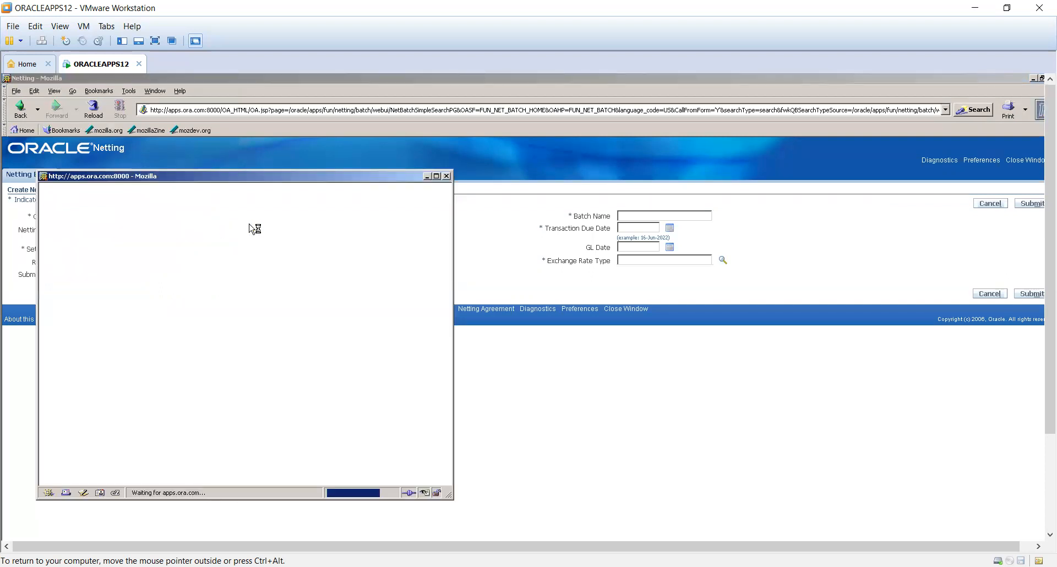
{"action": "left_click", "coordinate": [276, 257]}
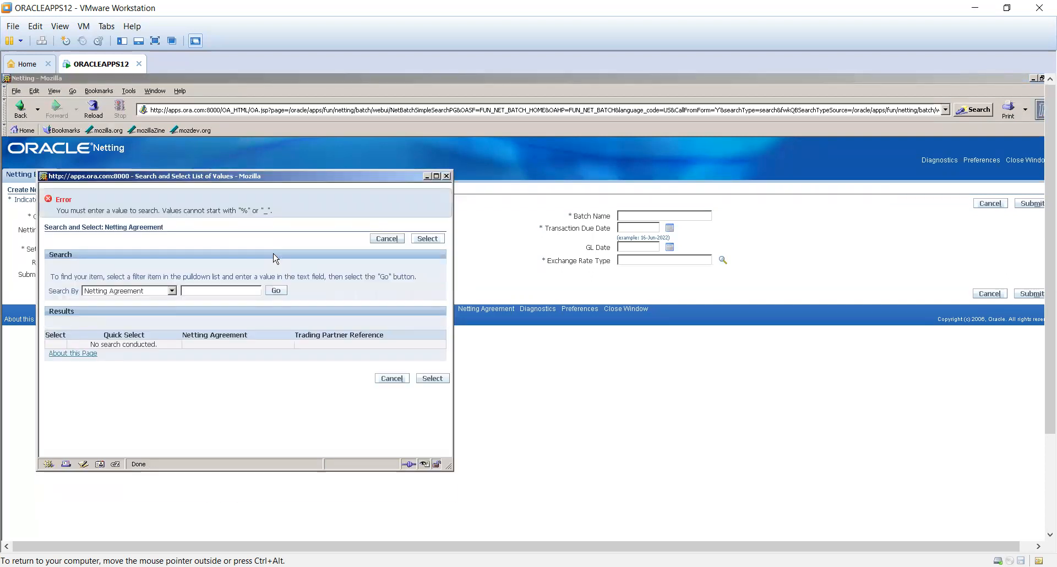
{"action": "left_click", "coordinate": [446, 176]}
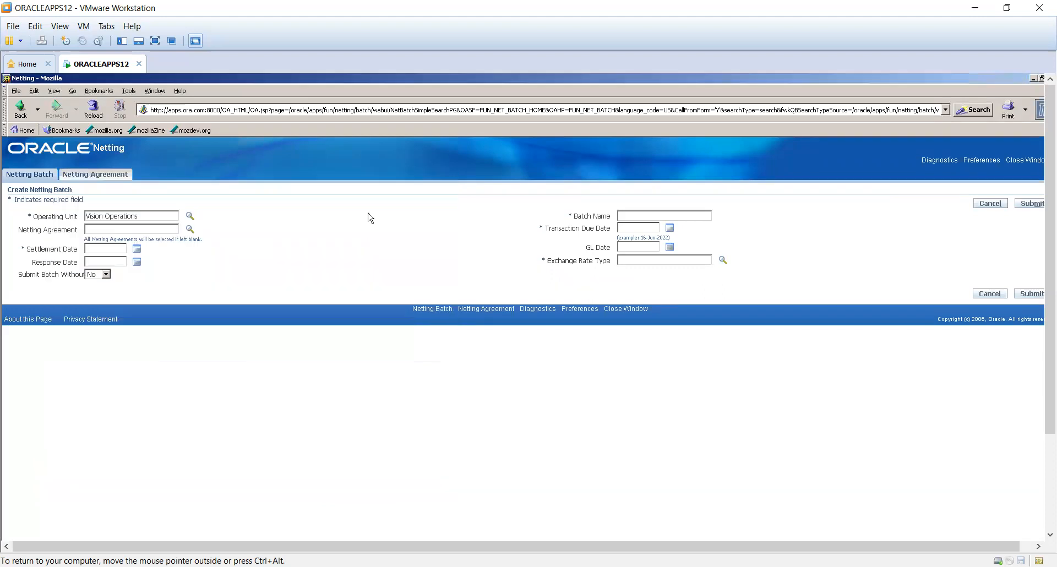
{"action": "left_click", "coordinate": [127, 248]}
{"action": "type", "text": "31dec2014"}
{"action": "key", "text": "Tab"}
- Set the netting batch's settlement date to 04-Jun-2014 using the calendar
{"action": "left_click", "coordinate": [136, 248]}
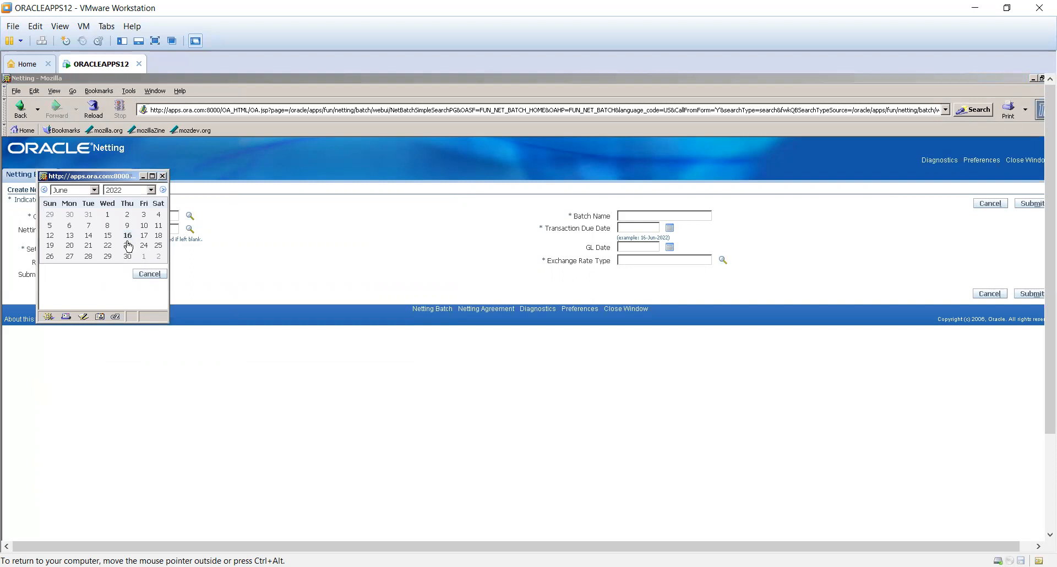
{"action": "left_click", "coordinate": [150, 190]}
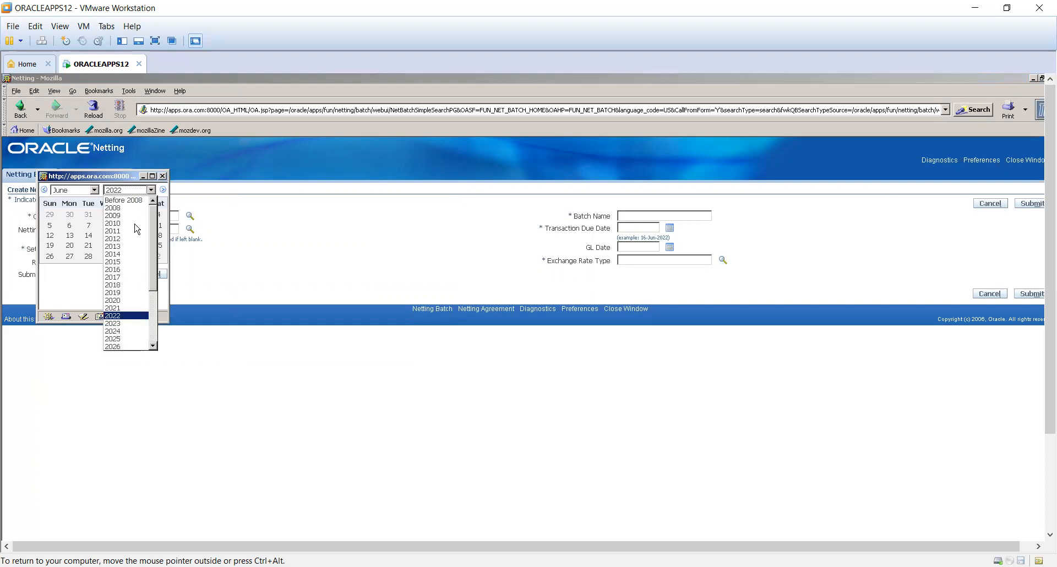
{"action": "left_click", "coordinate": [135, 254]}
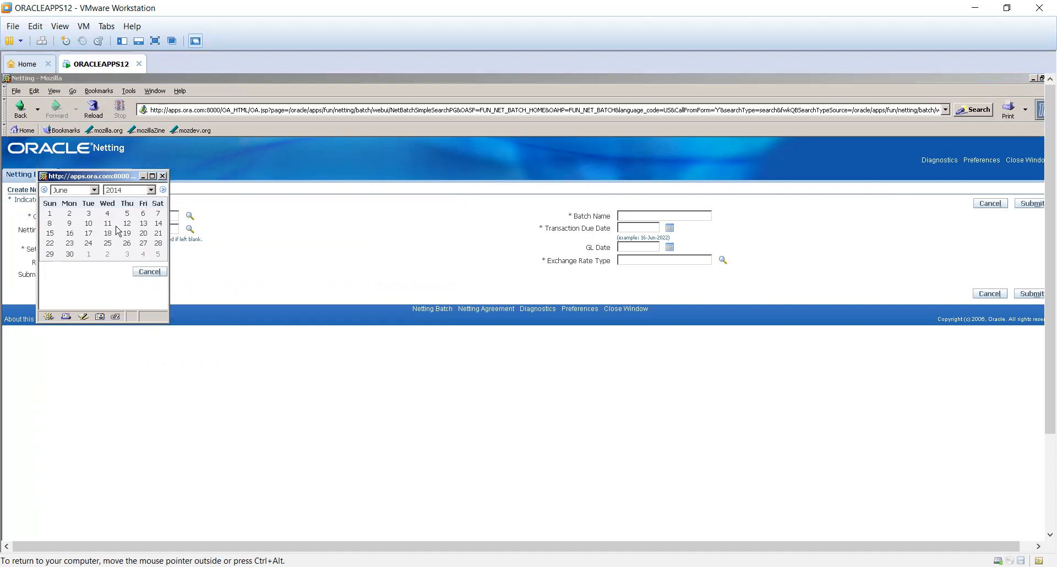
{"action": "left_click", "coordinate": [107, 214]}
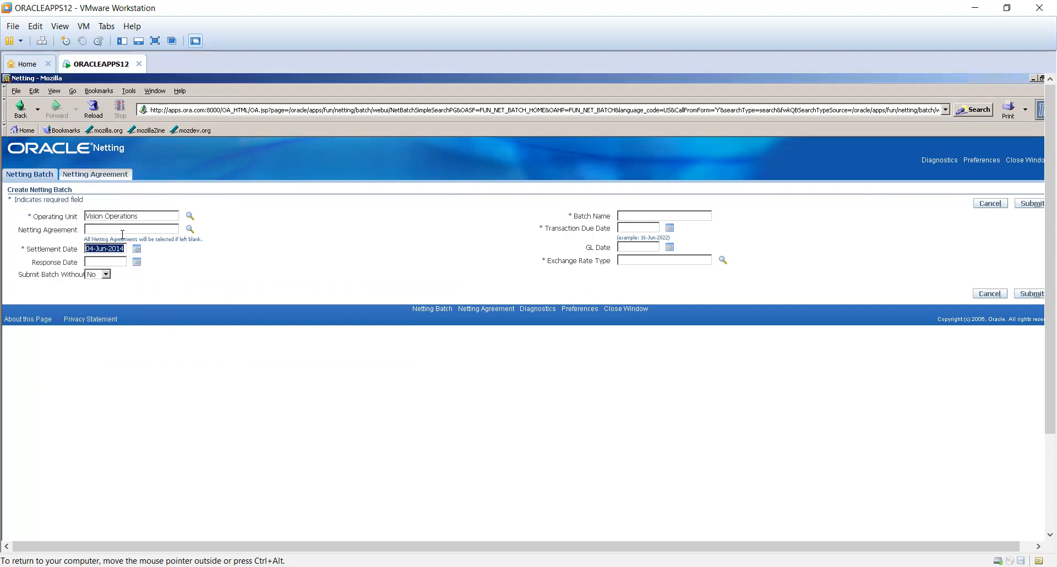
{"action": "left_click", "coordinate": [102, 261]}
- Name the netting batch "BA netting"
{"action": "left_click", "coordinate": [664, 214]}
{"action": "type", "text": "A"}
{"action": "key", "text": "BackSpace"}
{"action": "type", "text": "BA netting"}
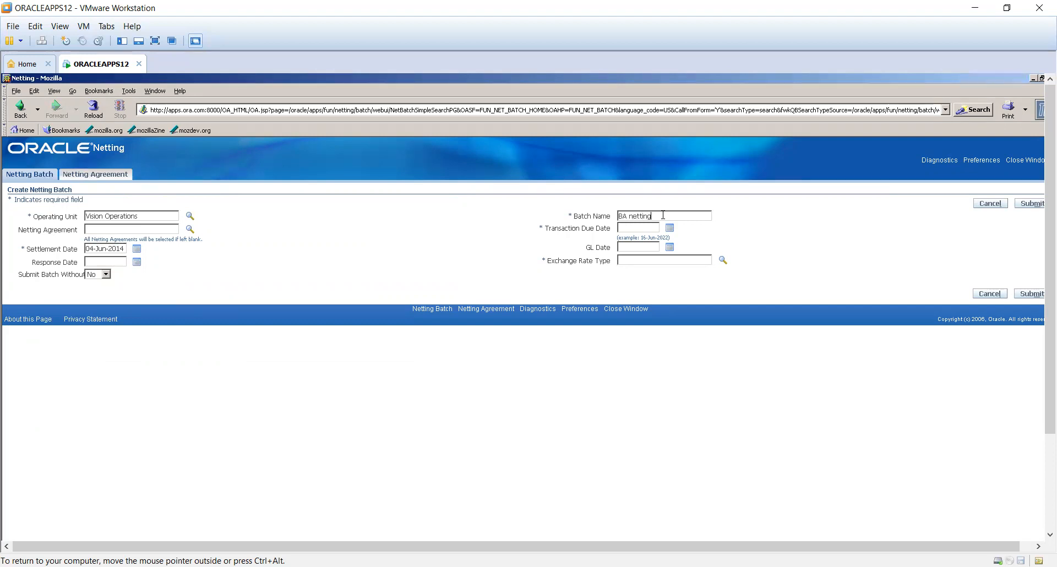
- Copy the settlement date 04-Jun-2014 into the batch's transaction due date
{"action": "left_click", "coordinate": [670, 228]}
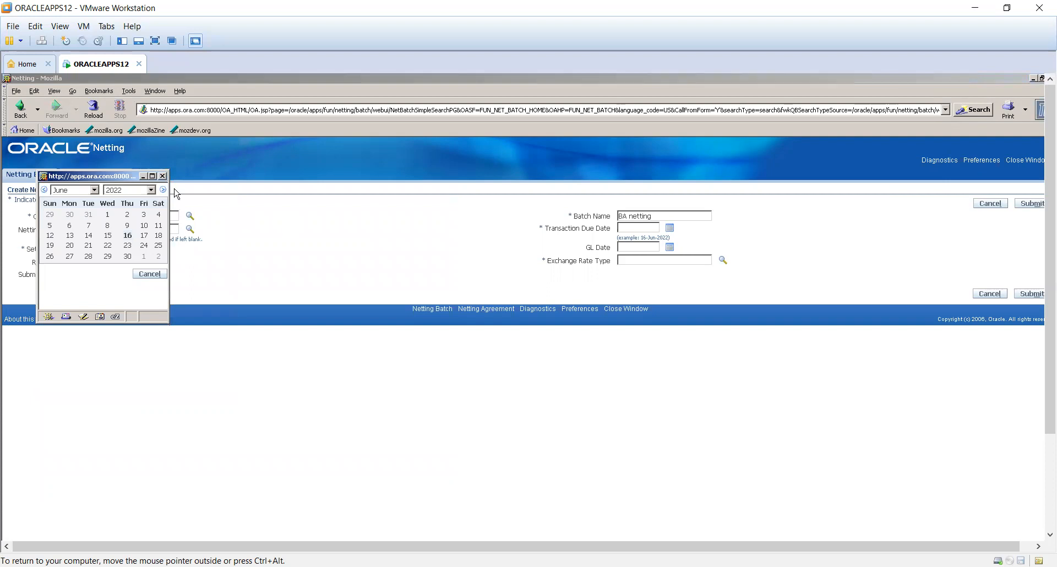
{"action": "left_click", "coordinate": [162, 176]}
{"action": "double_click", "coordinate": [99, 246]}
{"action": "left_click", "coordinate": [109, 247]}
{"action": "left_click_drag", "start_coordinate": [123, 247], "coordinate": [8, 254]}
{"action": "key", "text": "ctrl+c"}
{"action": "left_click", "coordinate": [616, 226]}
{"action": "key", "text": "ctrl+v"}
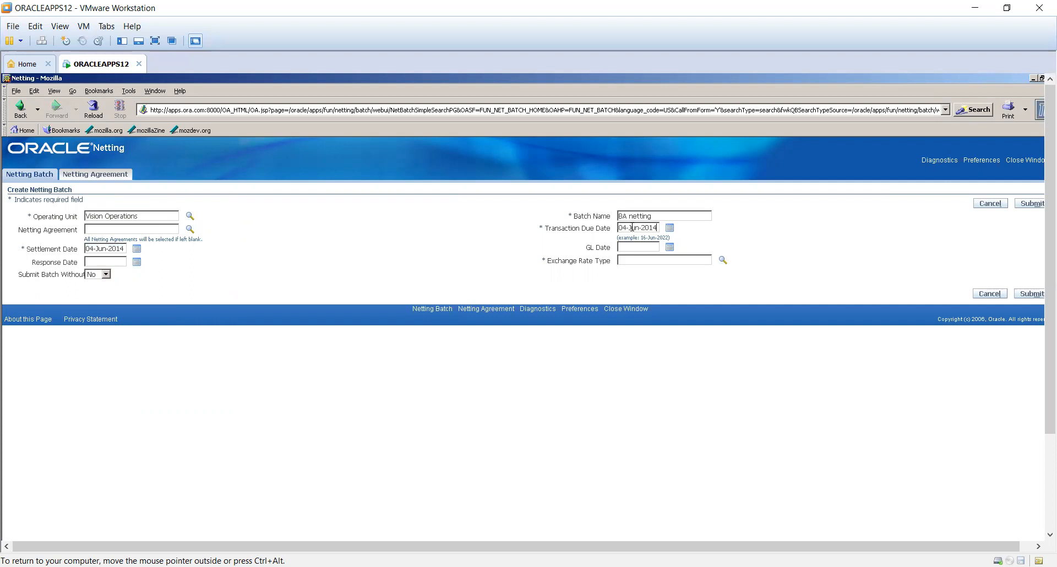
- Set the exchange rate type to User with an exchange rate of 1 and submit the netting batch
{"action": "left_click", "coordinate": [642, 260]}
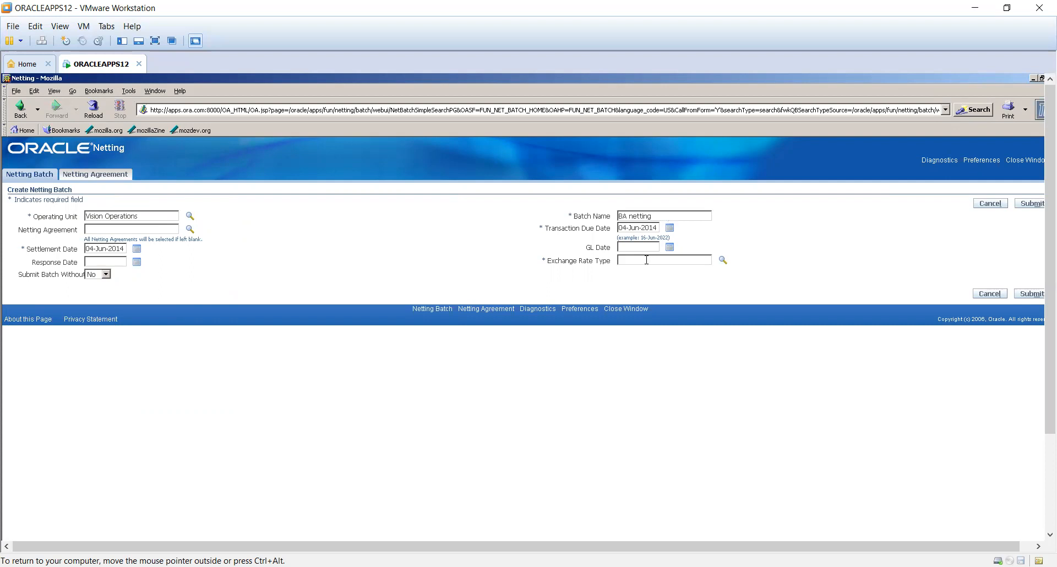
{"action": "type", "text": "user"}
{"action": "left_click", "coordinate": [721, 261]}
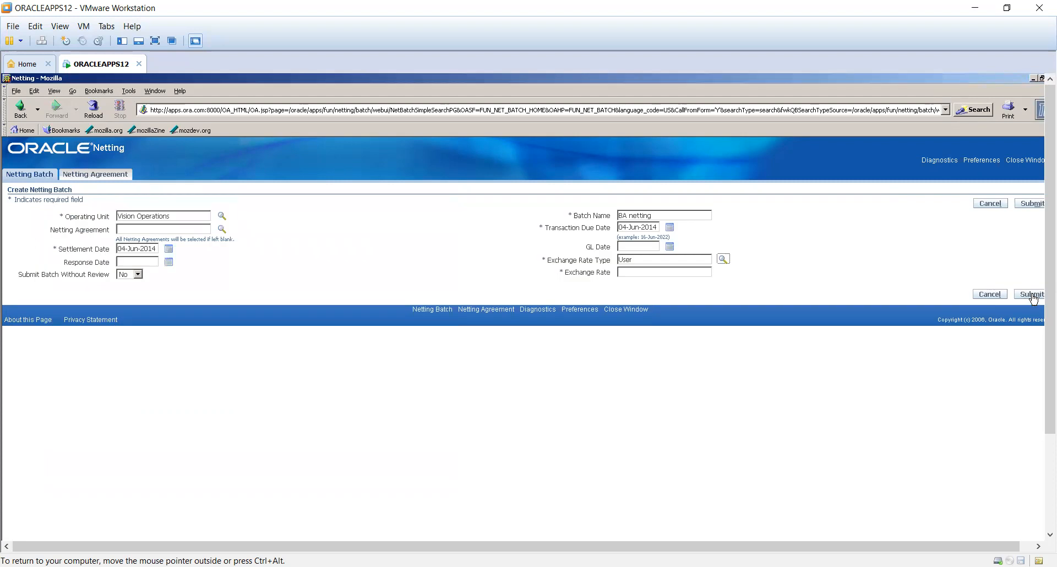
{"action": "left_click", "coordinate": [668, 266]}
{"action": "type", "text": "1"}
{"action": "left_click", "coordinate": [1028, 294]}
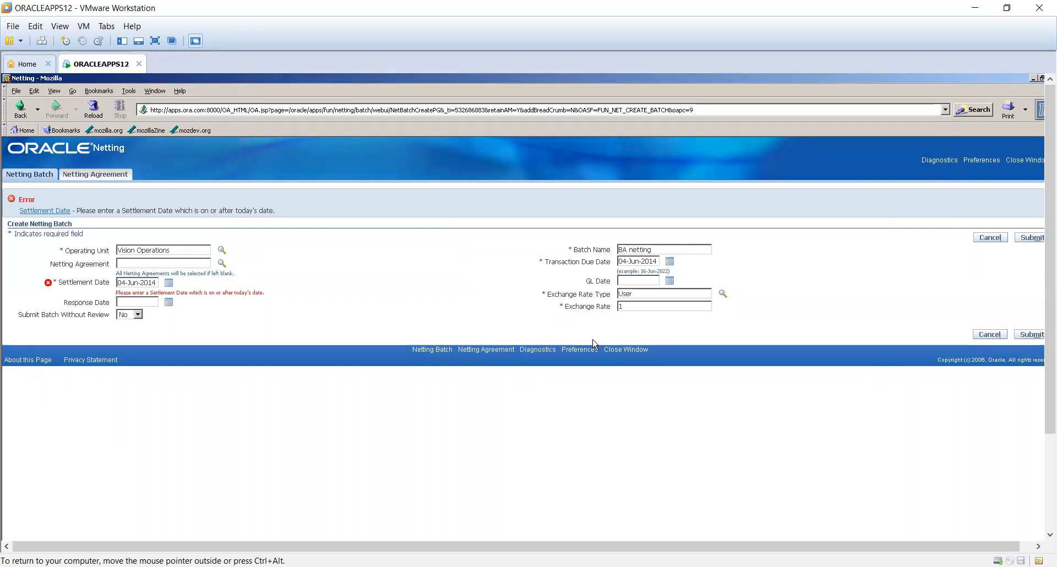
- Set the settlement date to 05-Jun-2014 and resubmit the netting batch
{"action": "key", "text": "Left"}
{"action": "key", "text": "Left"}
{"action": "key", "text": "Left"}
{"action": "key", "text": "Left"}
{"action": "key", "text": "Left"}
{"action": "key", "text": "Left"}
{"action": "key", "text": "Left"}
{"action": "key", "text": "Left"}
{"action": "key", "text": "Left"}
{"action": "key", "text": "Left"}
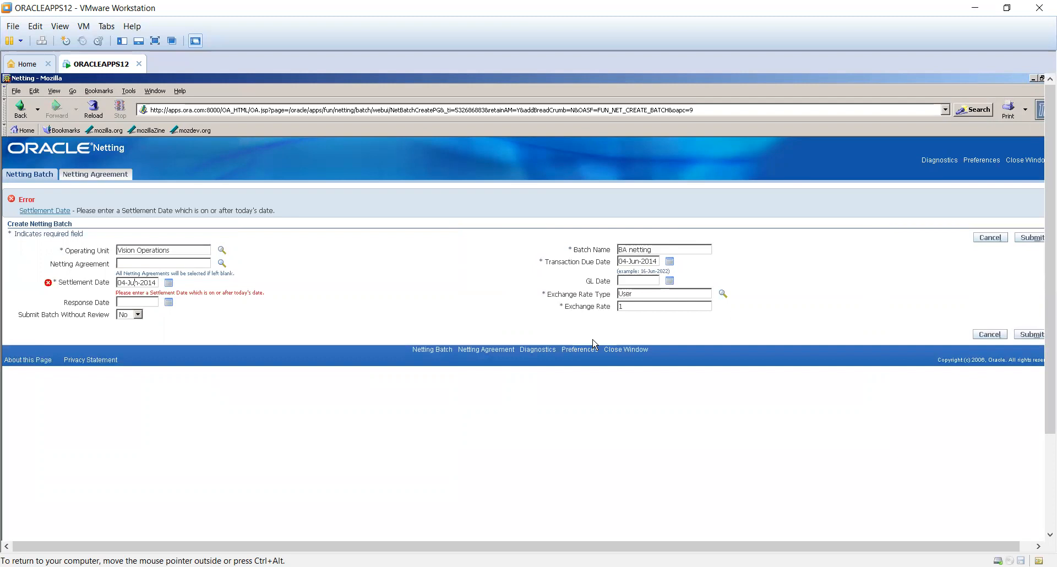
{"action": "key", "text": "BackSpace"}
{"action": "type", "text": "5"}
{"action": "left_click", "coordinate": [1027, 335]}
- Set the settlement date to 17-Jun-2022 and submit the netting batch
{"action": "left_click", "coordinate": [169, 284]}
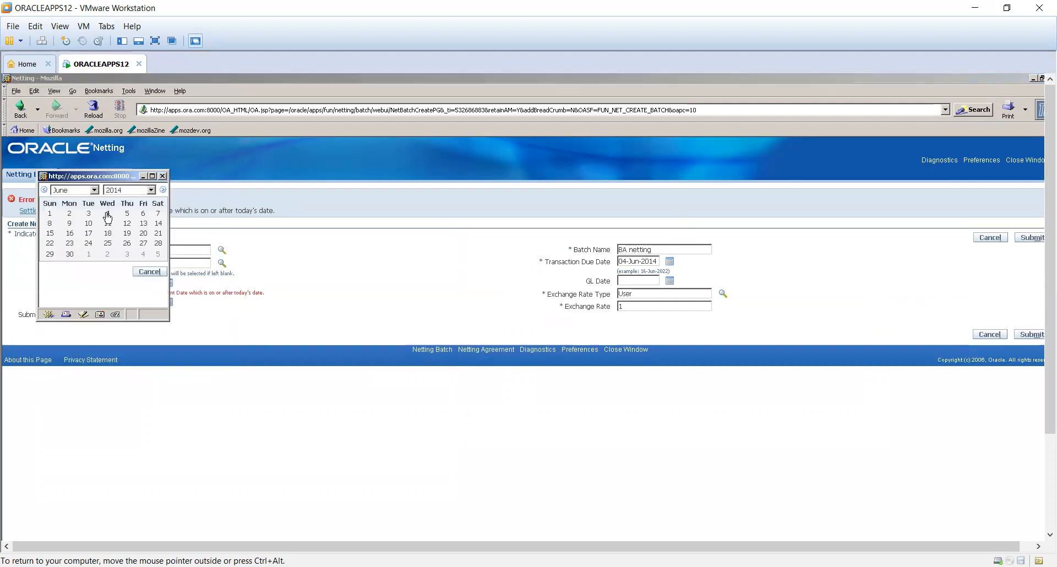
{"action": "left_click", "coordinate": [150, 189]}
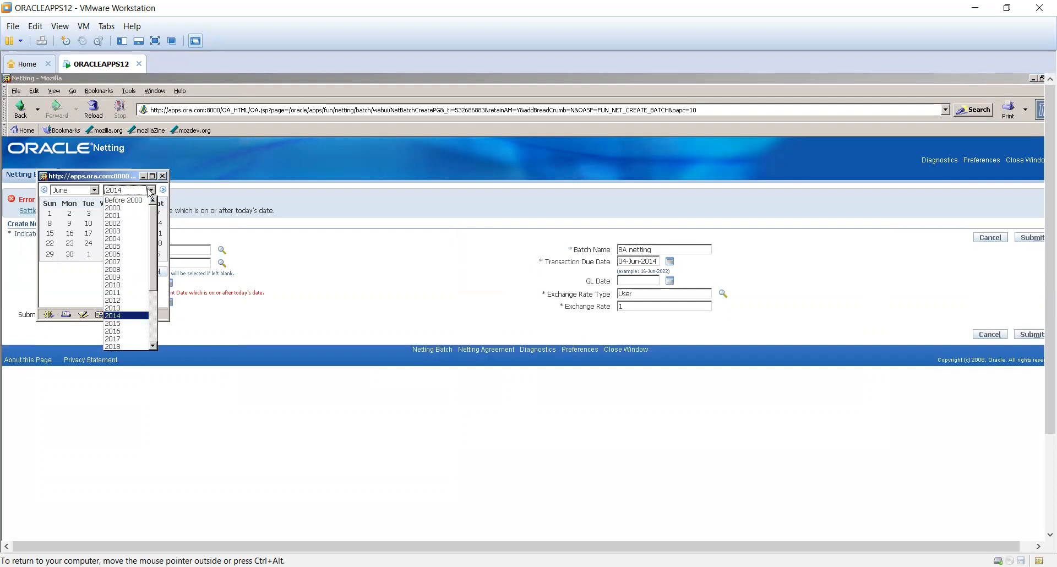
{"action": "scroll", "coordinate": [126, 264], "scroll_direction": "down", "scroll_amount": 3}
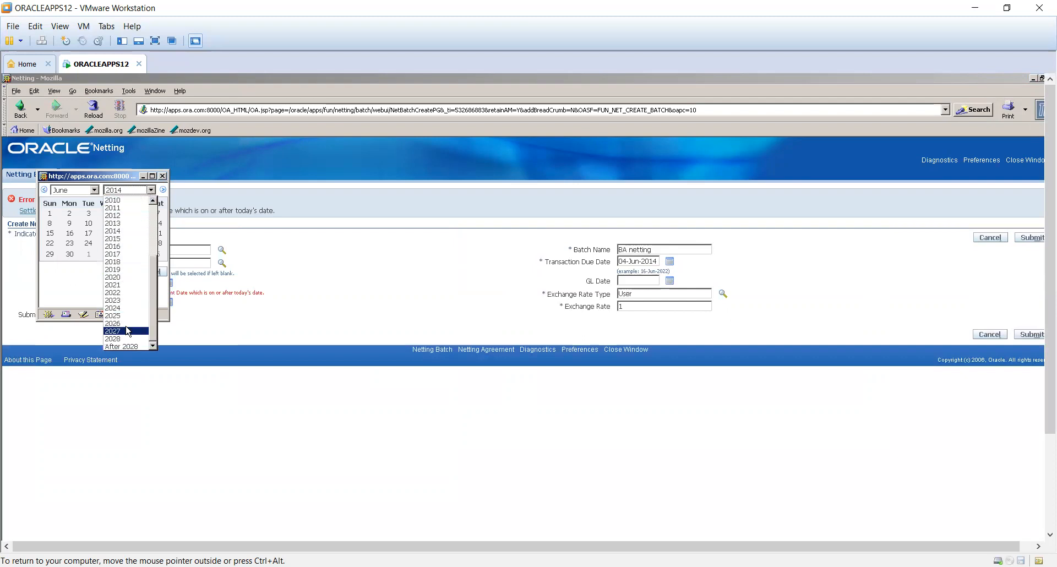
{"action": "left_click", "coordinate": [121, 292]}
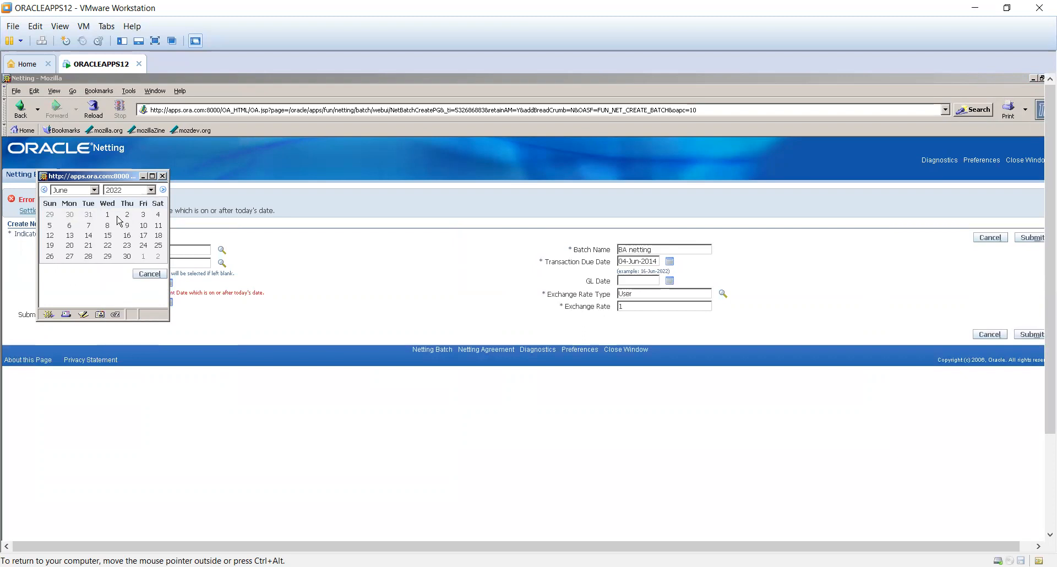
{"action": "left_click", "coordinate": [143, 236]}
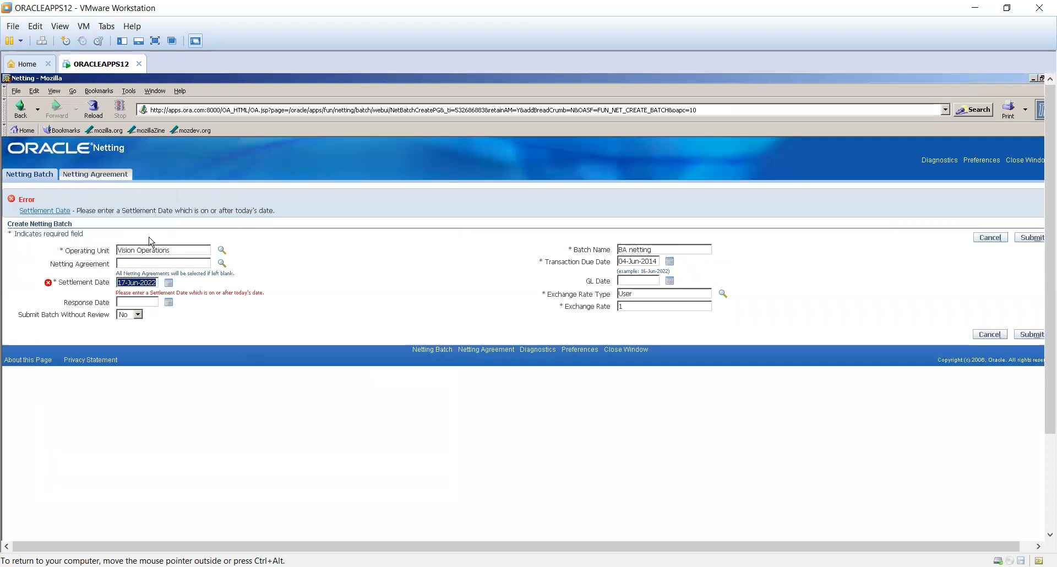
{"action": "left_click", "coordinate": [1031, 239]}
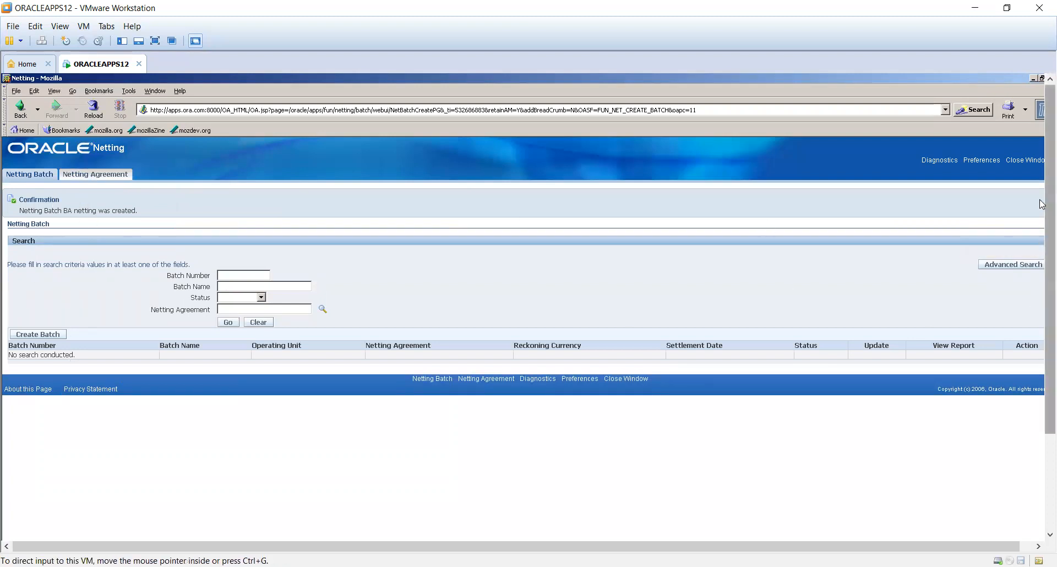
- Close the netting batch page, open the Netting Agreement page from the Navigator and close it again
{"action": "left_click", "coordinate": [1006, 166]}
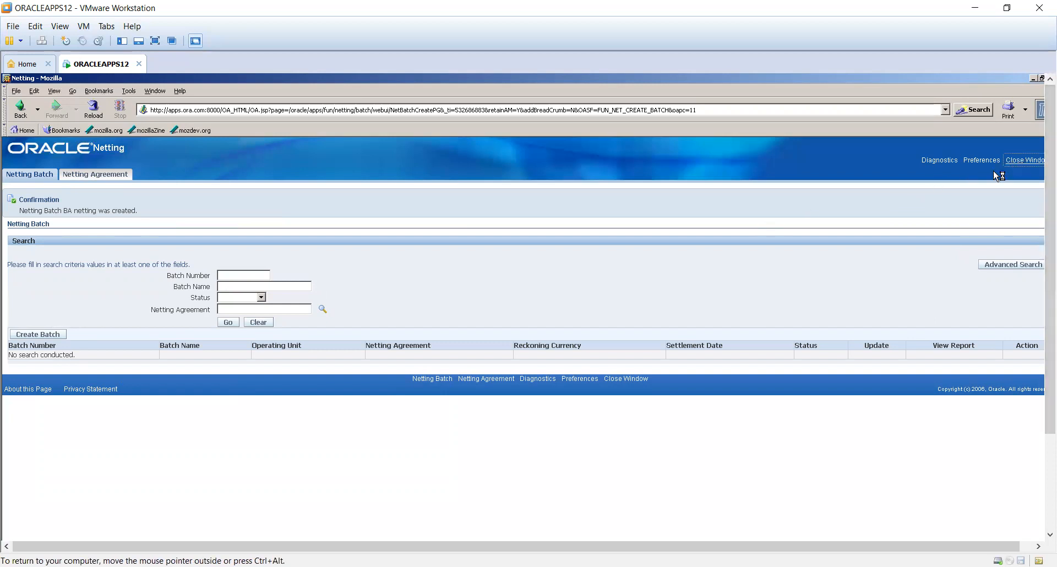
{"action": "left_click", "coordinate": [506, 380]}
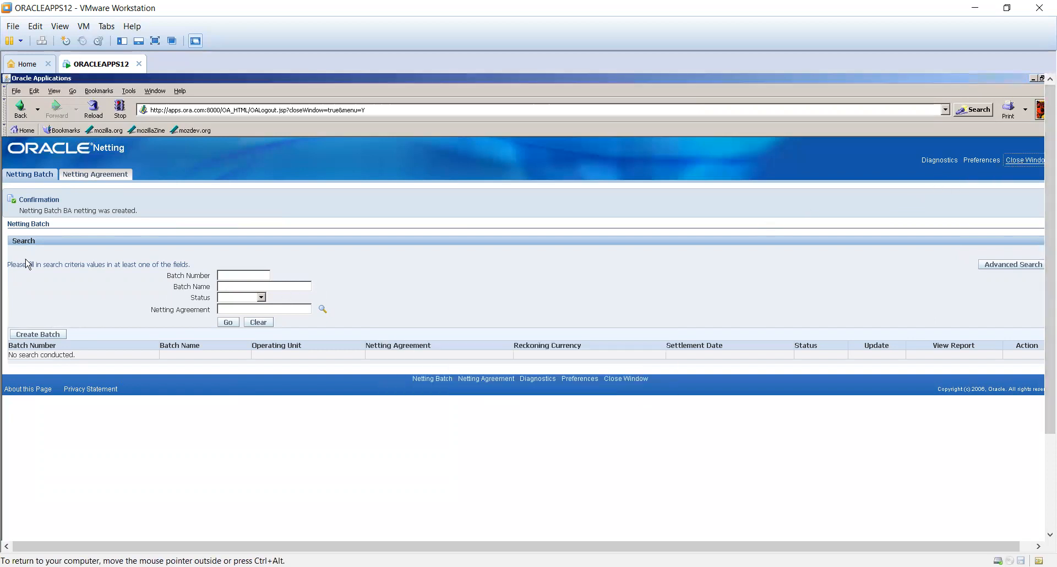
{"action": "double_click", "coordinate": [236, 278]}
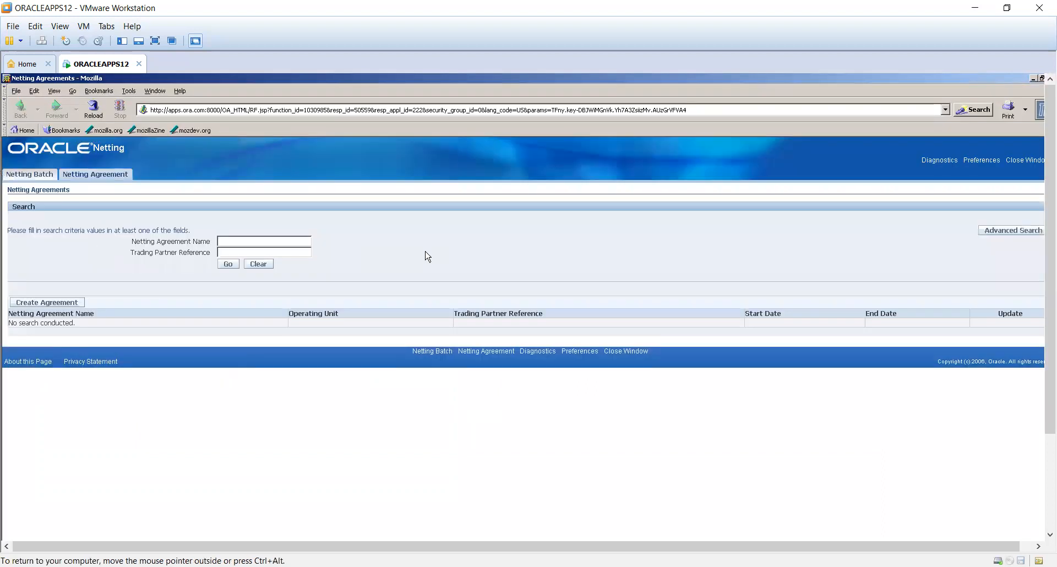
{"action": "left_click", "coordinate": [1040, 78]}
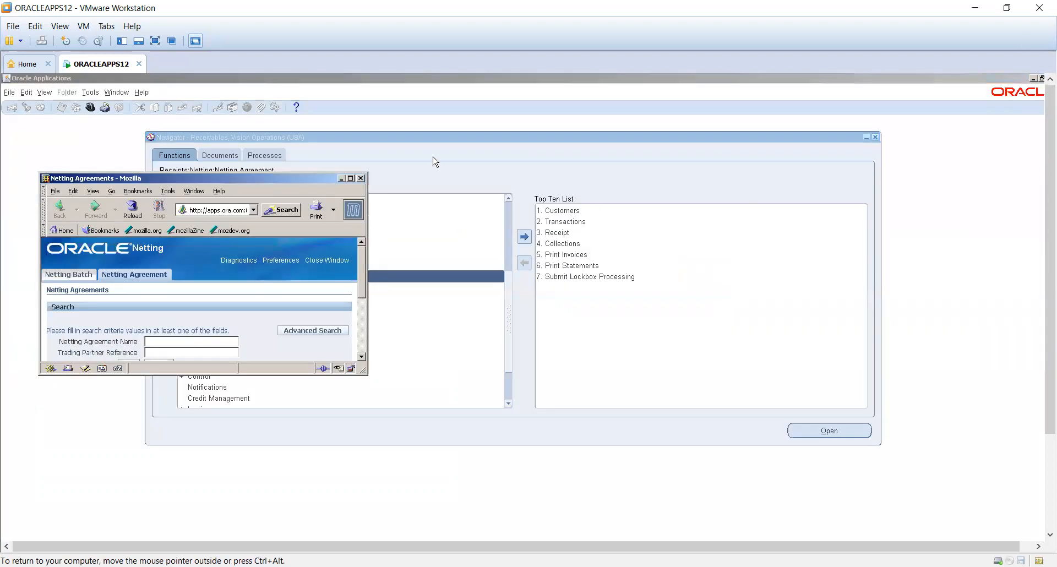
{"action": "left_click", "coordinate": [361, 178]}
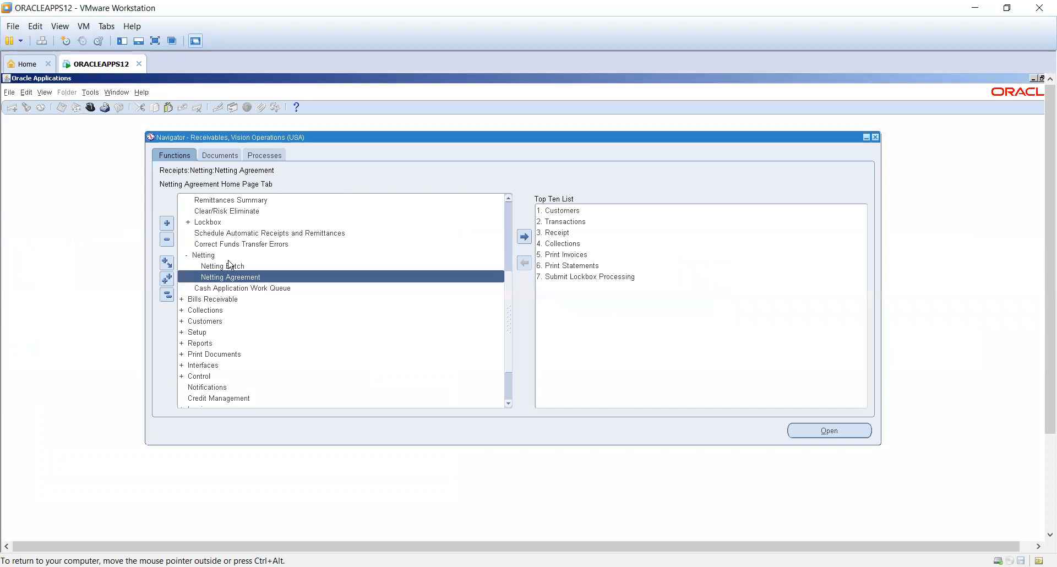
- Find all of your own concurrent requests and move the Requests window over the middle of the Navigator
{"action": "left_click", "coordinate": [44, 92]}
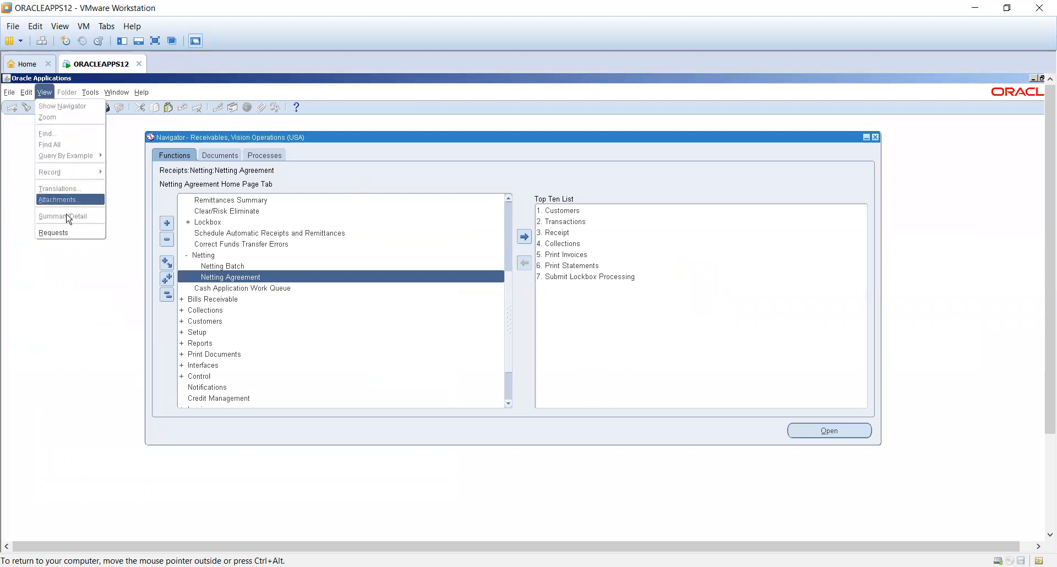
{"action": "left_click", "coordinate": [70, 232]}
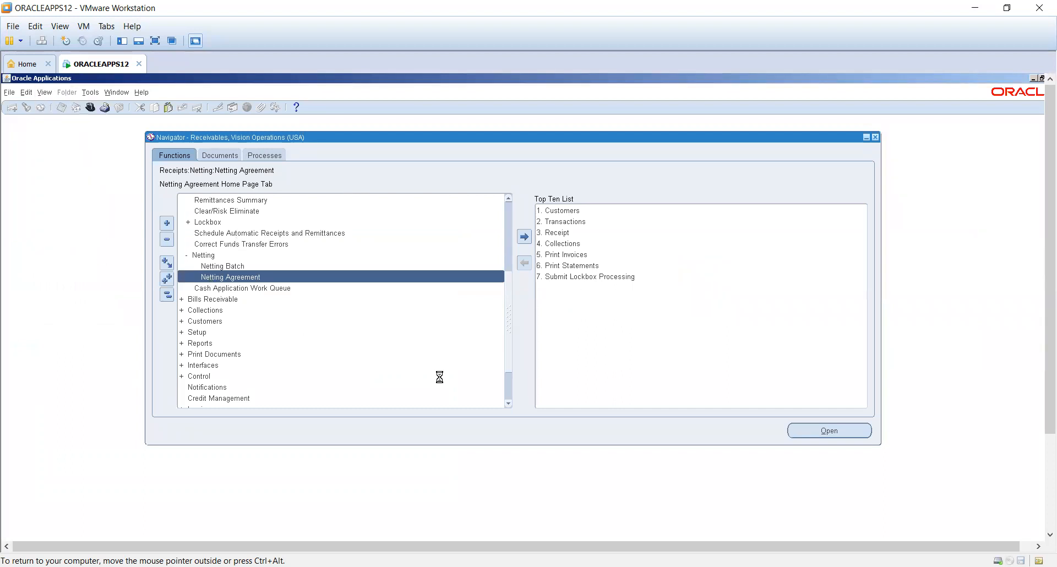
{"action": "left_click", "coordinate": [348, 360]}
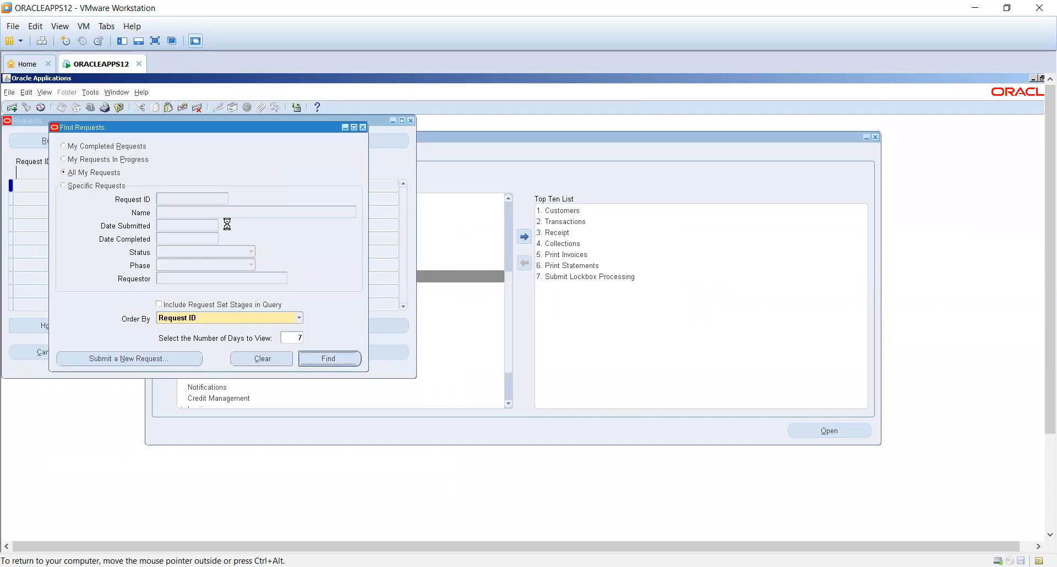
{"action": "left_click", "coordinate": [81, 185]}
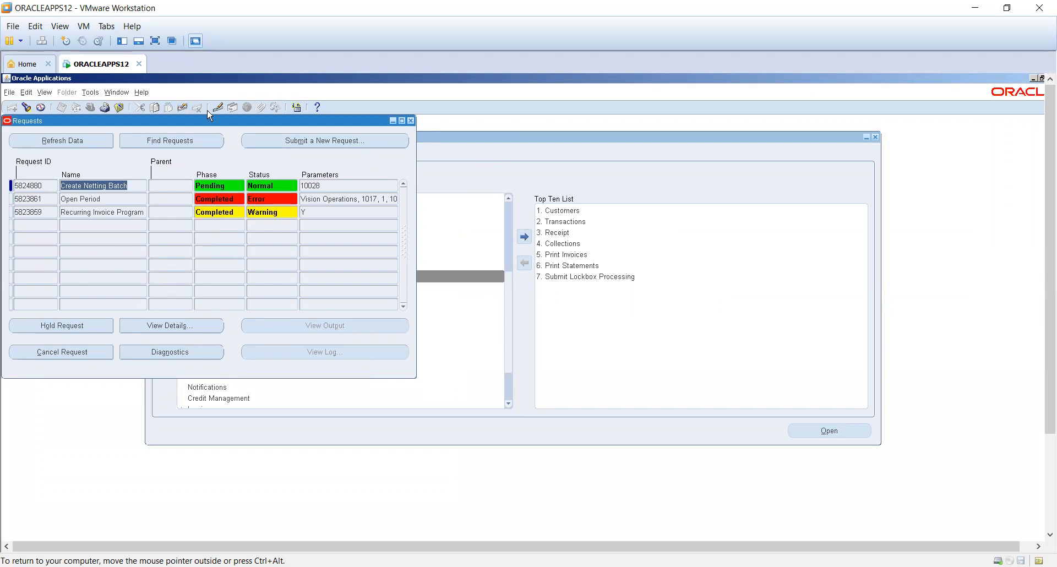
{"action": "left_click_drag", "start_coordinate": [209, 118], "coordinate": [482, 143]}
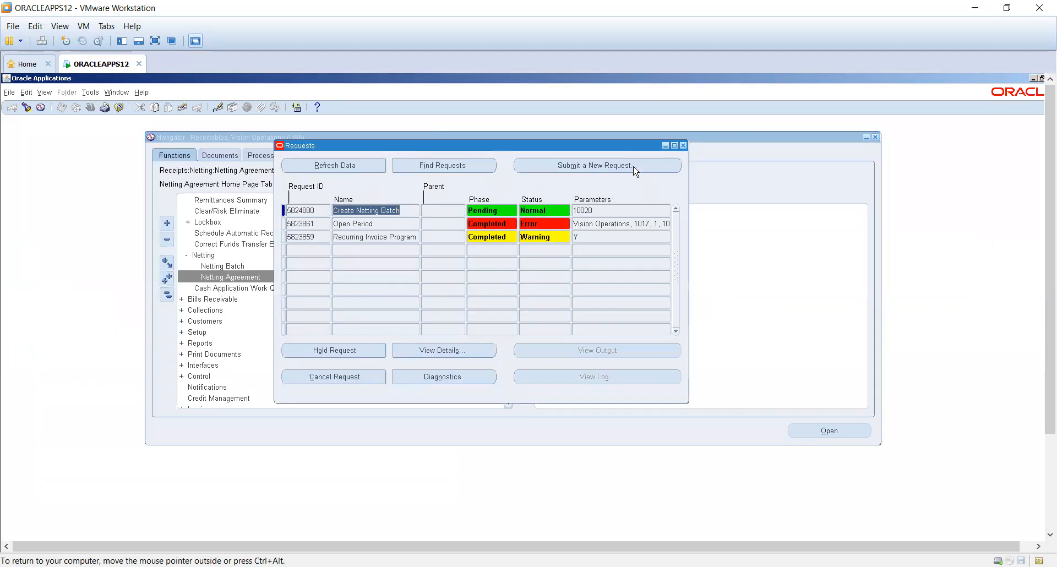
- Start a new single request and choose the Transaction Register report for it
{"action": "left_click", "coordinate": [634, 169]}
{"action": "left_click", "coordinate": [205, 306]}
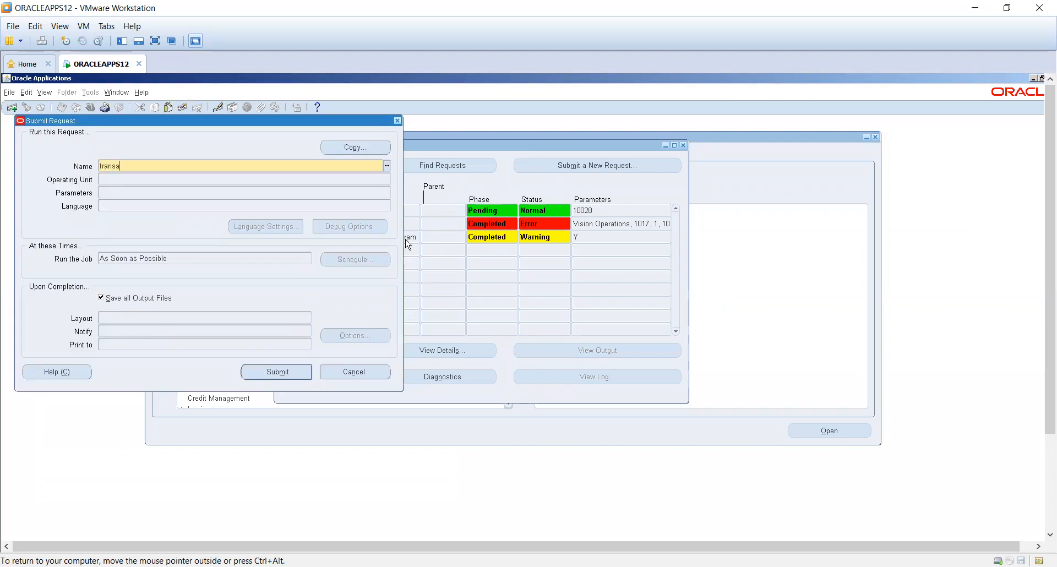
{"action": "key", "text": "Tab"}
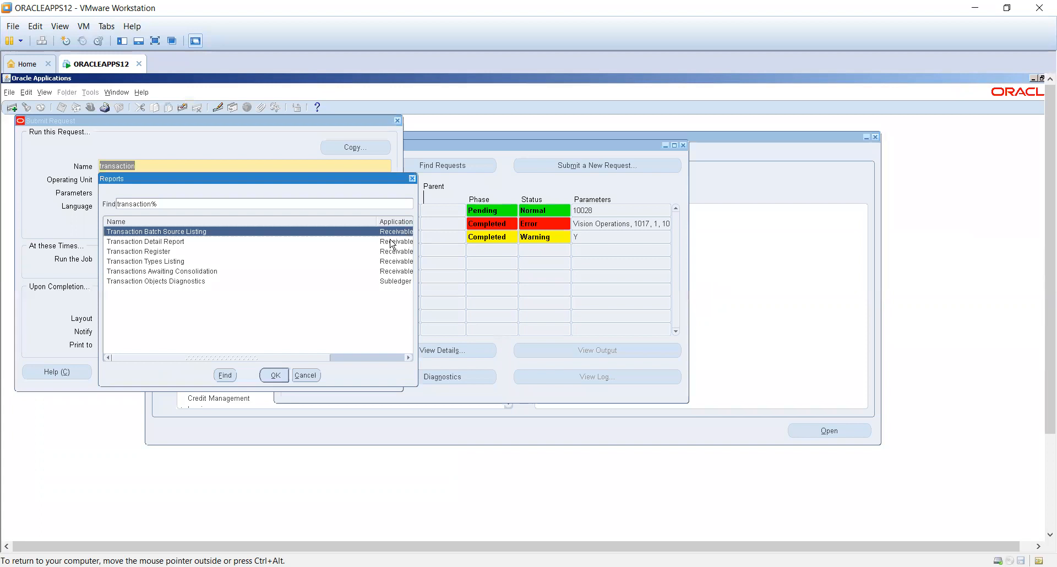
{"action": "left_click", "coordinate": [138, 253]}
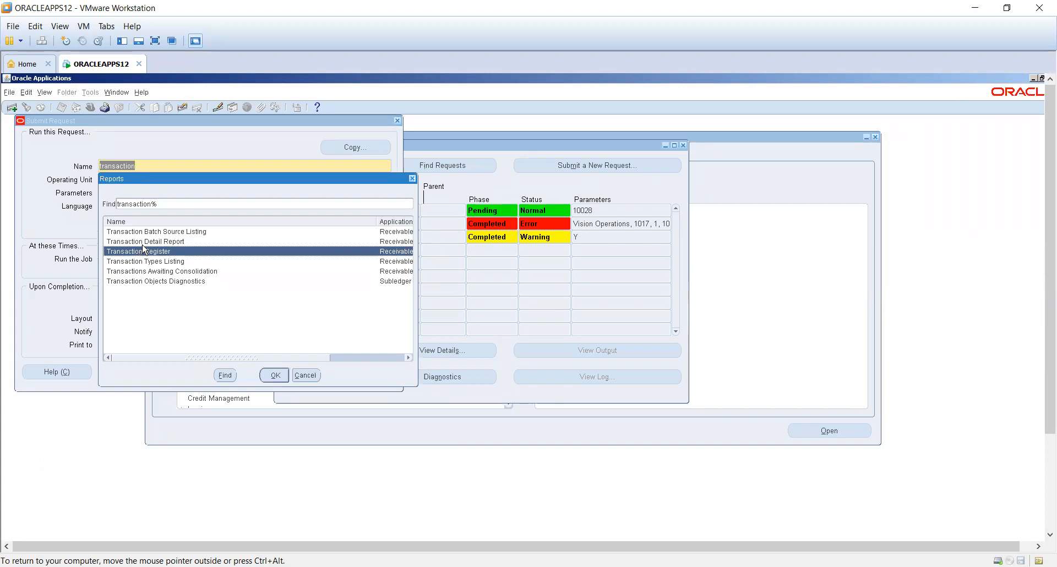
{"action": "left_click", "coordinate": [144, 246]}
{"action": "left_click", "coordinate": [151, 250]}
{"action": "double_click", "coordinate": [173, 253]}
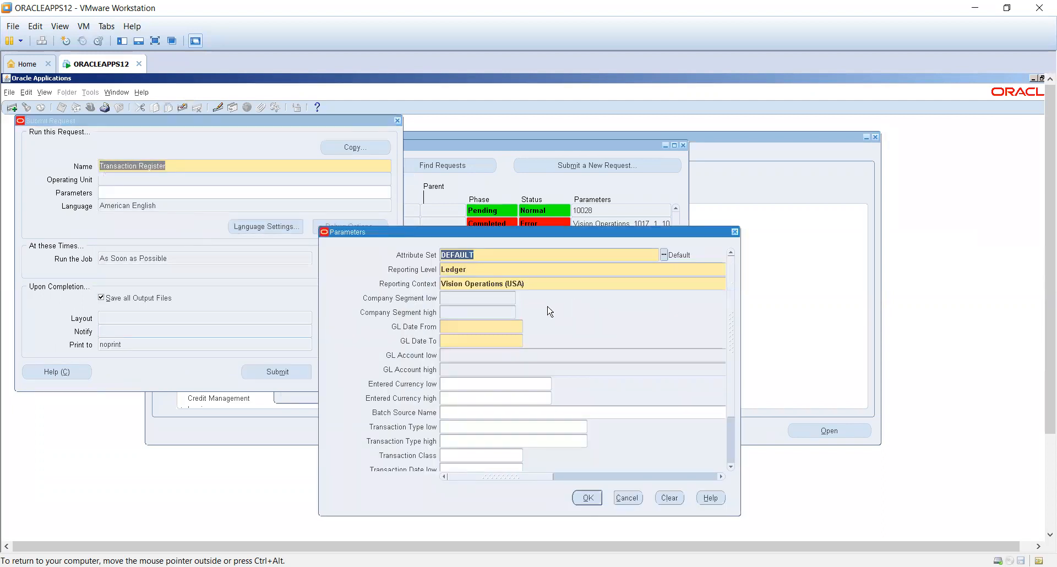
- Submit the Transaction Register with company segments 01 to 01 and GL dates 01-JAN-2013 to 31-JAN-2013, and choose to submit another request
{"action": "left_click", "coordinate": [502, 355]}
{"action": "left_click", "coordinate": [425, 397]}
{"action": "left_click", "coordinate": [417, 396]}
{"action": "type", "text": "01jan2013"}
{"action": "key", "text": "Tab"}
{"action": "key", "text": "Left"}
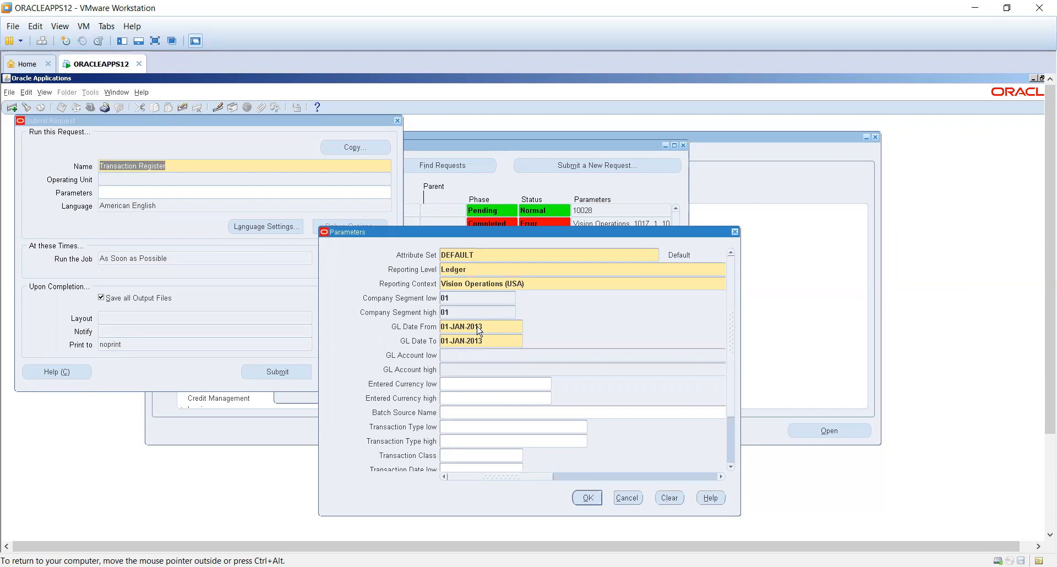
{"action": "key", "text": "BackSpace"}
{"action": "key", "text": "BackSpace"}
{"action": "type", "text": "31"}
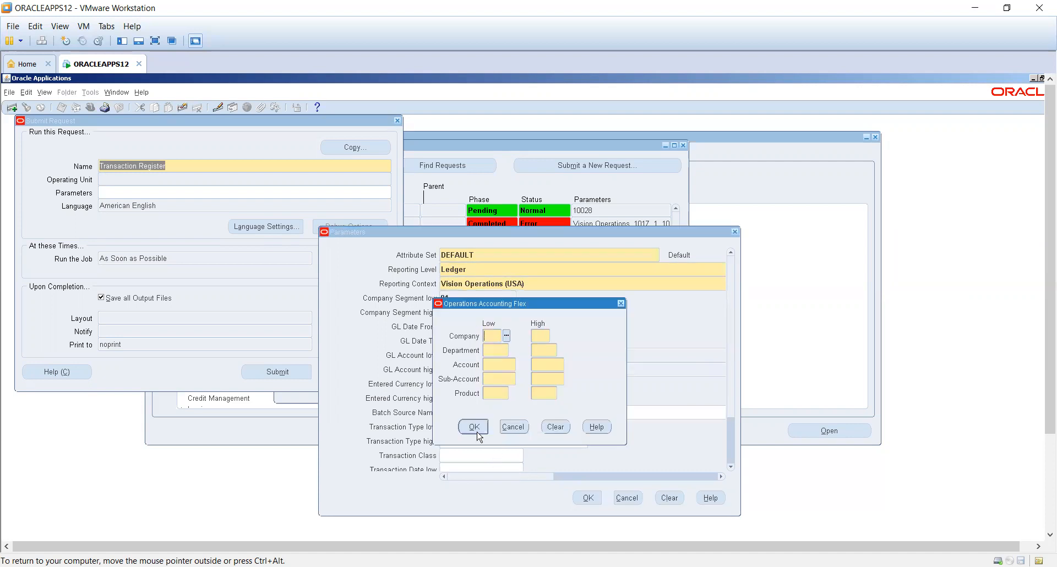
{"action": "left_click", "coordinate": [516, 426]}
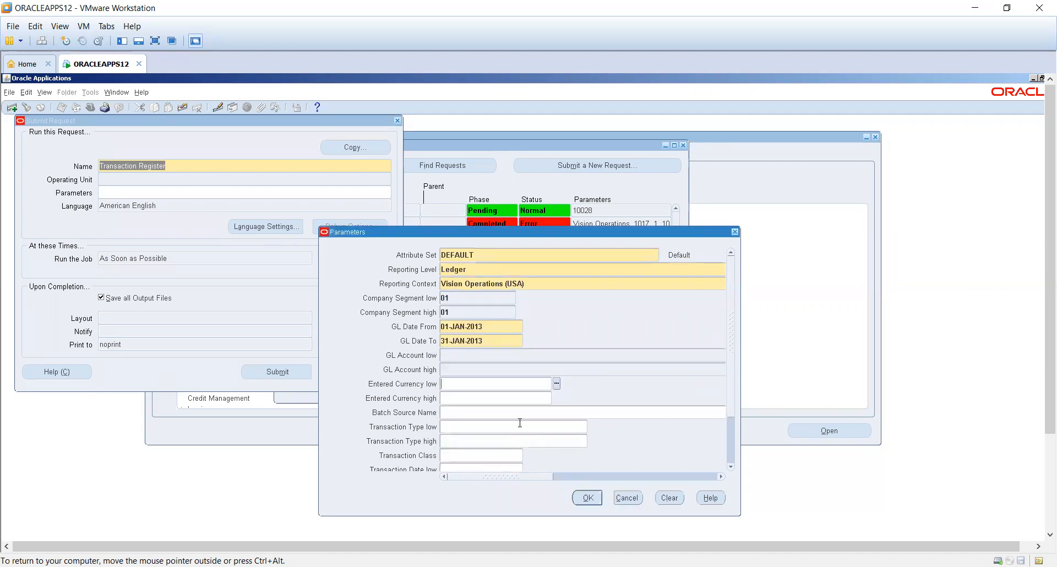
{"action": "left_click", "coordinate": [588, 498]}
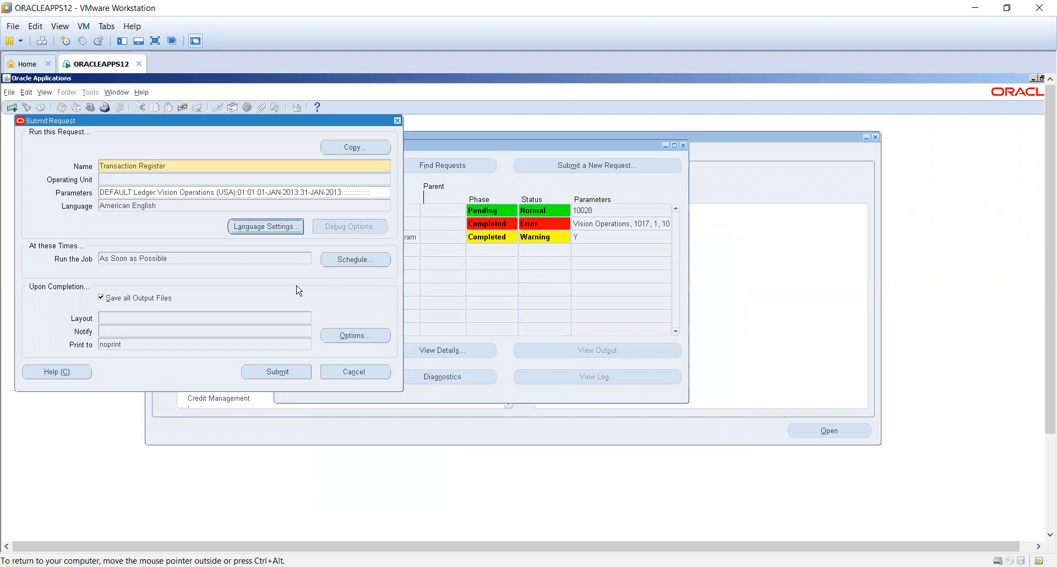
{"action": "left_click", "coordinate": [271, 372]}
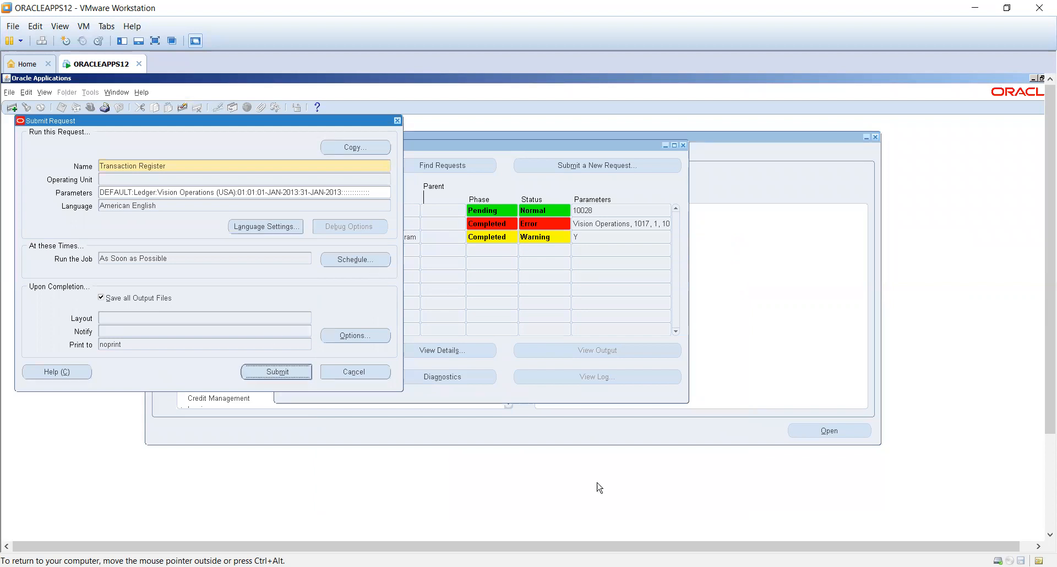
{"action": "left_click", "coordinate": [526, 400]}
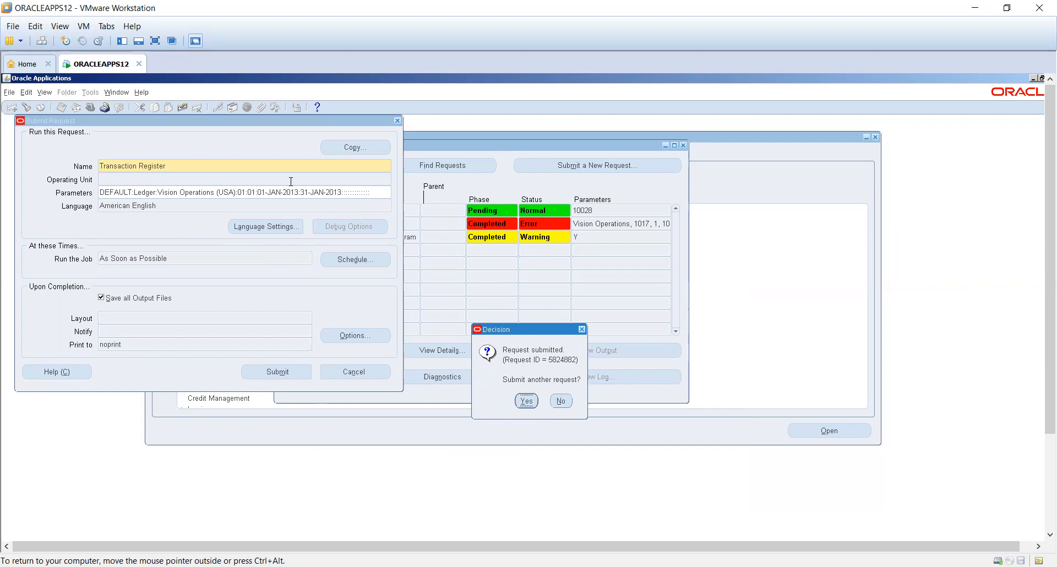
- Copy the prior Transaction Register request into the new request
{"action": "left_click", "coordinate": [344, 147]}
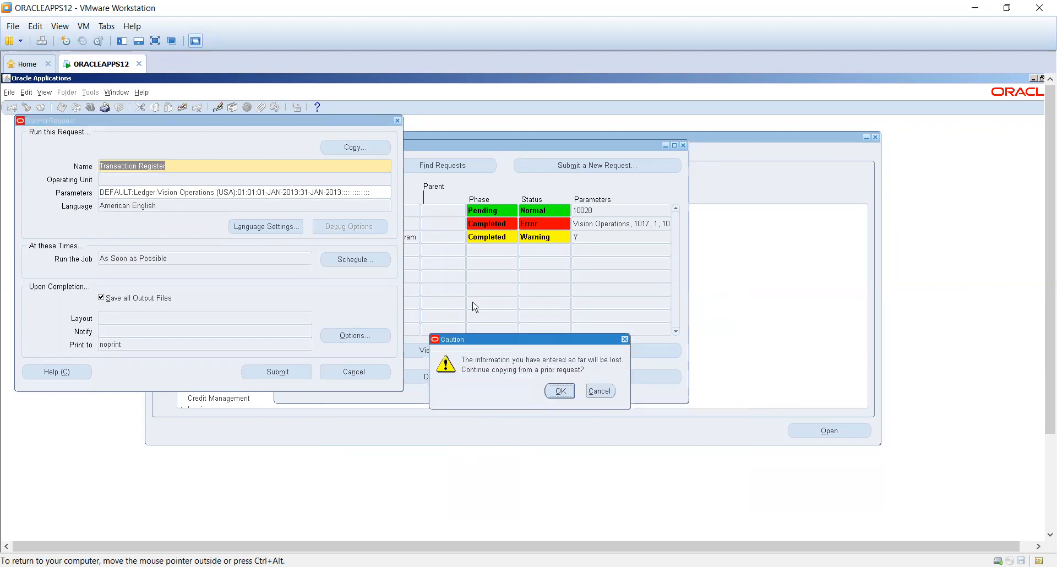
{"action": "key", "text": "Return"}
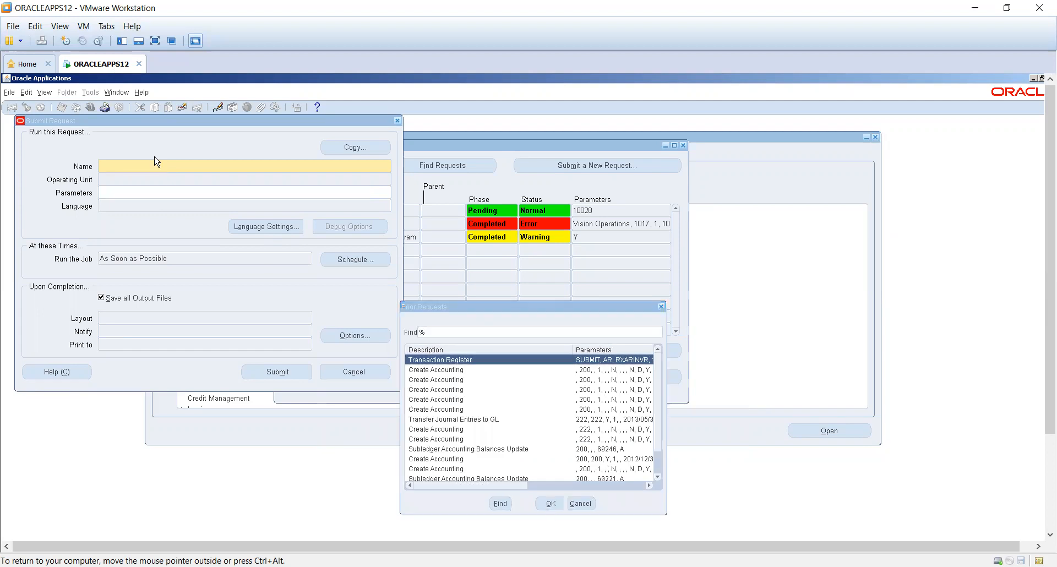
{"action": "key", "text": "Return"}
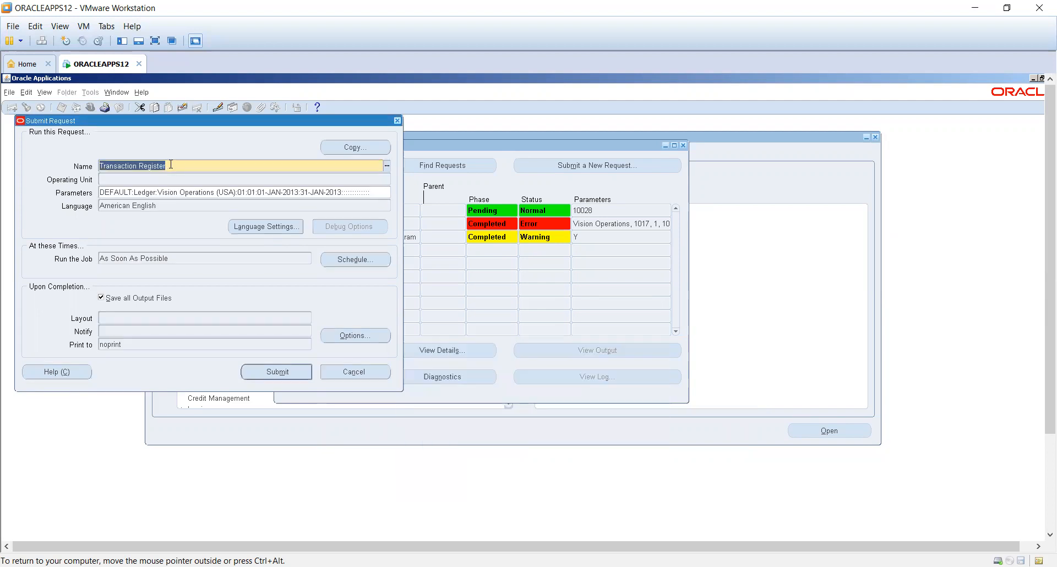
- Change the request's report to Transaction Detail Report
{"action": "type", "text": "trans"}
{"action": "key", "text": "Tab"}
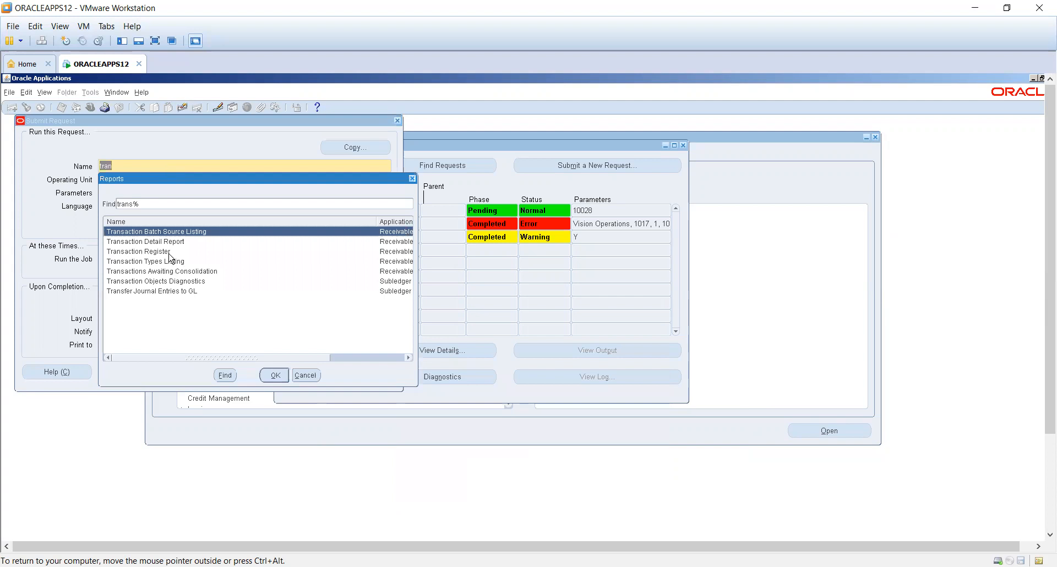
{"action": "double_click", "coordinate": [169, 251]}
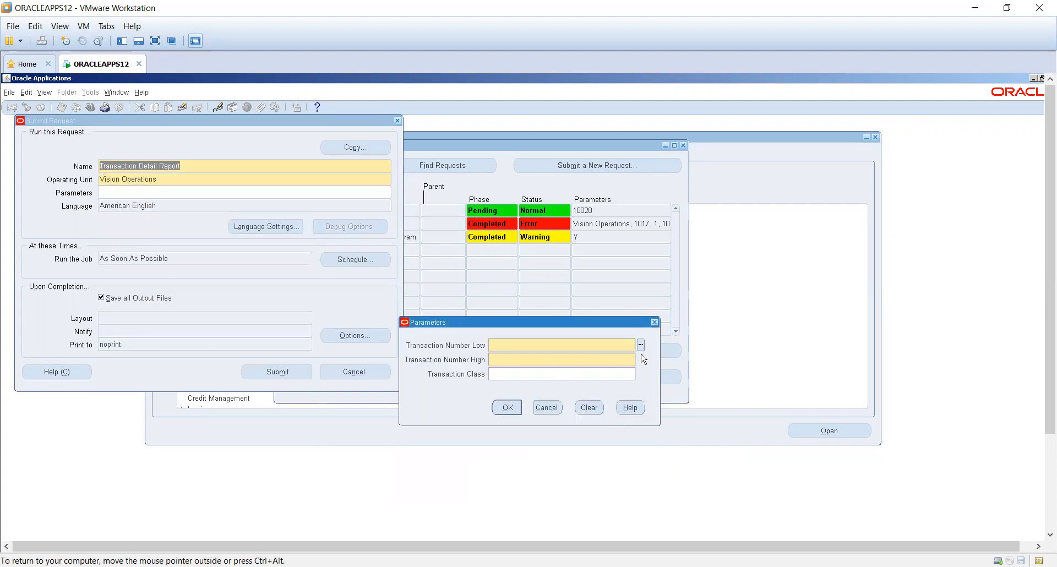
- Submit the Transaction Detail Report for transaction numbers 1000 to 10001026 and decline submitting another request
{"action": "left_click", "coordinate": [640, 345]}
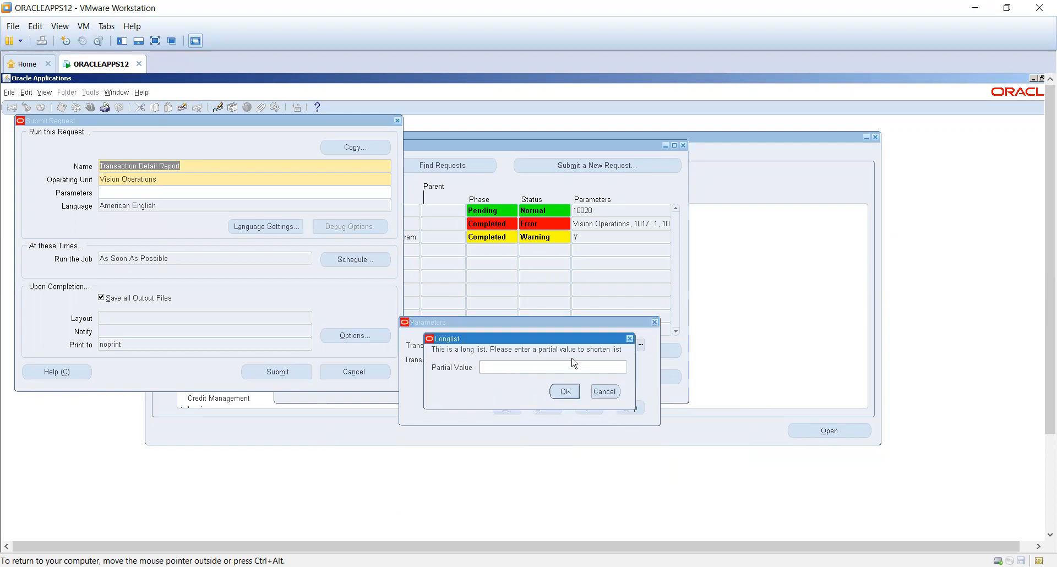
{"action": "left_click", "coordinate": [565, 391]}
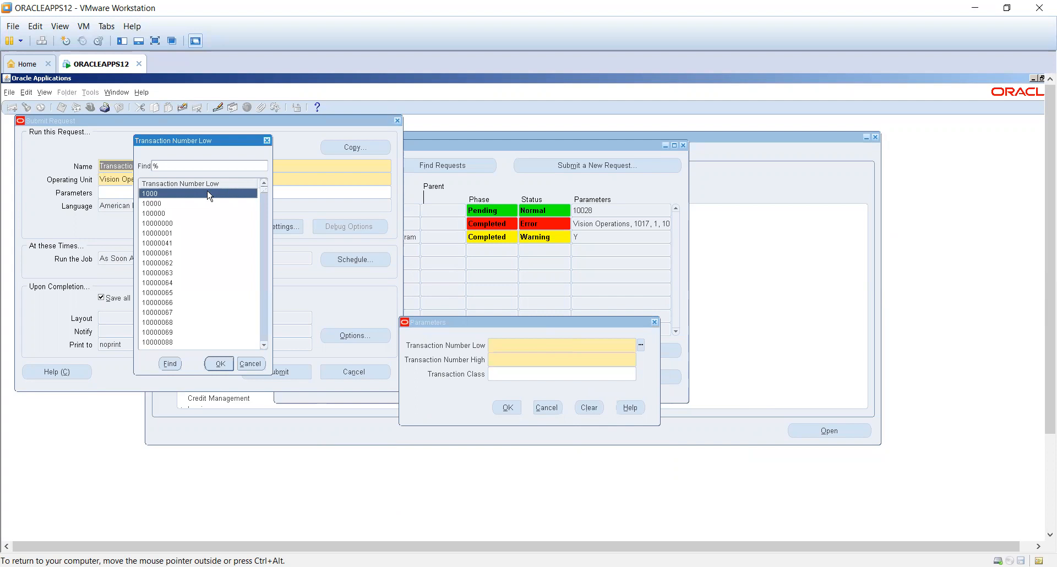
{"action": "key", "text": "Return"}
{"action": "left_click", "coordinate": [641, 359]}
{"action": "key", "text": "BackSpace"}
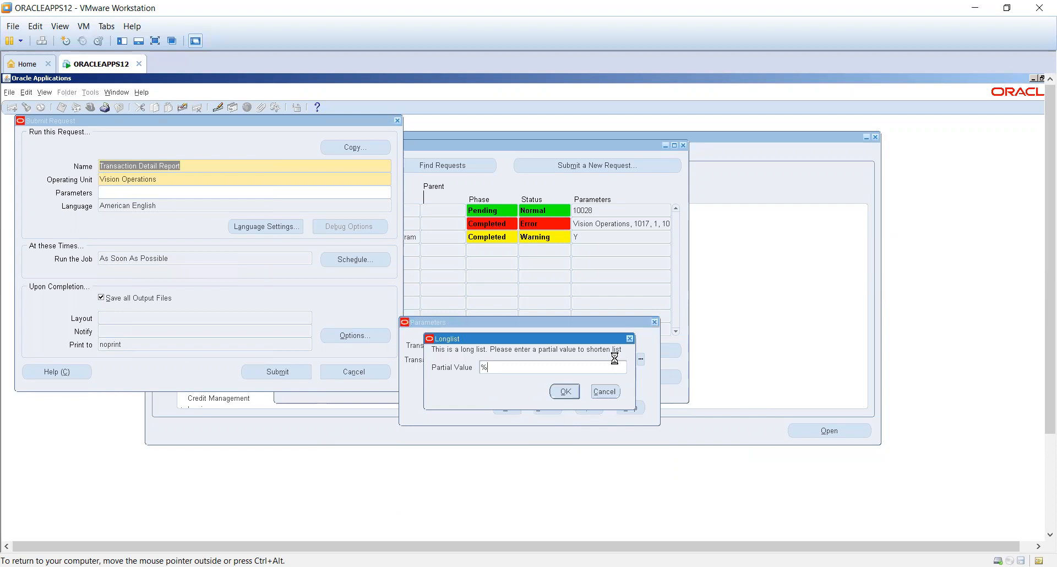
{"action": "key", "text": "Return"}
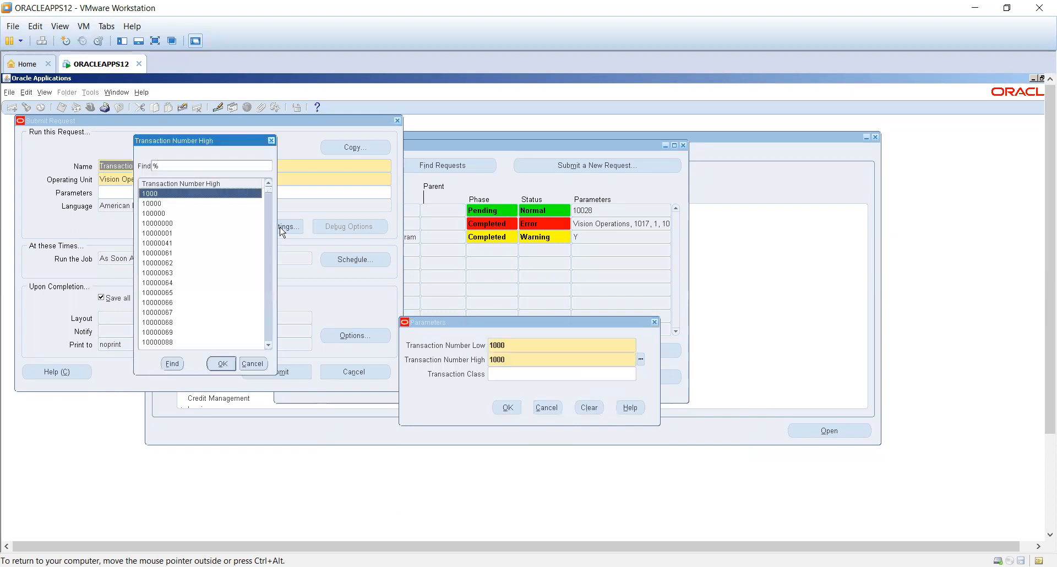
{"action": "left_click", "coordinate": [270, 198]}
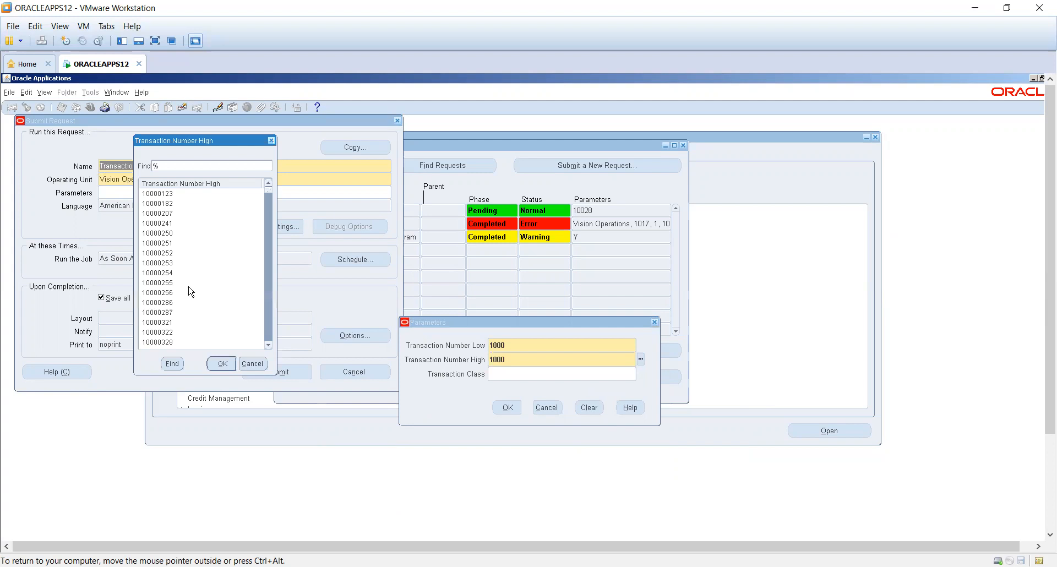
{"action": "left_click", "coordinate": [511, 406]}
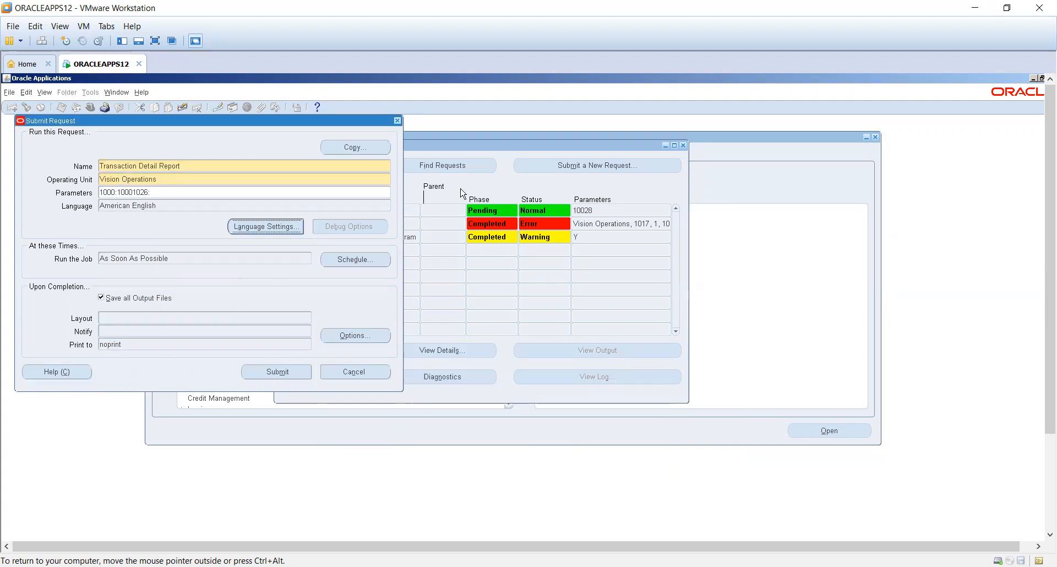
{"action": "key", "text": "alt+n"}
- Refresh the request list and review the Transaction Register's output down to its report total
{"action": "left_click", "coordinate": [315, 166]}
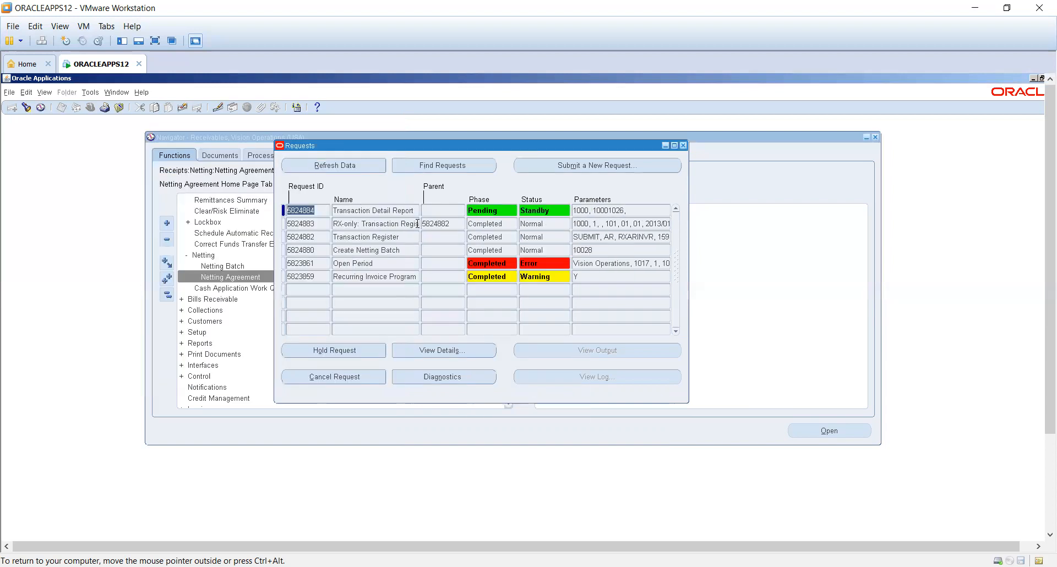
{"action": "left_click", "coordinate": [386, 236]}
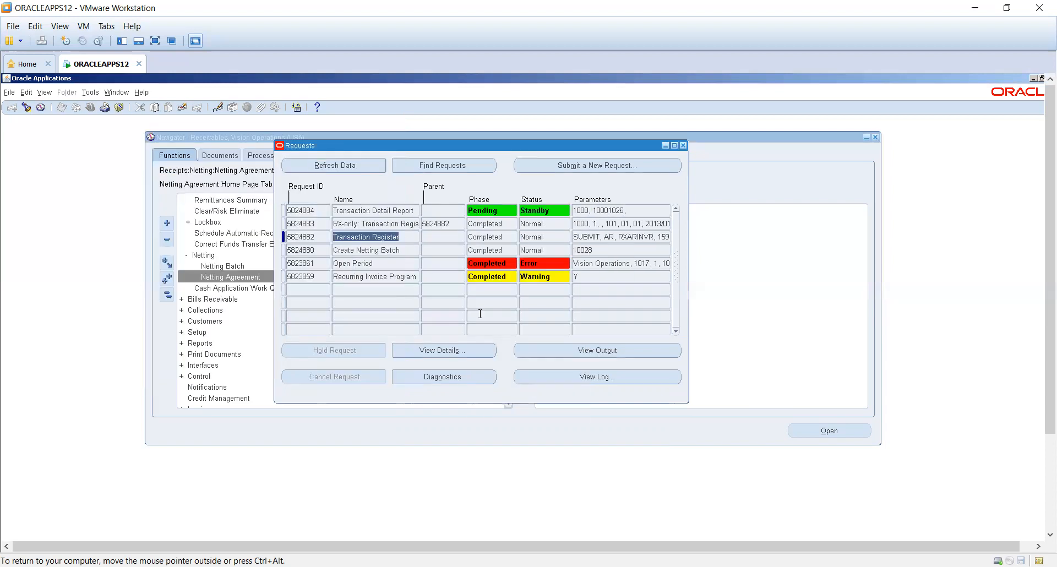
{"action": "left_click", "coordinate": [597, 353]}
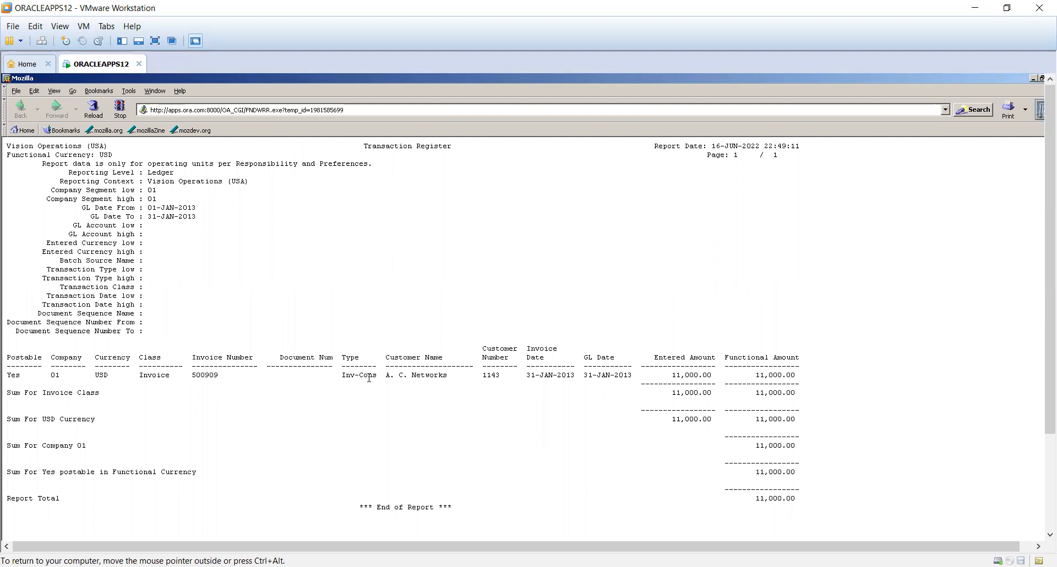
{"action": "left_click", "coordinate": [39, 374]}
{"action": "scroll", "coordinate": [336, 432], "scroll_direction": "down", "scroll_amount": 4}
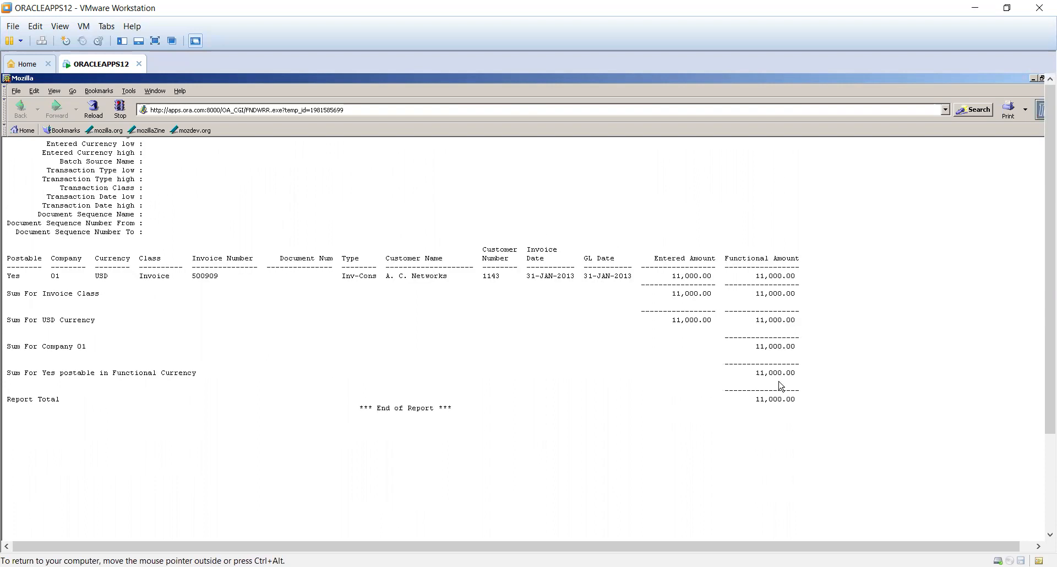
{"action": "scroll", "coordinate": [776, 333], "scroll_direction": "up", "scroll_amount": 4}
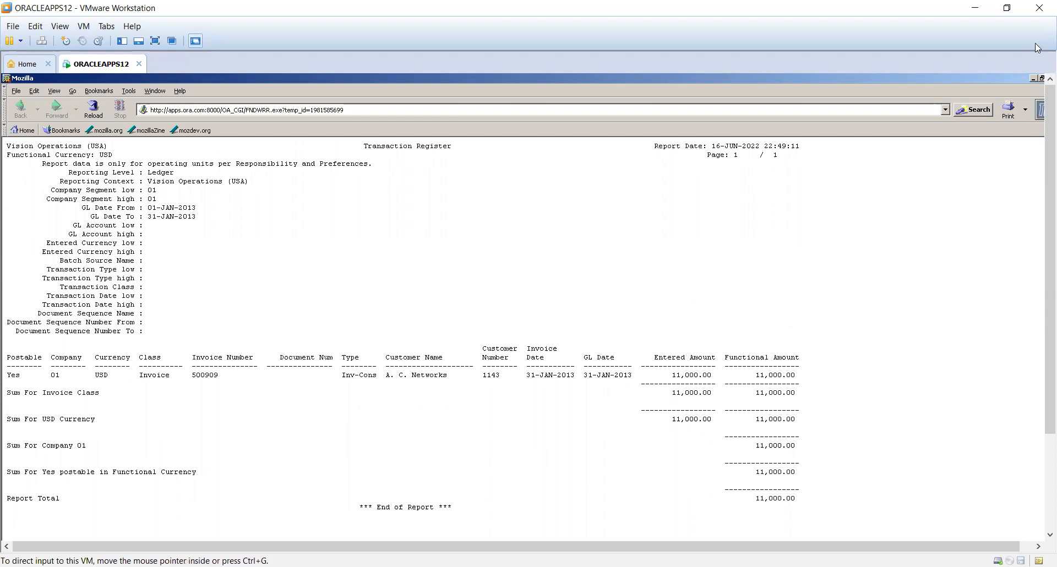
{"action": "left_click", "coordinate": [1041, 78]}
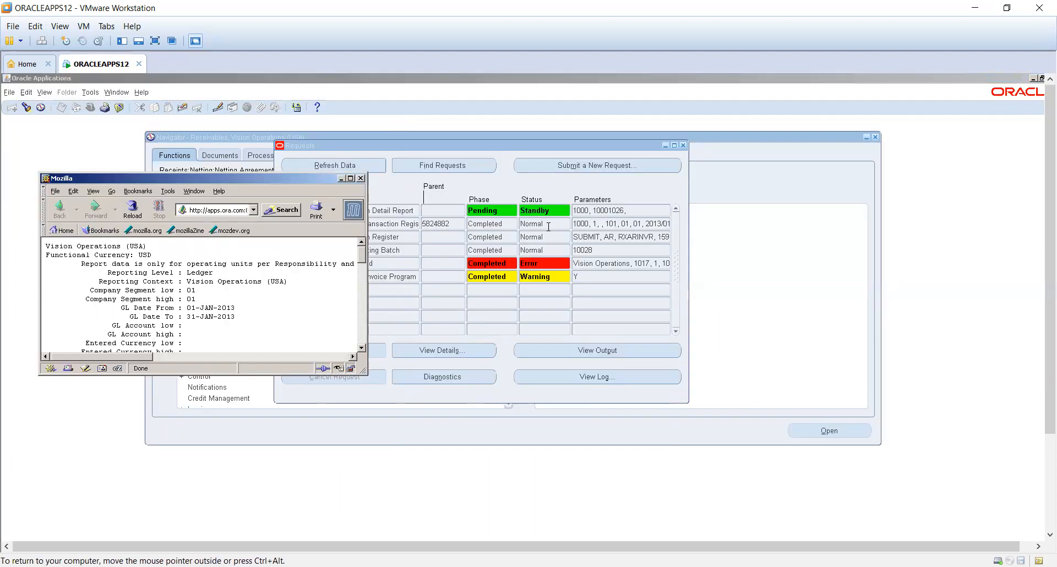
- Close and reopen the requests list, finding all own requests from the last 7 days, and refresh it
{"action": "left_click", "coordinate": [683, 145]}
{"action": "left_click", "coordinate": [54, 29]}
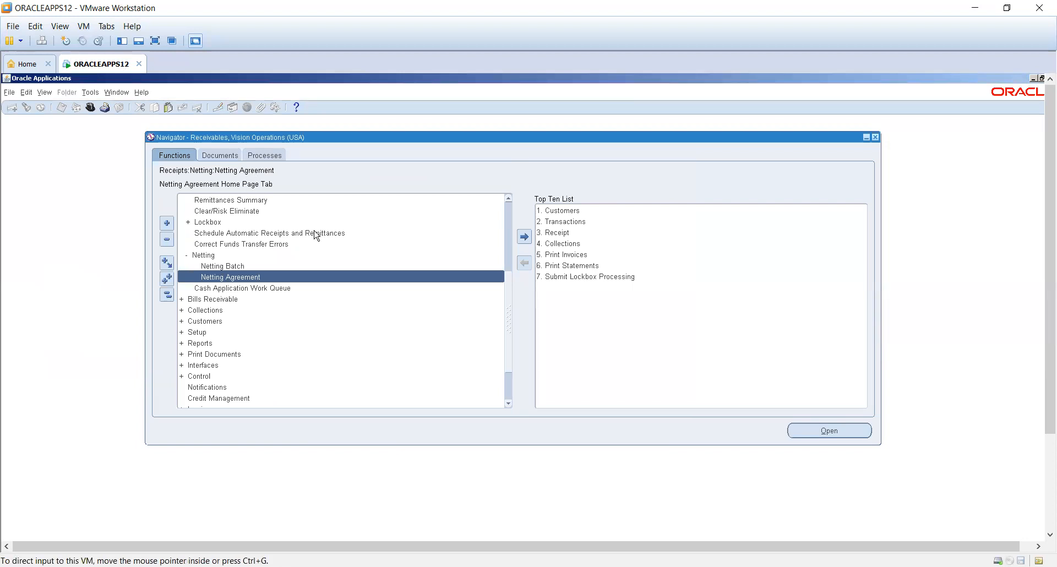
{"action": "left_click", "coordinate": [47, 94]}
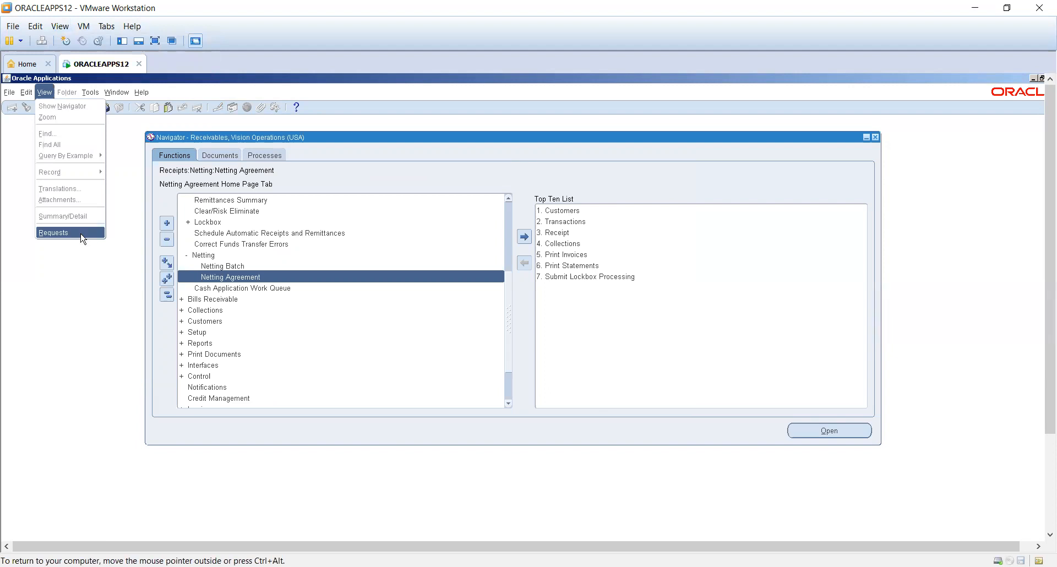
{"action": "left_click", "coordinate": [82, 234]}
{"action": "left_click", "coordinate": [322, 363]}
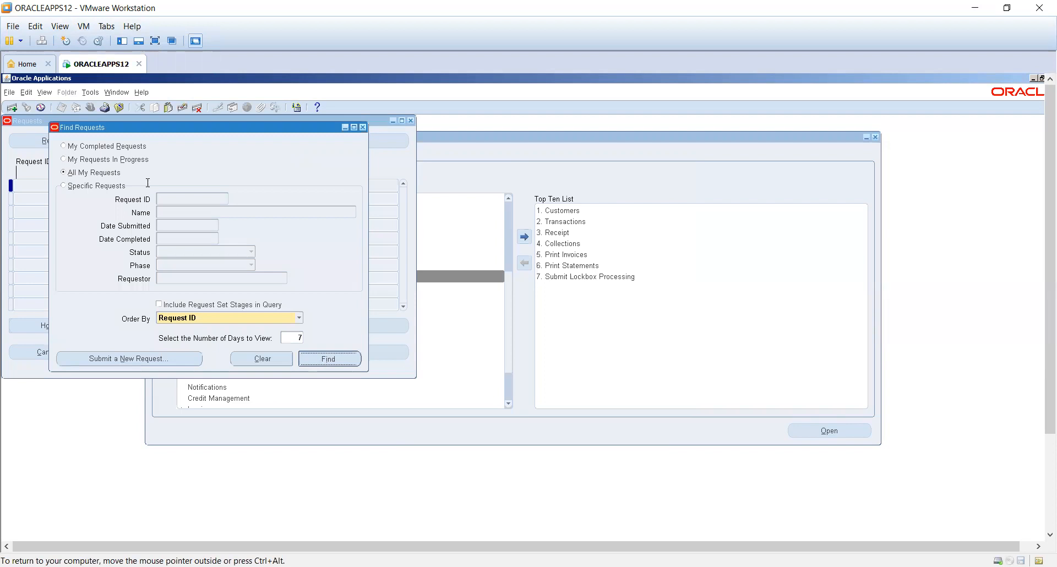
{"action": "left_click", "coordinate": [87, 186]}
{"action": "left_click", "coordinate": [38, 138]}
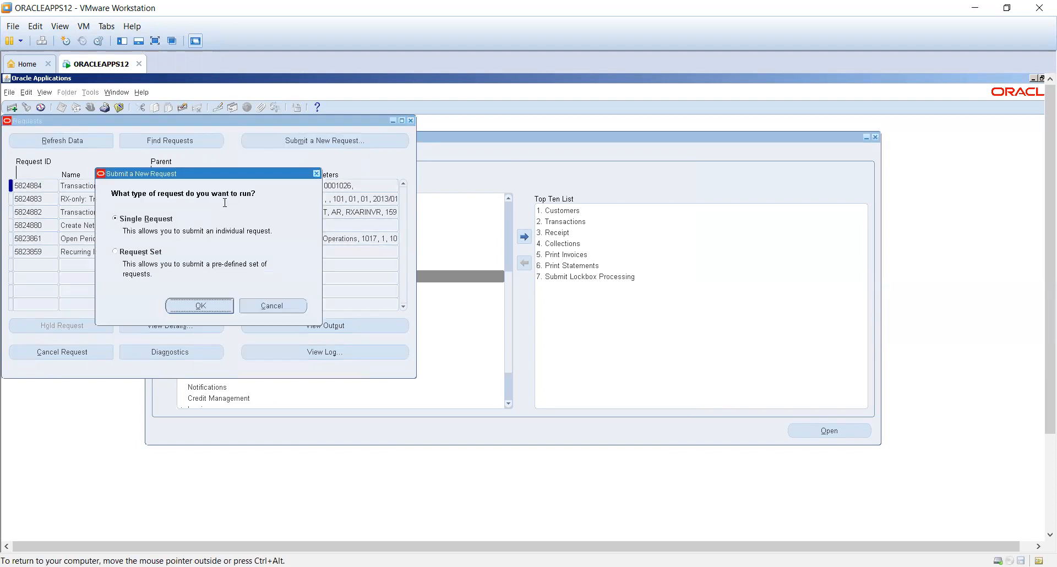
- Submit the Receipt Register as a single request with its default parameters, decline another request, and refresh the request list
{"action": "key", "text": "Return"}
{"action": "type", "text": "recei"}
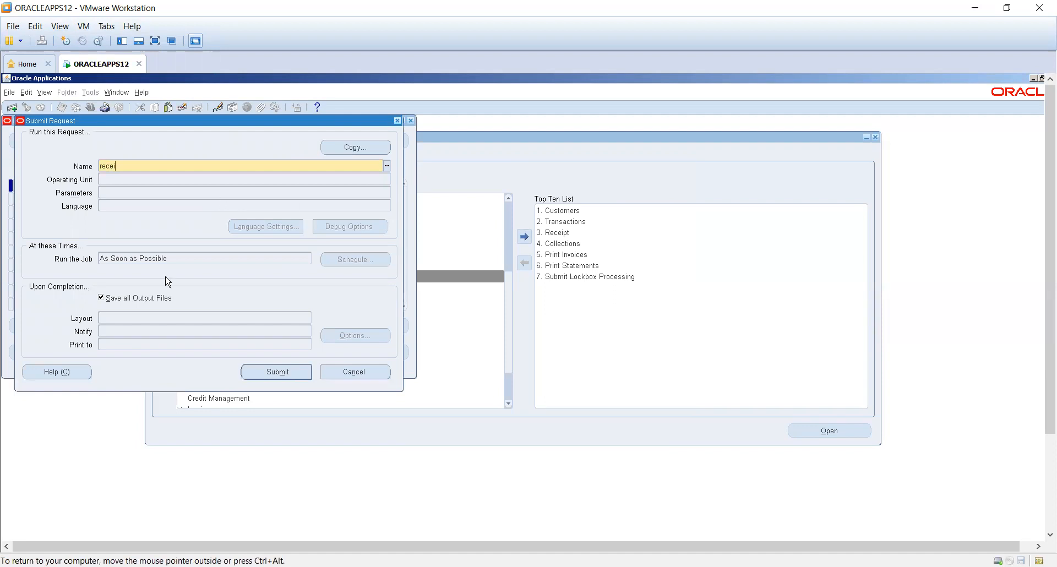
{"action": "key", "text": "Tab"}
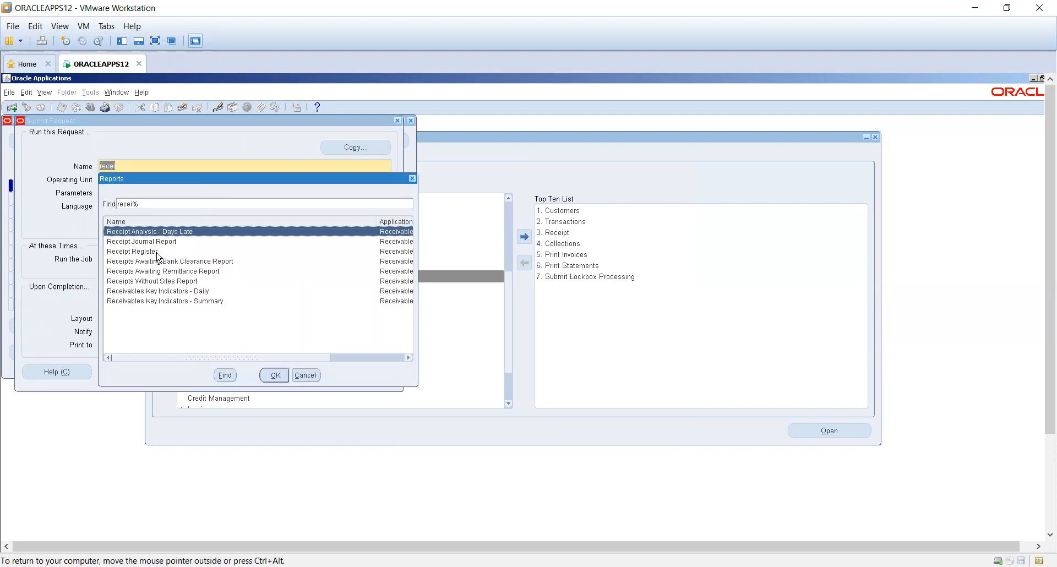
{"action": "double_click", "coordinate": [157, 252]}
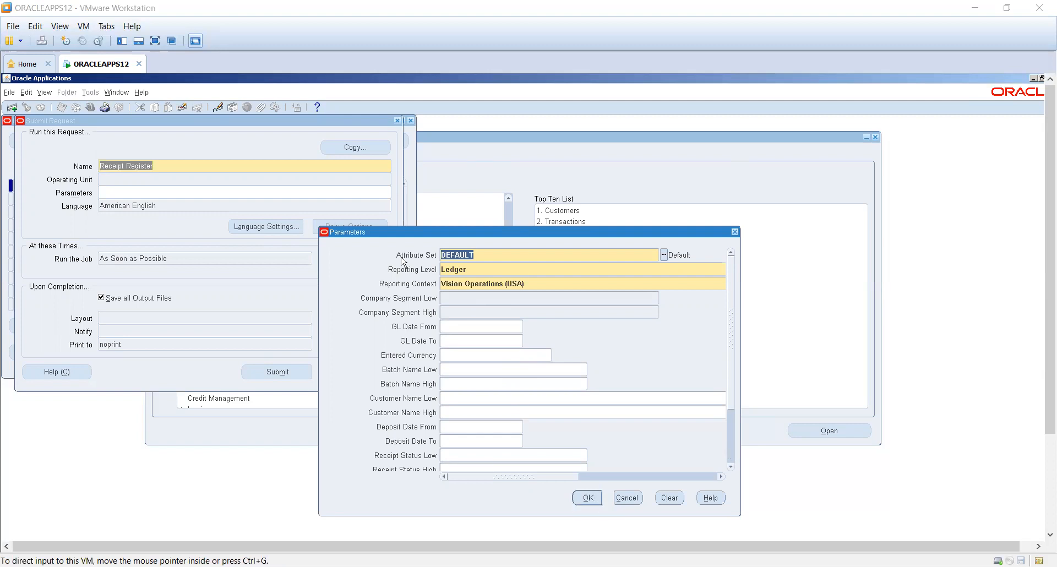
{"action": "left_click", "coordinate": [275, 373]}
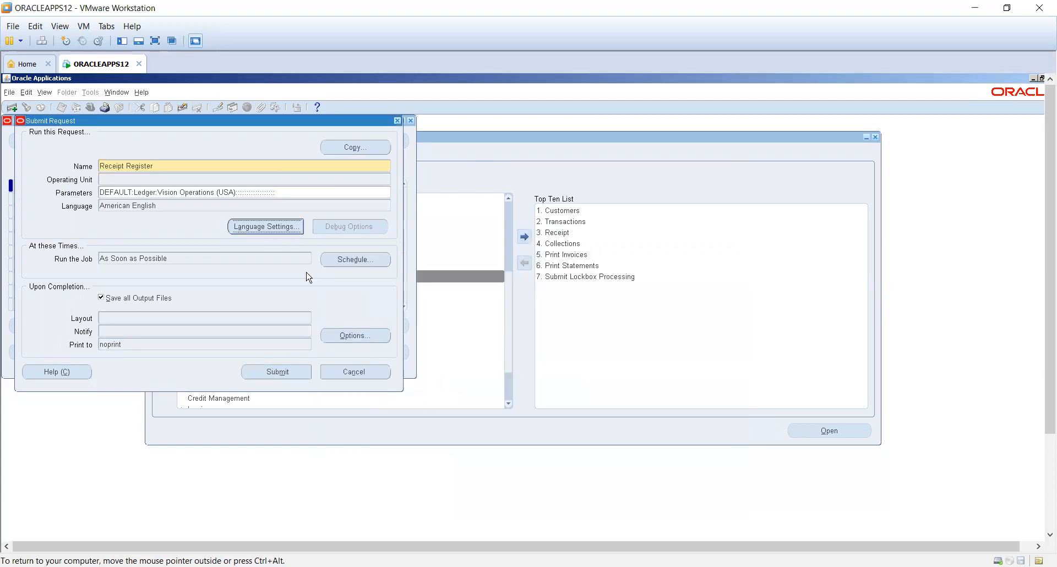
{"action": "left_click", "coordinate": [562, 402]}
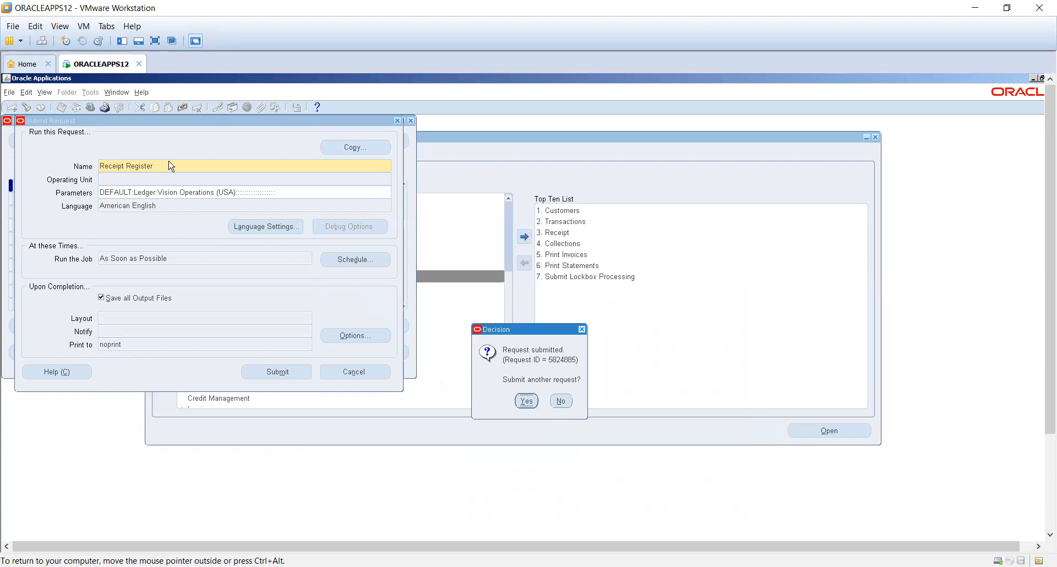
{"action": "left_click", "coordinate": [35, 144]}
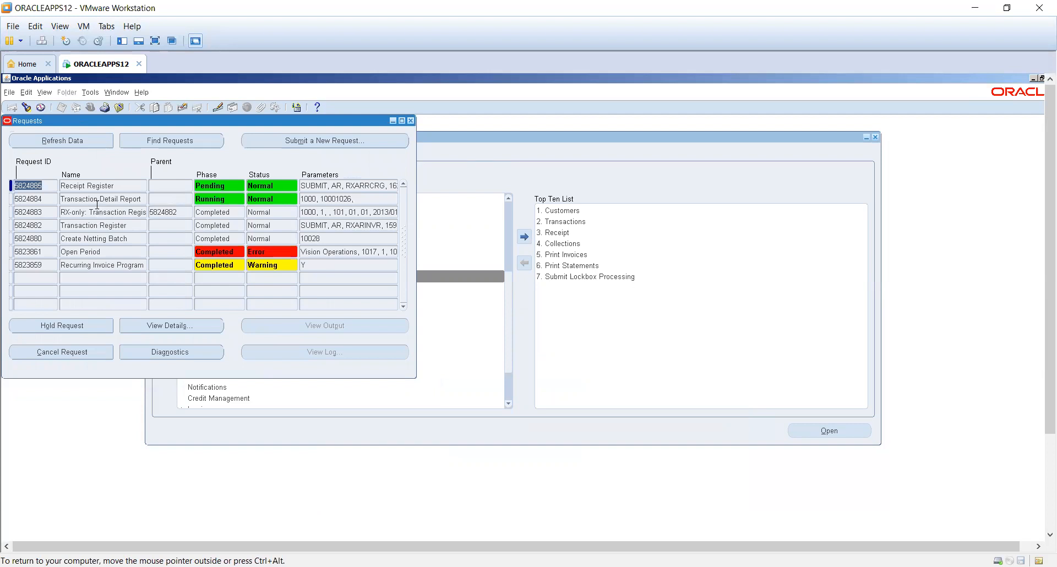
{"action": "left_click", "coordinate": [67, 144]}
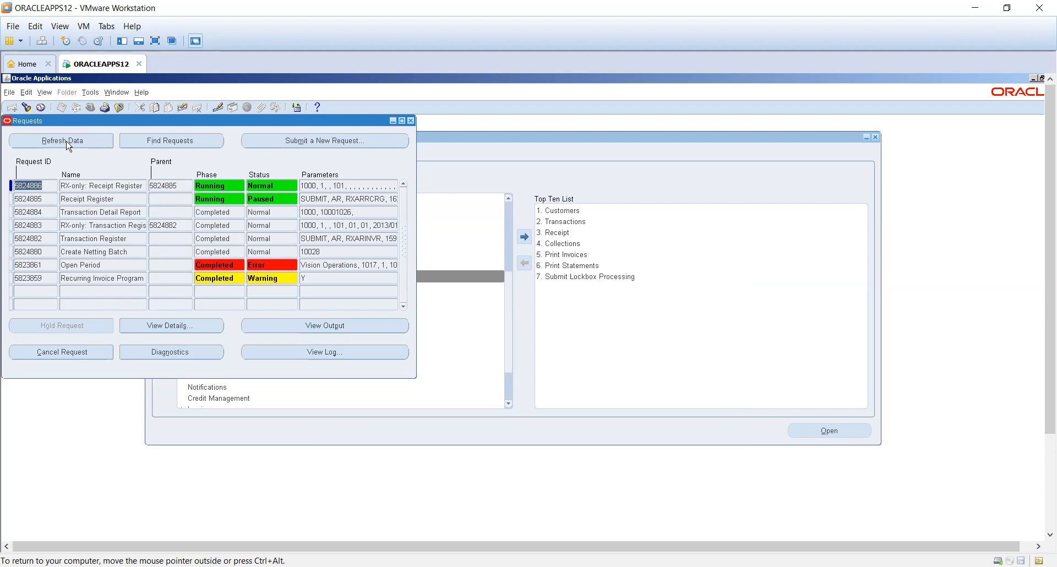
- Start a new single request and copy the prior Receipt Register request into it
{"action": "left_click", "coordinate": [309, 141]}
{"action": "left_click", "coordinate": [229, 310]}
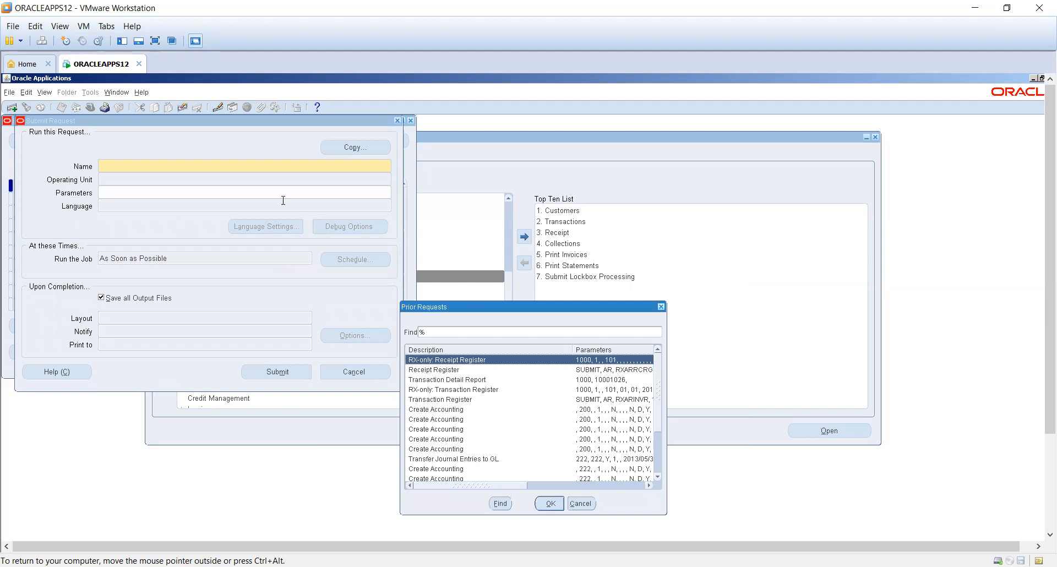
{"action": "double_click", "coordinate": [478, 370]}
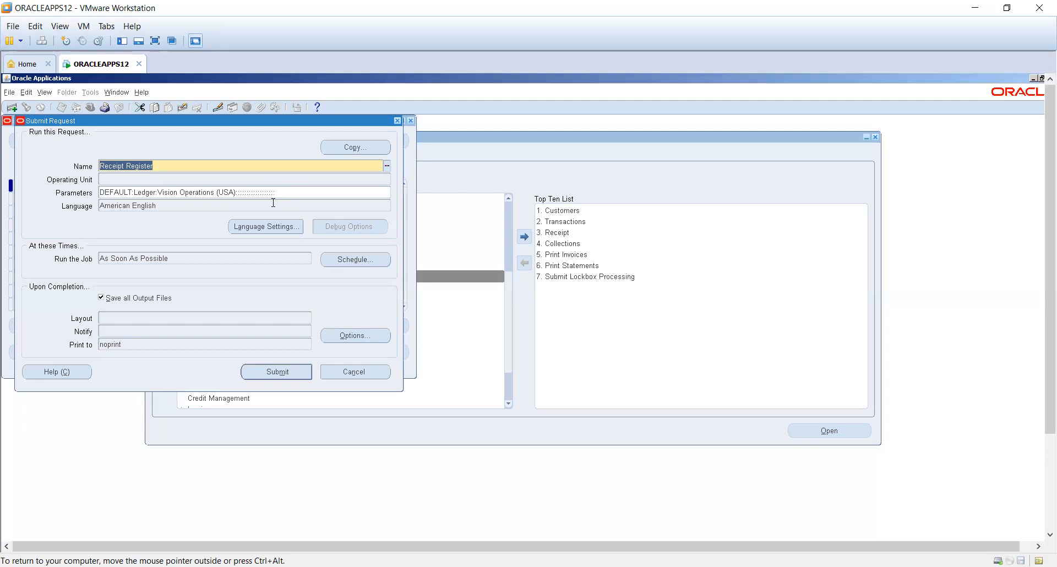
- Examine the layout template and format options for the request's completion, and cancel the new request
{"action": "left_click", "coordinate": [347, 337]}
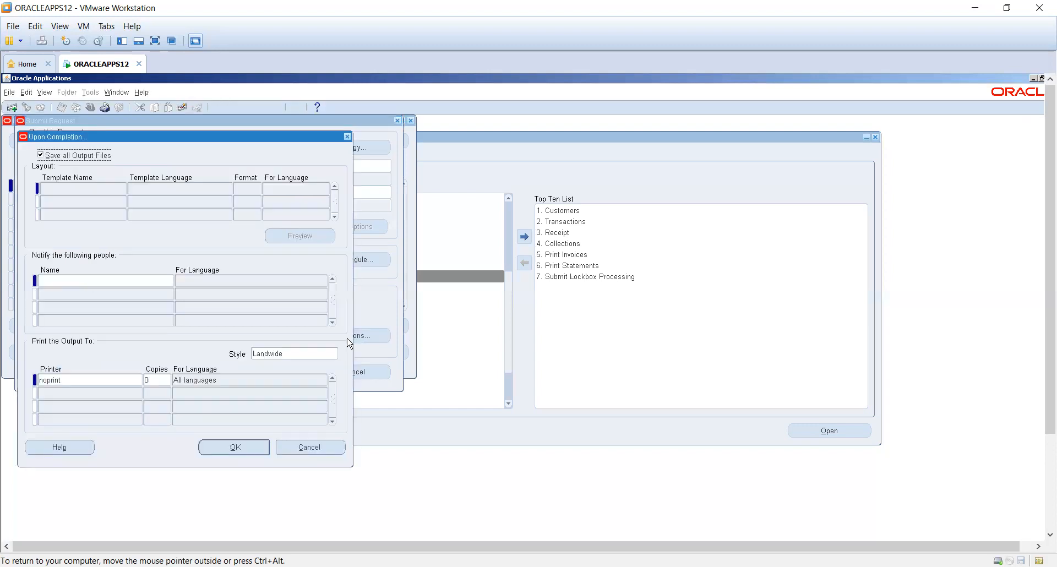
{"action": "left_click", "coordinate": [99, 190]}
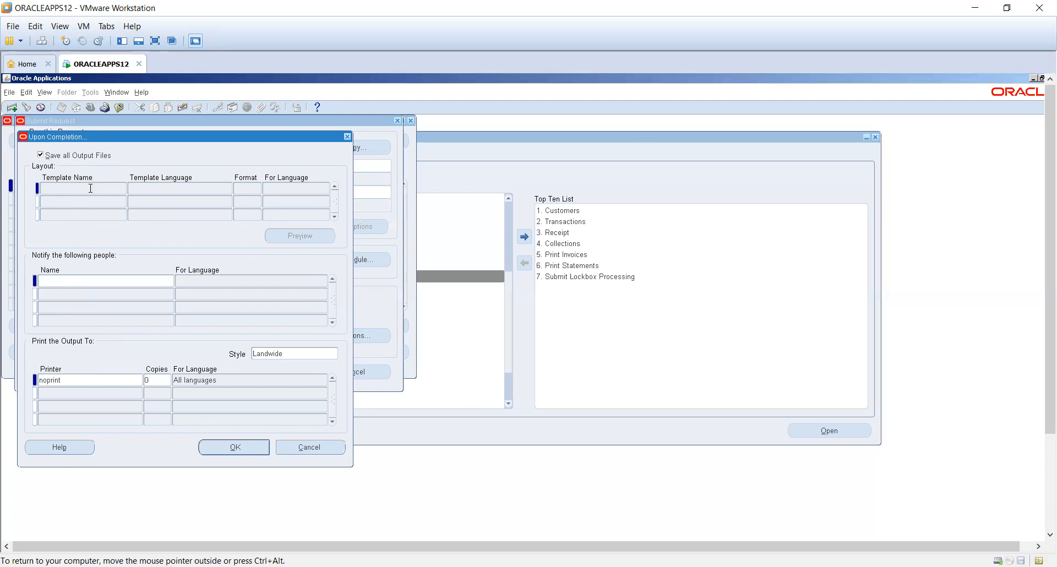
{"action": "left_click", "coordinate": [243, 191]}
{"action": "left_click", "coordinate": [248, 200]}
{"action": "left_click", "coordinate": [396, 121]}
{"action": "left_click", "coordinate": [263, 303]}
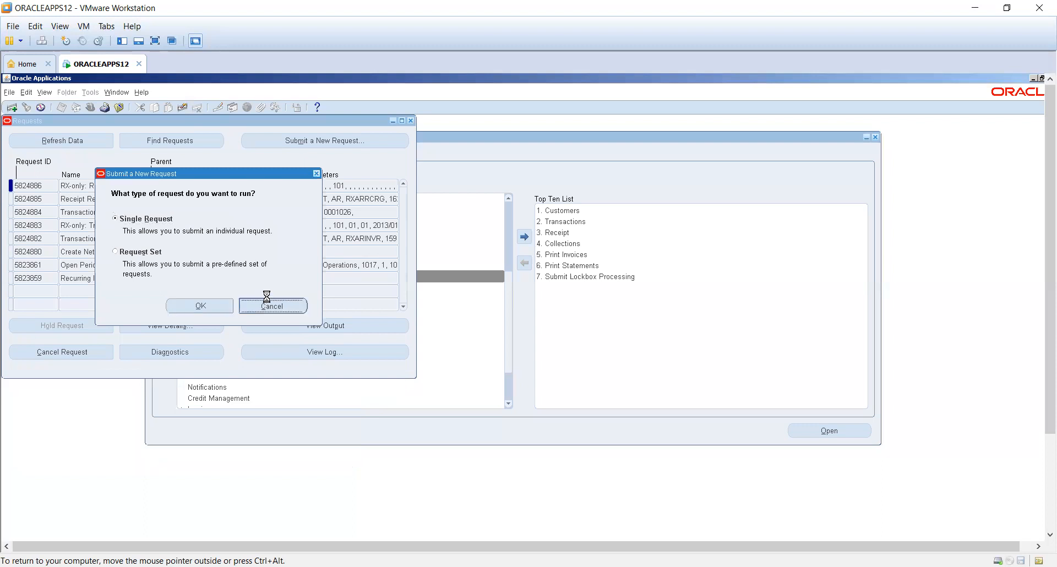
- Refresh the request list and read through the Transaction Detail Report's output in an enlarged window
{"action": "left_click", "coordinate": [105, 142]}
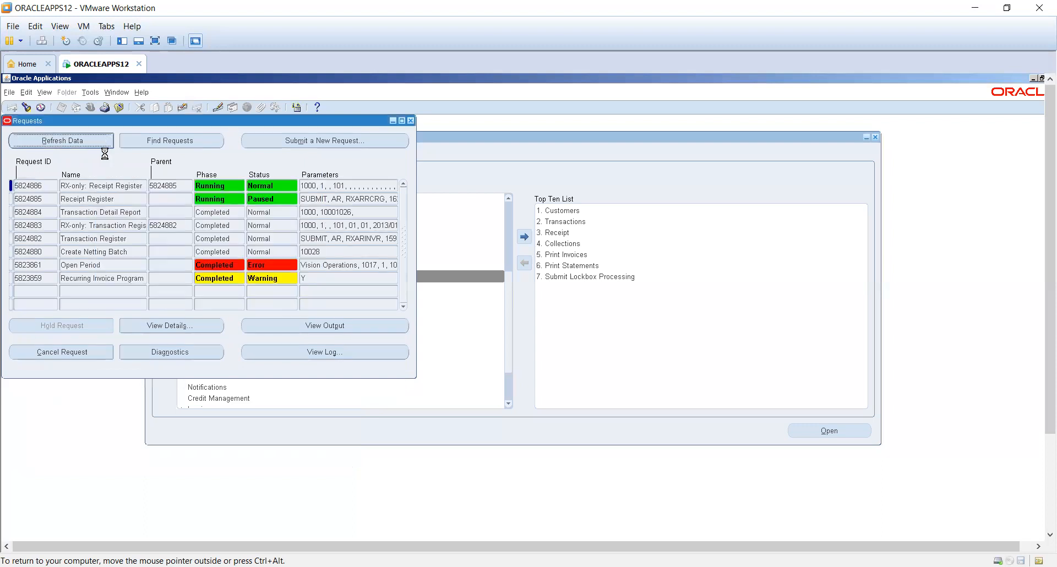
{"action": "left_click", "coordinate": [118, 211]}
{"action": "left_click", "coordinate": [308, 325]}
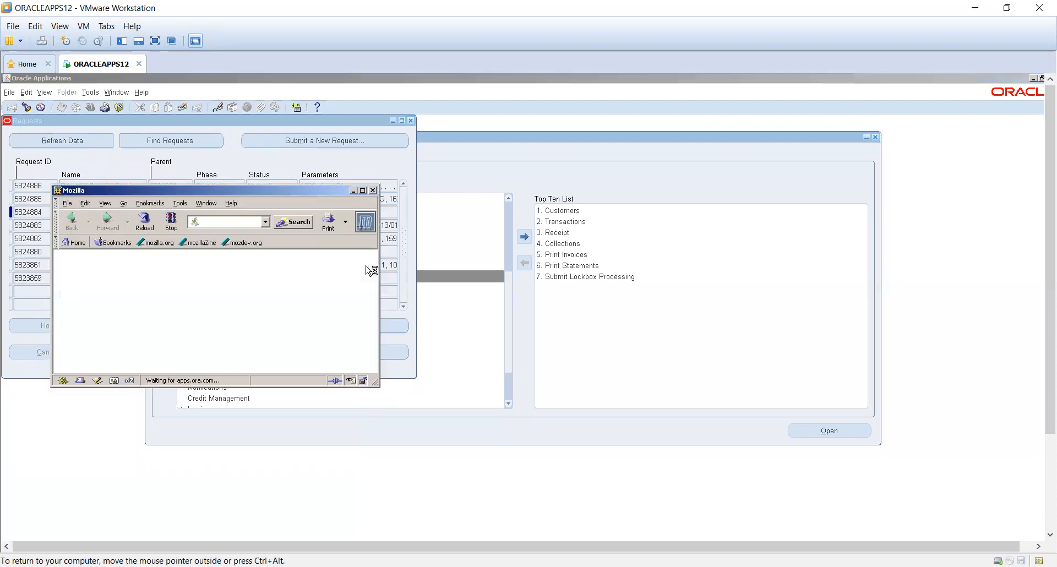
{"action": "left_click", "coordinate": [363, 191]}
{"action": "scroll", "coordinate": [263, 350], "scroll_direction": "down", "scroll_amount": 7}
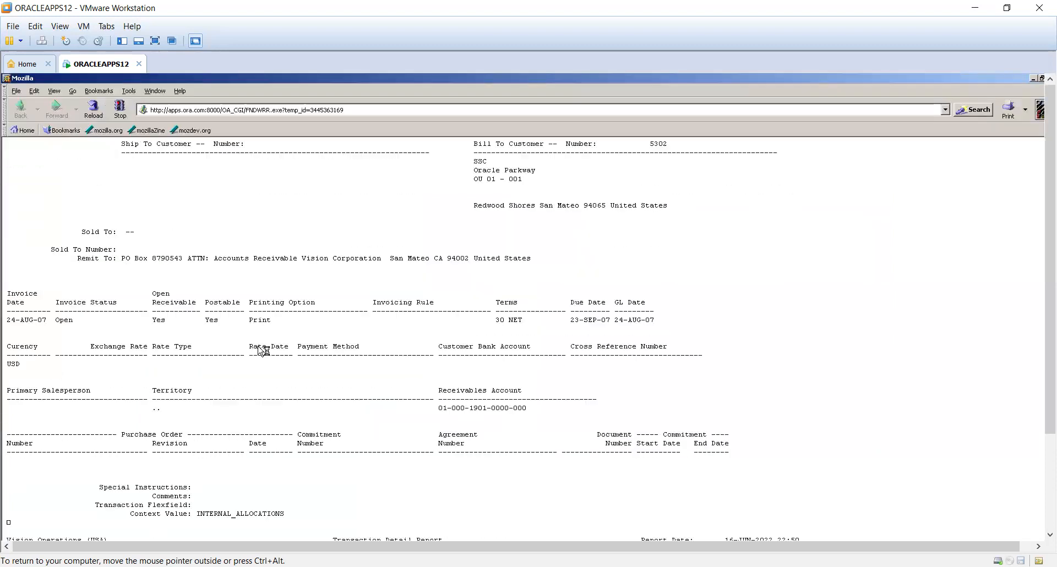
{"action": "scroll", "coordinate": [165, 367], "scroll_direction": "down", "scroll_amount": 2}
{"action": "scroll", "coordinate": [165, 368], "scroll_direction": "down", "scroll_amount": 5}
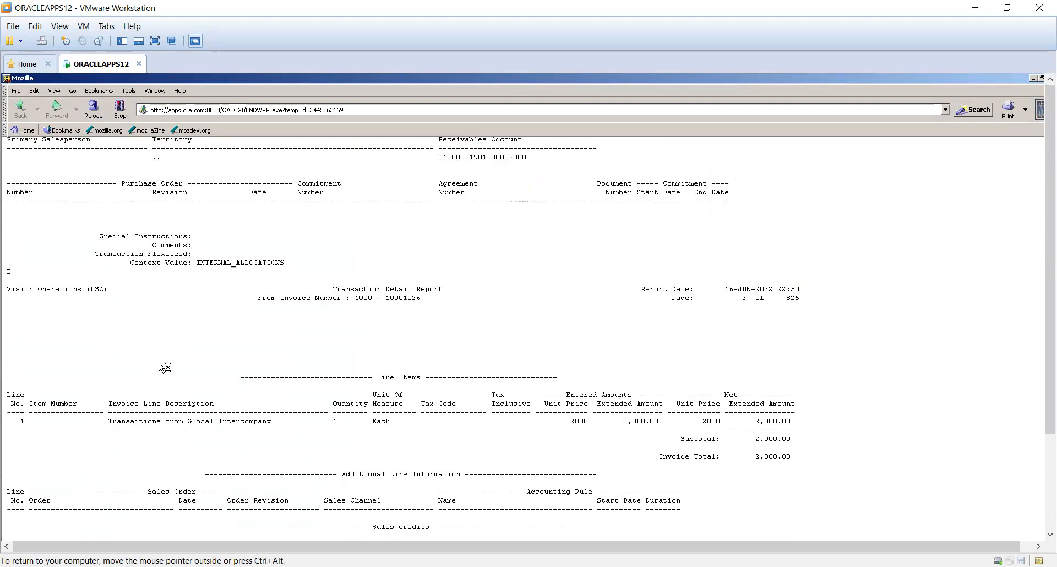
{"action": "scroll", "coordinate": [163, 366], "scroll_direction": "down", "scroll_amount": 3}
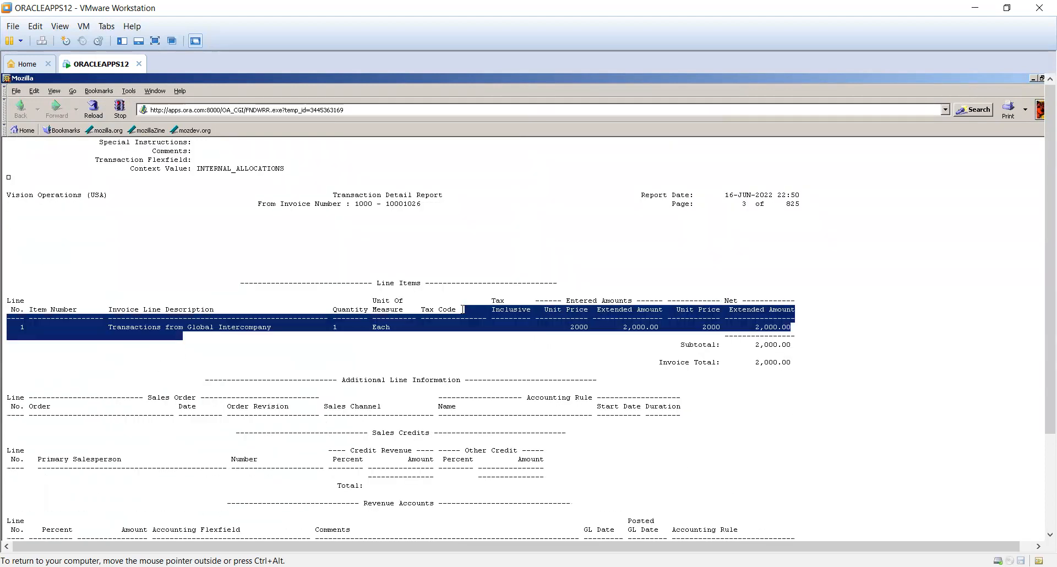
{"action": "scroll", "coordinate": [184, 332], "scroll_direction": "down", "scroll_amount": 12}
{"action": "left_click_drag", "start_coordinate": [174, 202], "coordinate": [227, 222]}
{"action": "scroll", "coordinate": [211, 319], "scroll_direction": "down", "scroll_amount": 7}
{"action": "scroll", "coordinate": [214, 325], "scroll_direction": "down", "scroll_amount": 18}
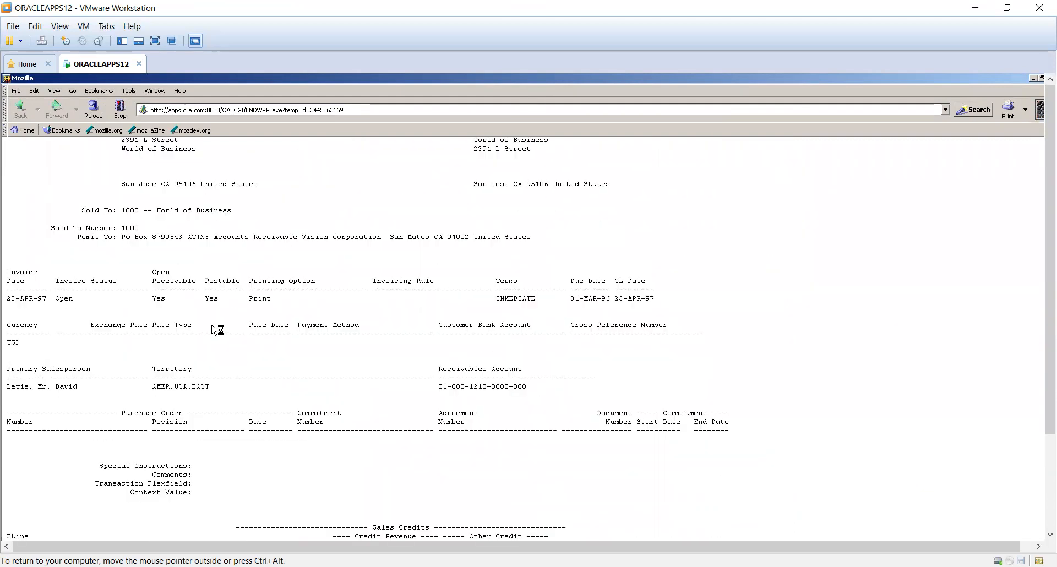
- Read through the invoice headers, line items, tax and sales credits in the Transaction Detail Report output, and return to the request list
{"action": "scroll", "coordinate": [211, 318], "scroll_direction": "down", "scroll_amount": 8}
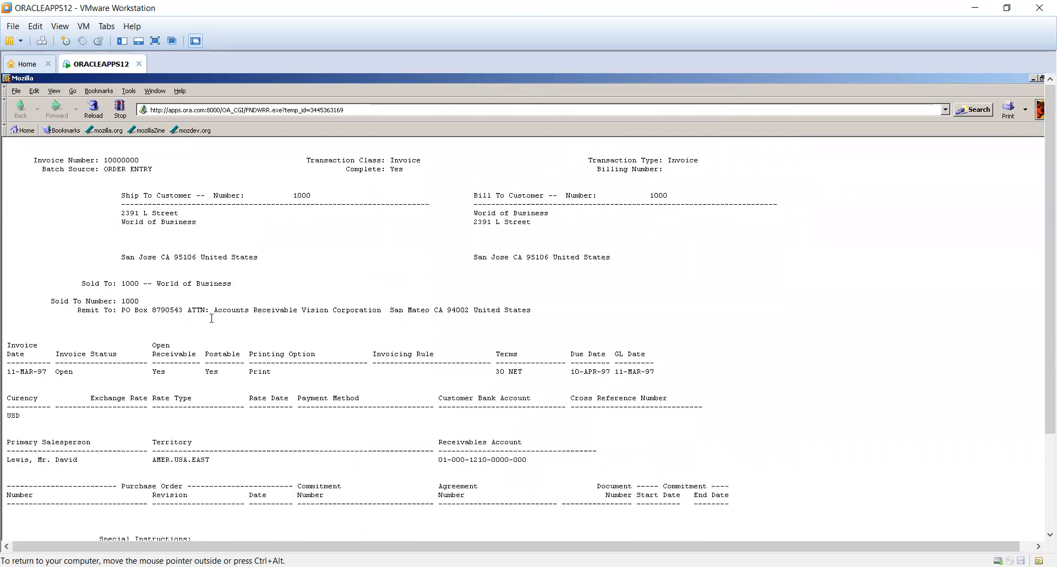
{"action": "scroll", "coordinate": [209, 311], "scroll_direction": "down", "scroll_amount": 6}
{"action": "scroll", "coordinate": [207, 309], "scroll_direction": "down", "scroll_amount": 8}
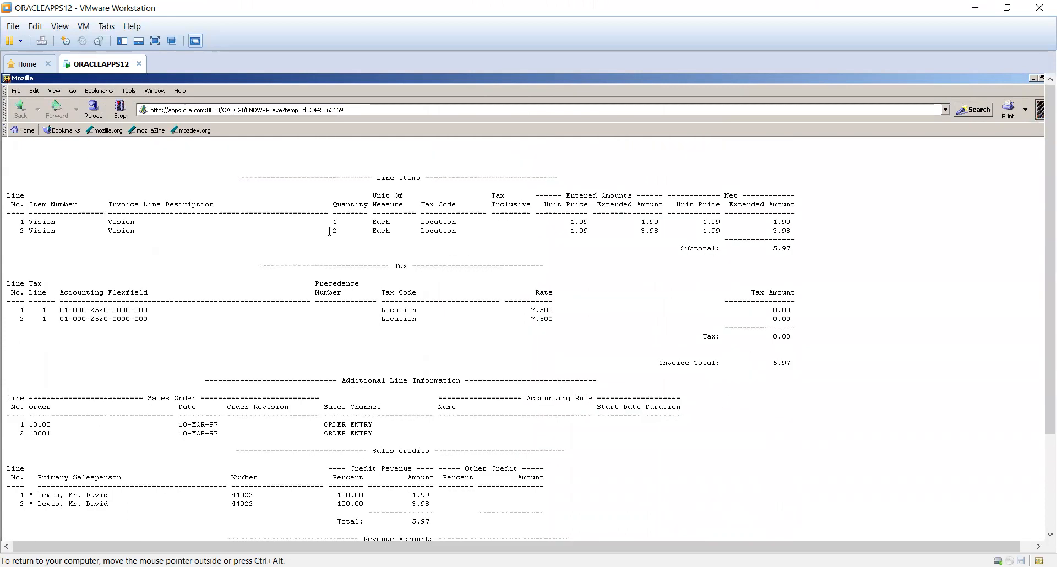
{"action": "left_click_drag", "start_coordinate": [332, 232], "coordinate": [377, 240]}
{"action": "left_click", "coordinate": [572, 223]}
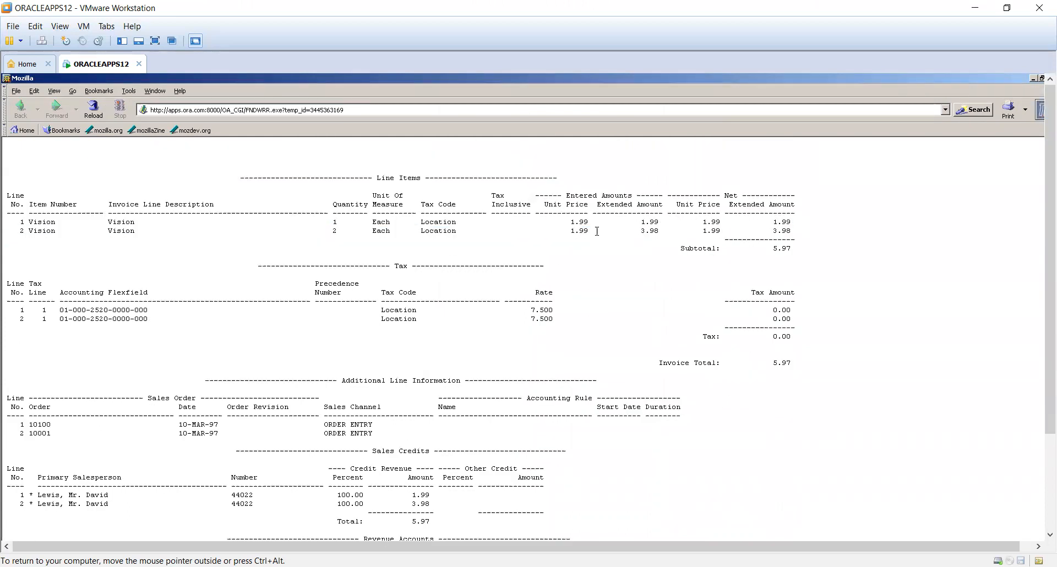
{"action": "scroll", "coordinate": [913, 165], "scroll_direction": "down", "scroll_amount": 20}
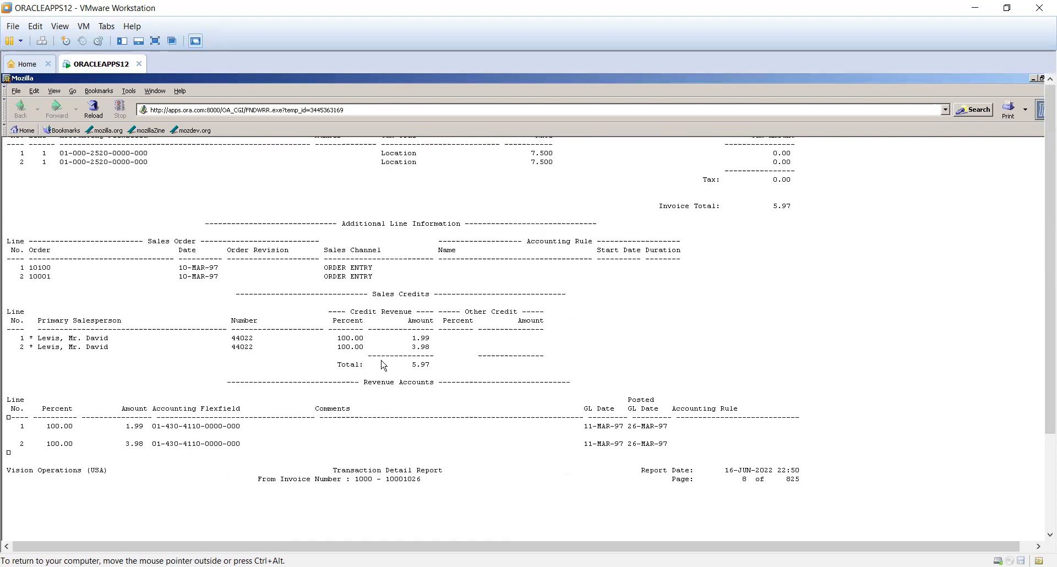
{"action": "left_click", "coordinate": [1041, 79]}
{"action": "left_click", "coordinate": [1012, 79]}
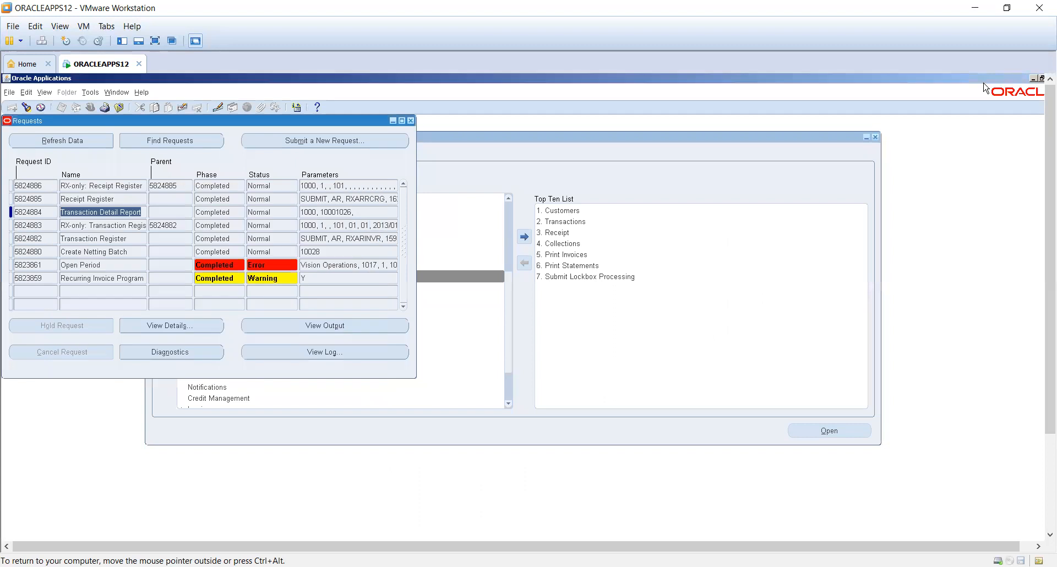
- Open the Customers function from the Top Ten List and close the browser window it launches
{"action": "left_click", "coordinate": [1041, 79]}
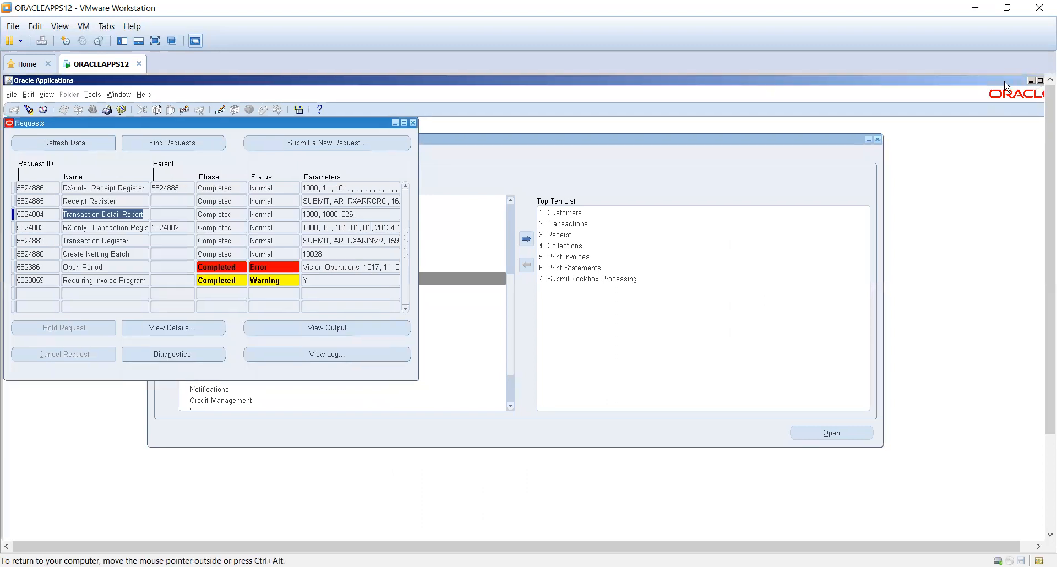
{"action": "key", "text": "ctrl+alt"}
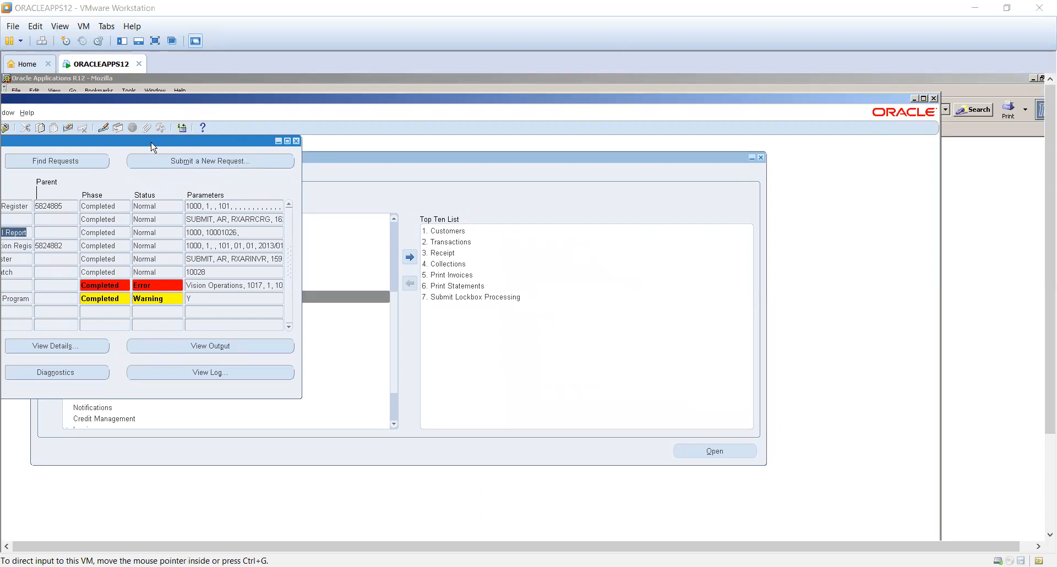
{"action": "left_click", "coordinate": [219, 100]}
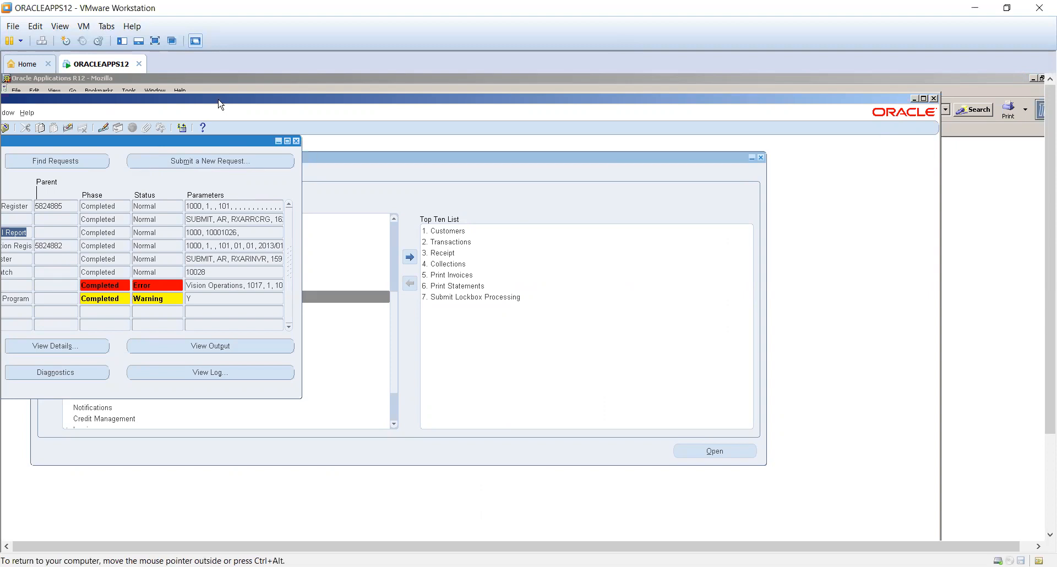
{"action": "double_click", "coordinate": [498, 231]}
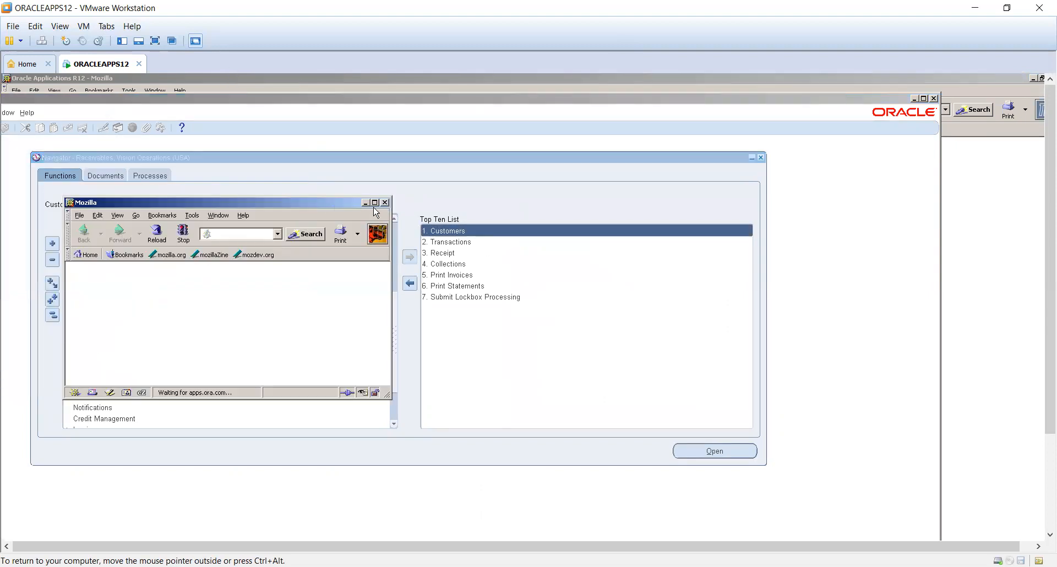
{"action": "left_click", "coordinate": [385, 203]}
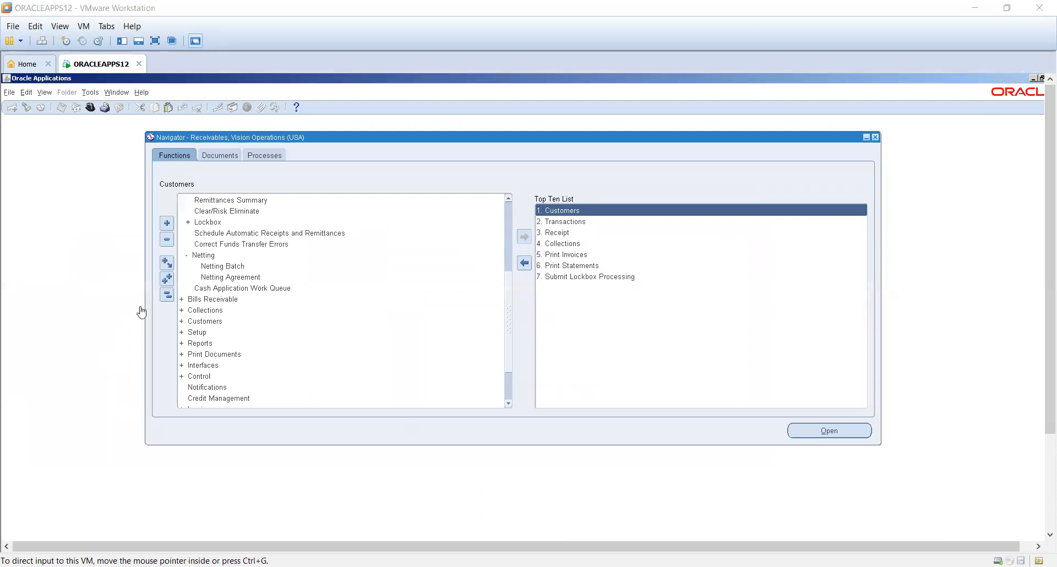
- Collapse the whole navigator tree, and expand the Setup menu and its System submenu
{"action": "left_click", "coordinate": [168, 295]}
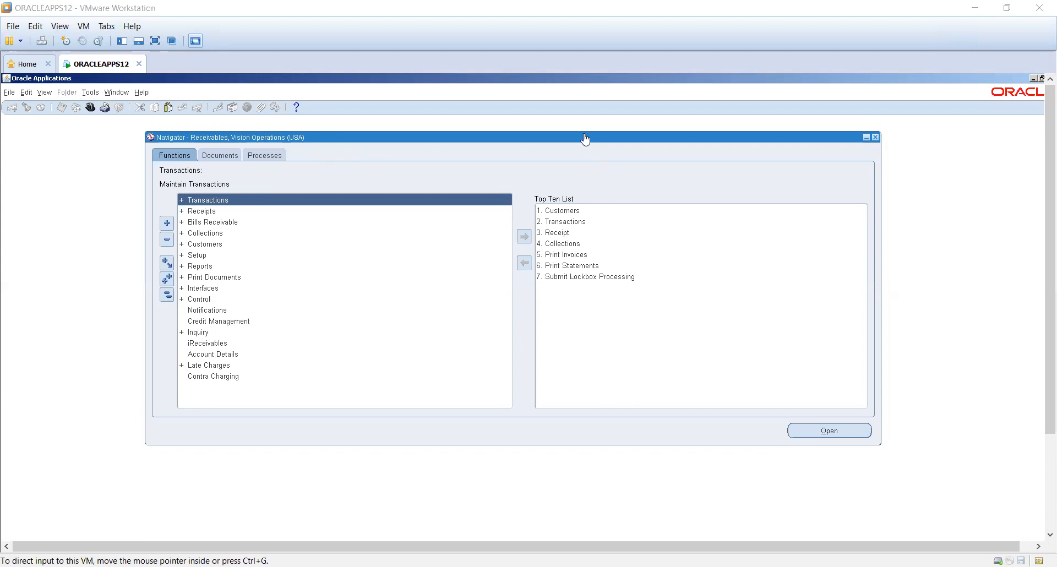
{"action": "left_click", "coordinate": [226, 199]}
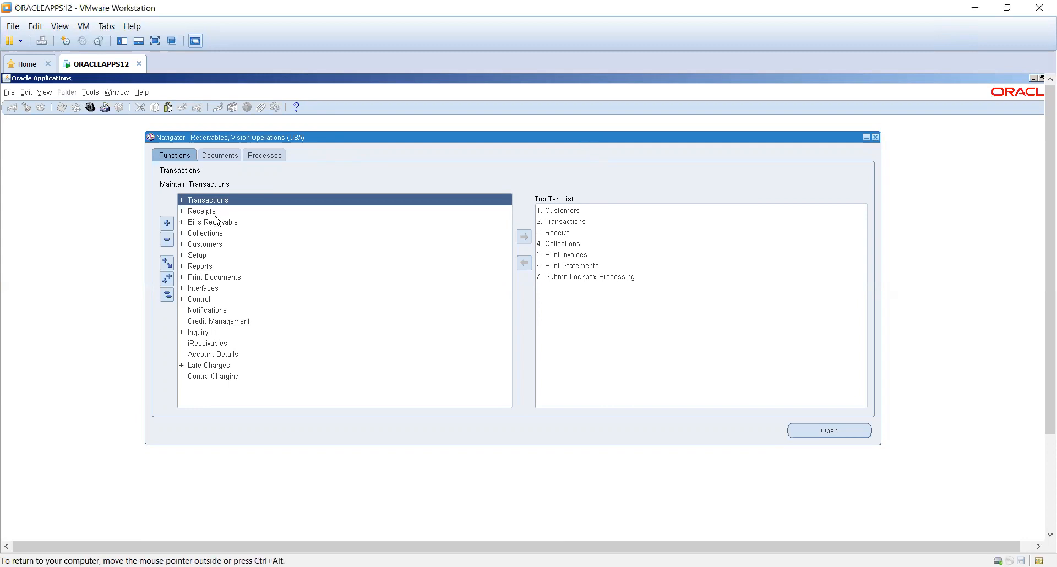
{"action": "double_click", "coordinate": [207, 257]}
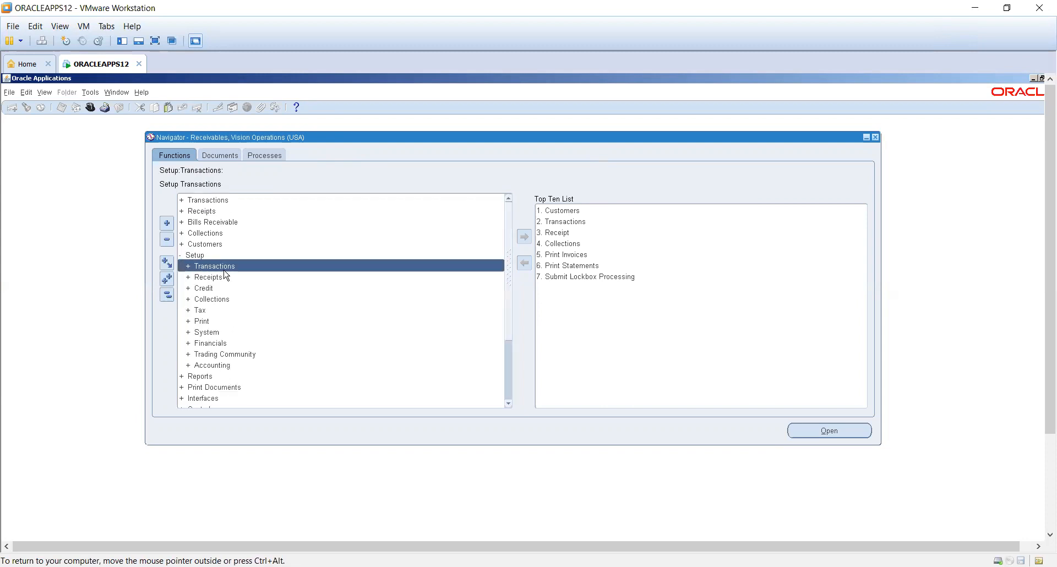
{"action": "left_click", "coordinate": [226, 301]}
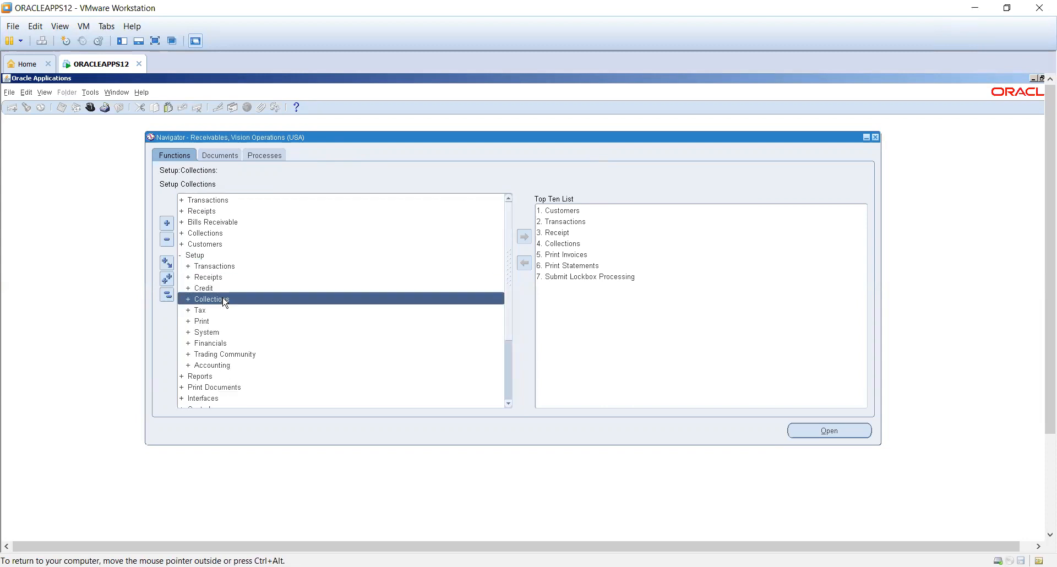
{"action": "left_click", "coordinate": [216, 322]}
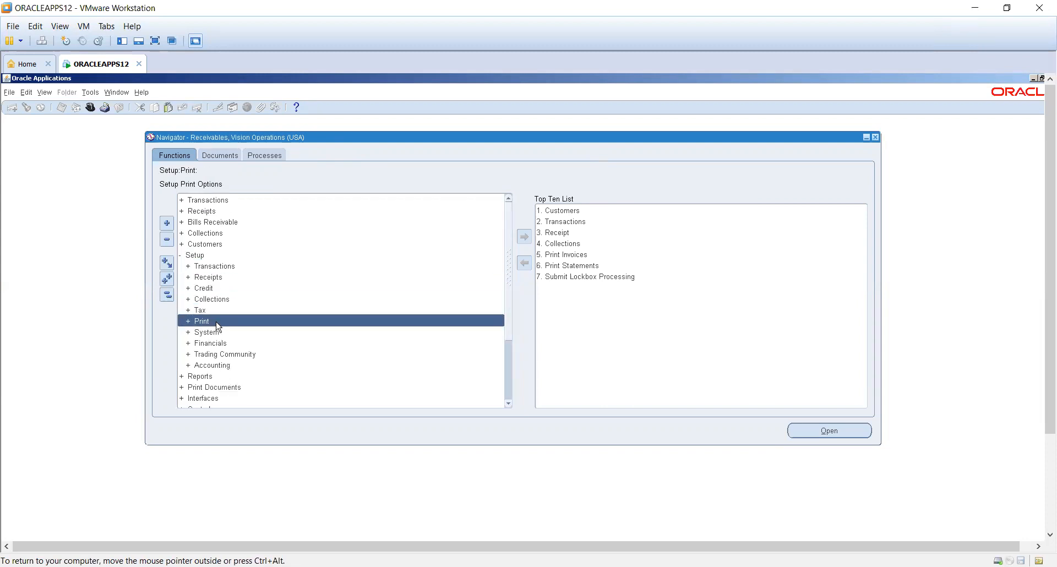
{"action": "left_click", "coordinate": [229, 332]}
{"action": "double_click", "coordinate": [243, 332]}
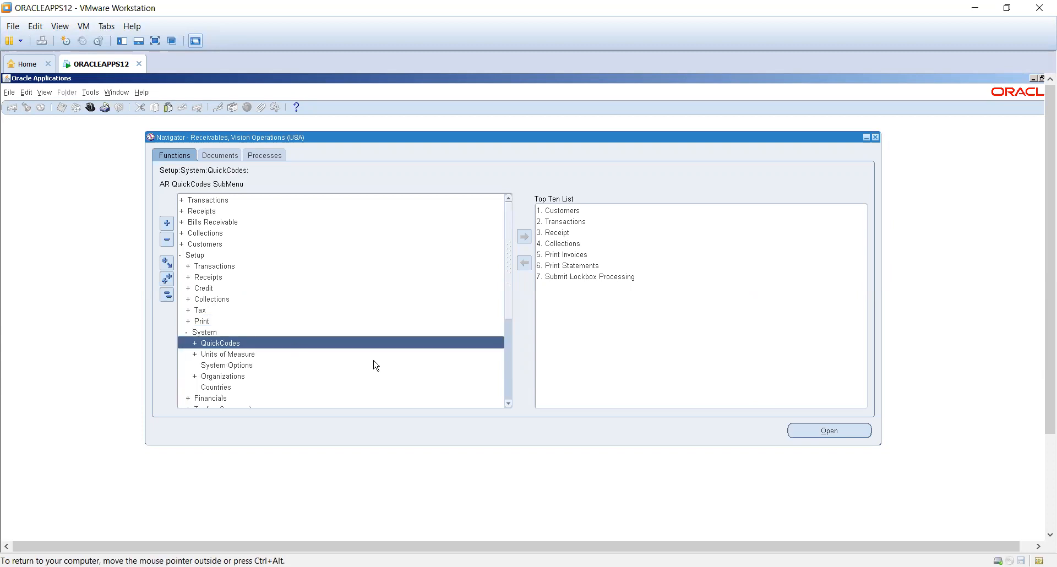
- Look over the System and Financials setup entries in the navigator, expanding Financials and collapsing it again
{"action": "left_click_drag", "start_coordinate": [510, 314], "coordinate": [516, 352]}
{"action": "scroll", "coordinate": [517, 353], "scroll_direction": "down", "scroll_amount": 5}
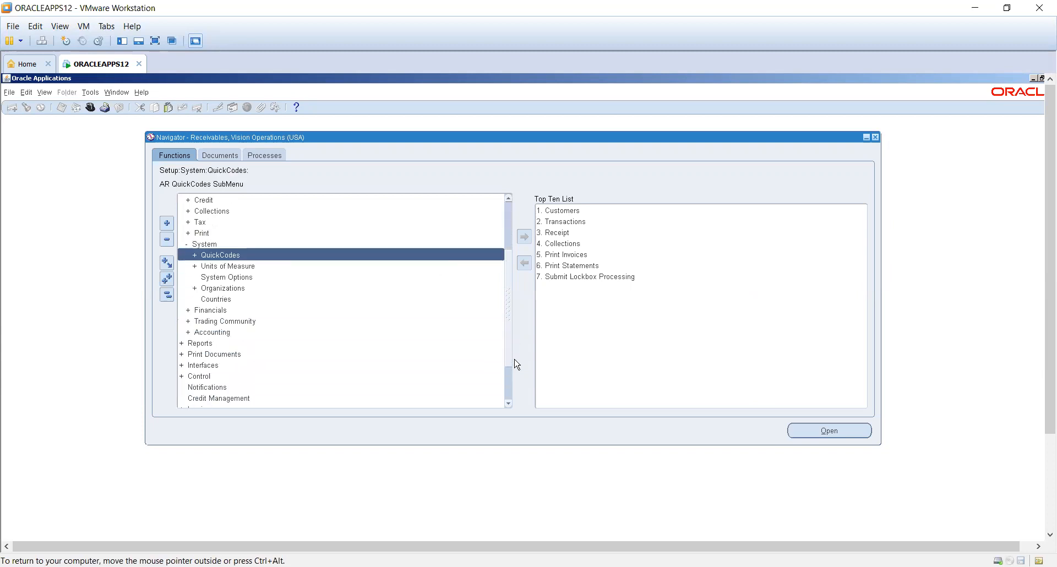
{"action": "left_click", "coordinate": [245, 257]}
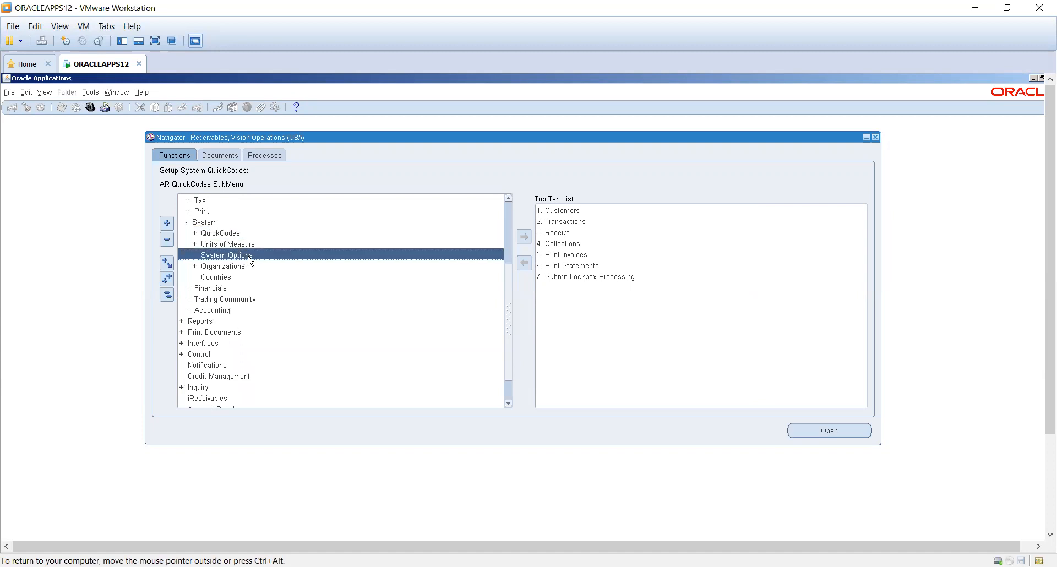
{"action": "left_click", "coordinate": [230, 290]}
{"action": "double_click", "coordinate": [230, 290]}
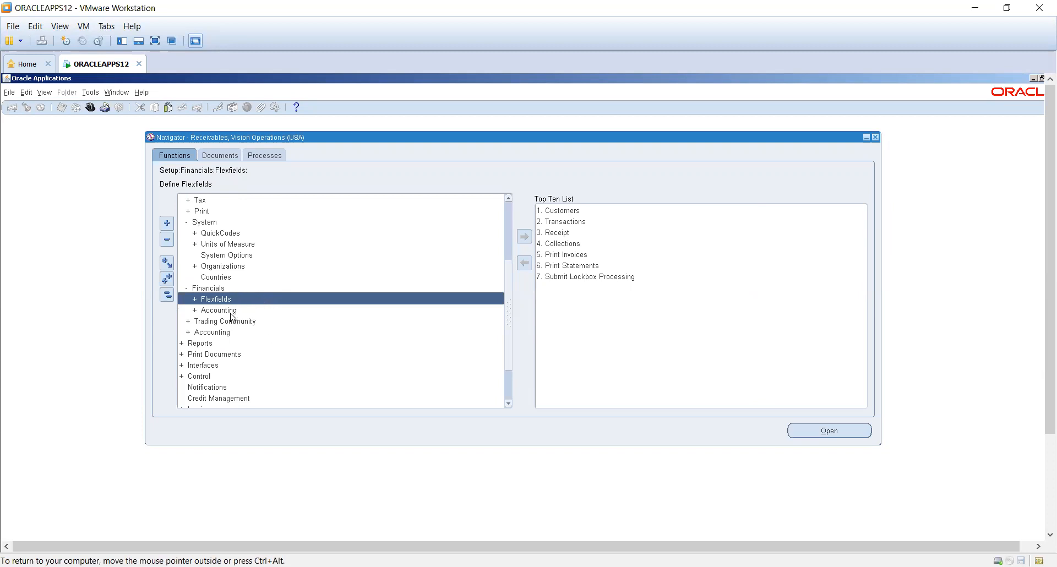
{"action": "double_click", "coordinate": [226, 295]}
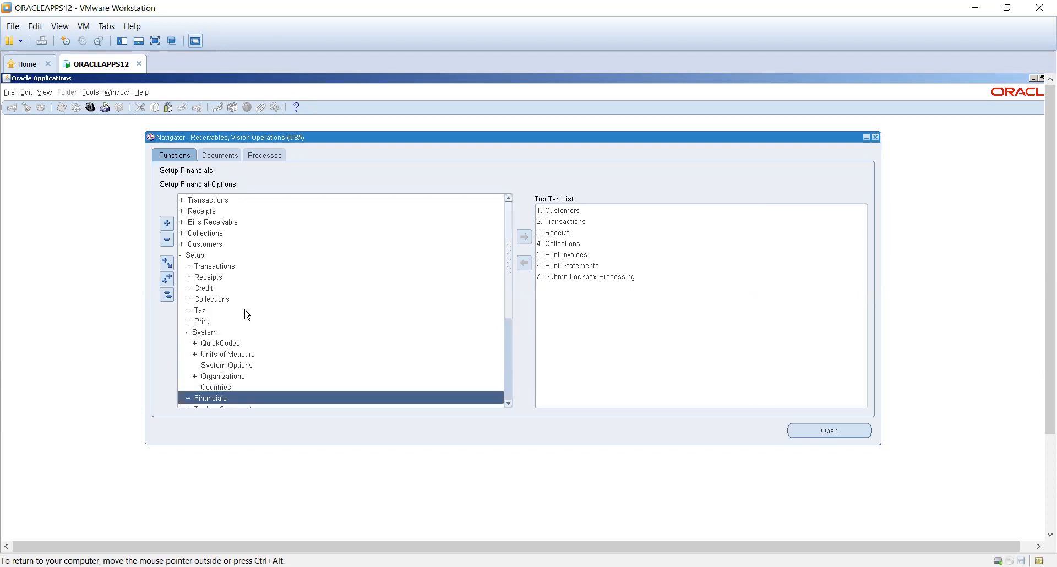
- Open the Collections reports under Reports and choose the Aging - 7 Buckets Report from the report list
{"action": "scroll", "coordinate": [244, 311], "scroll_direction": "down", "scroll_amount": 4}
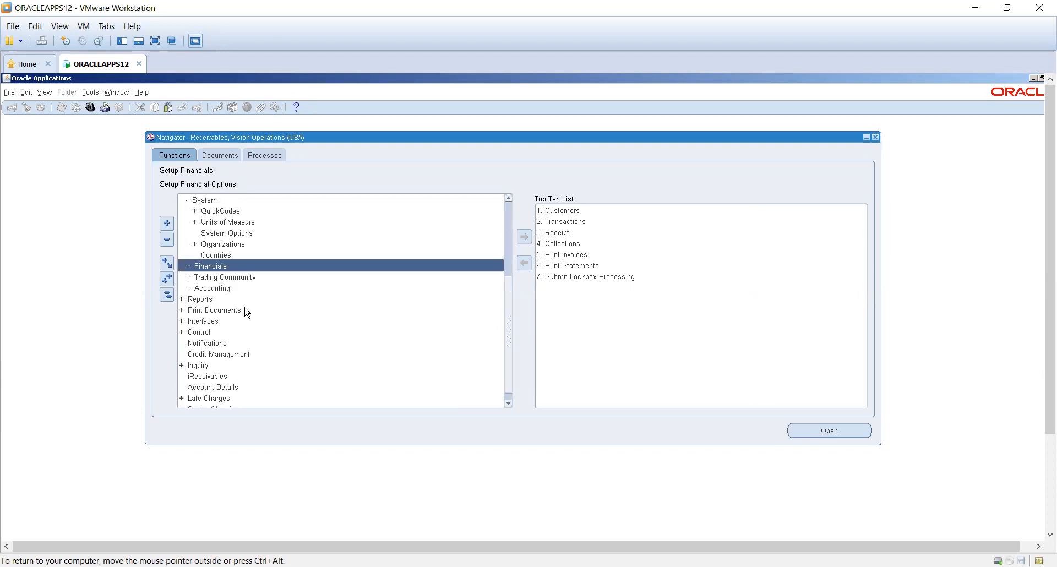
{"action": "double_click", "coordinate": [218, 299]}
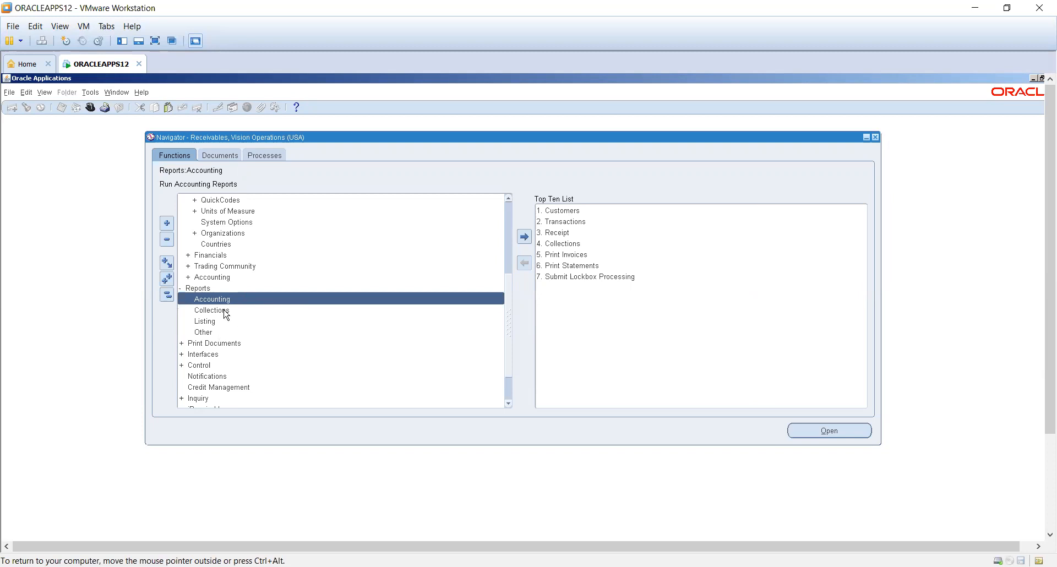
{"action": "left_click", "coordinate": [225, 311]}
{"action": "left_click", "coordinate": [194, 304]}
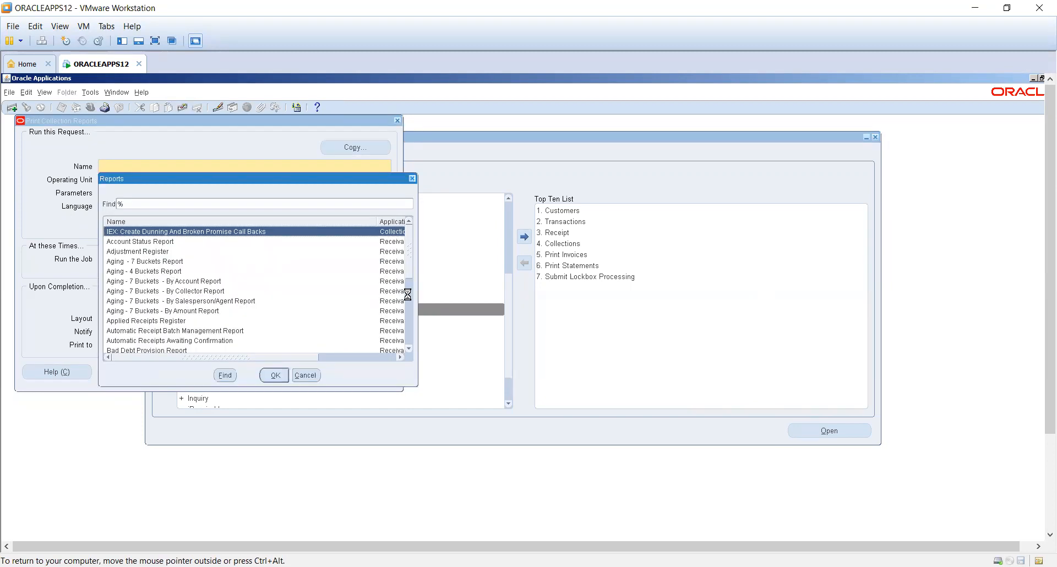
{"action": "left_click", "coordinate": [413, 272]}
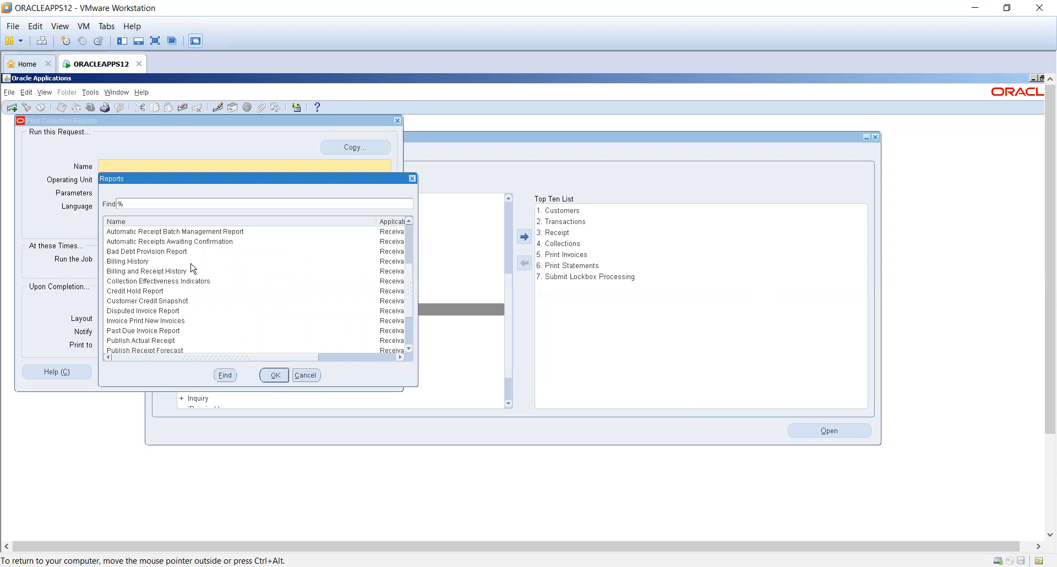
{"action": "scroll", "coordinate": [354, 269], "scroll_direction": "up", "scroll_amount": 4}
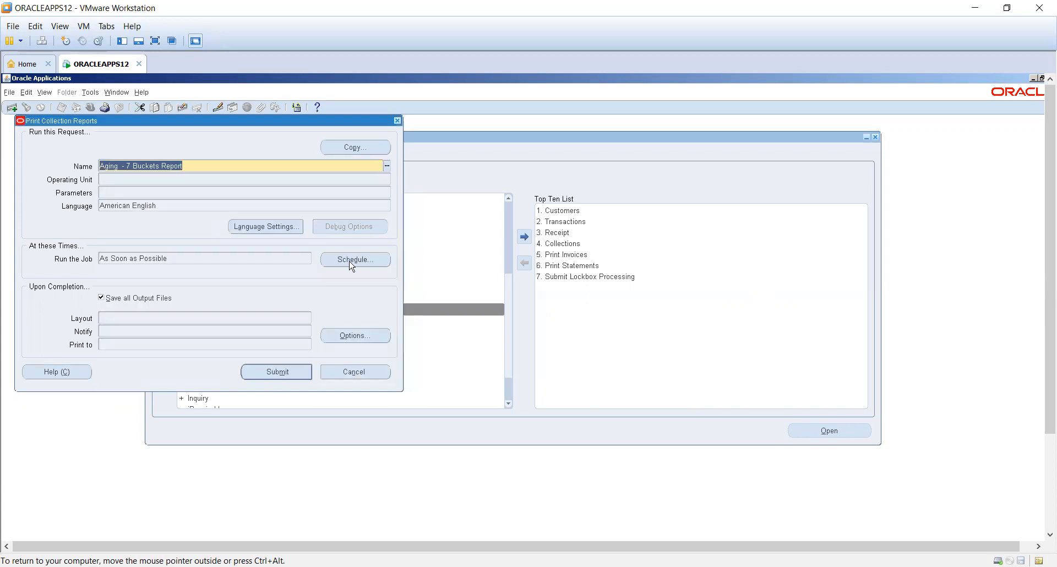
{"action": "left_click", "coordinate": [539, 289]}
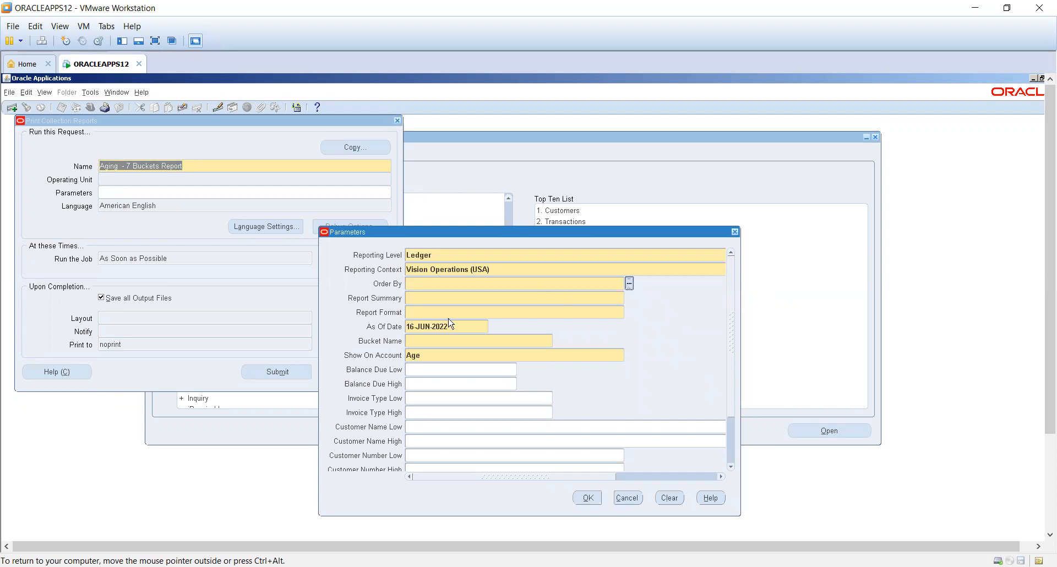
- Try to order the aging report by Customer, and cancel its parameters
{"action": "key", "text": "ctrl+l"}
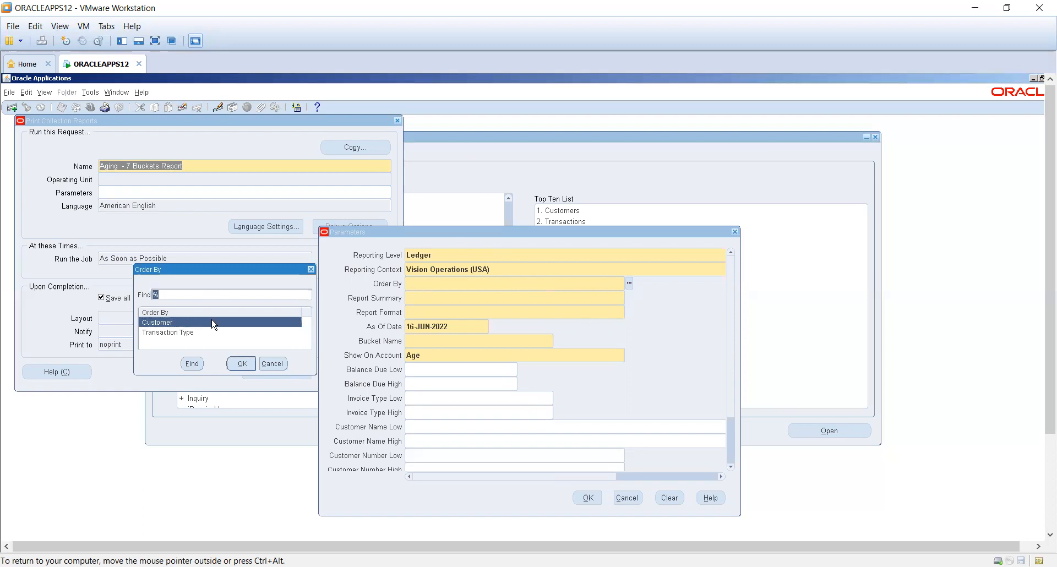
{"action": "left_click", "coordinate": [244, 364]}
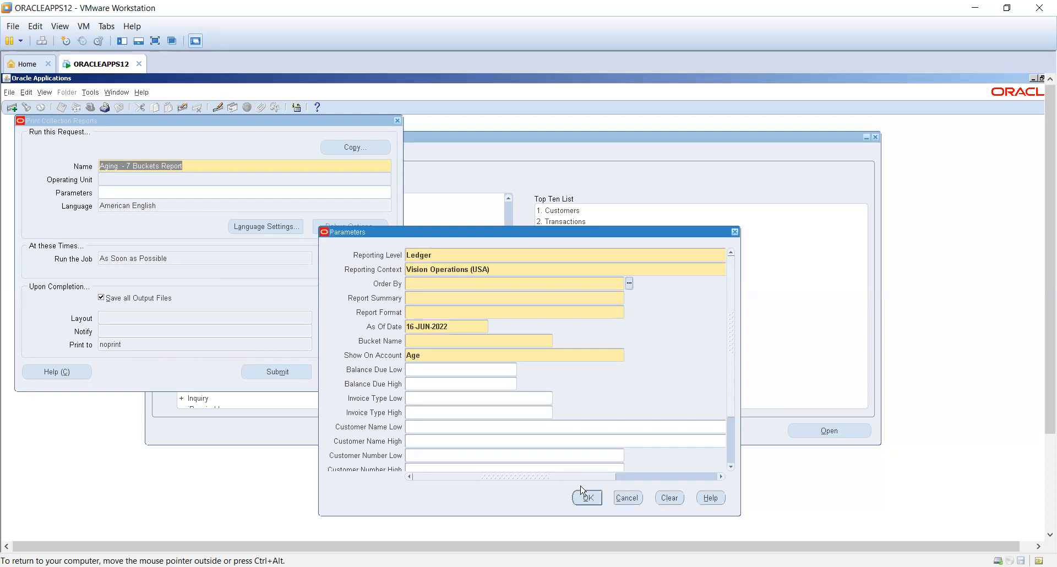
{"action": "left_click", "coordinate": [627, 497]}
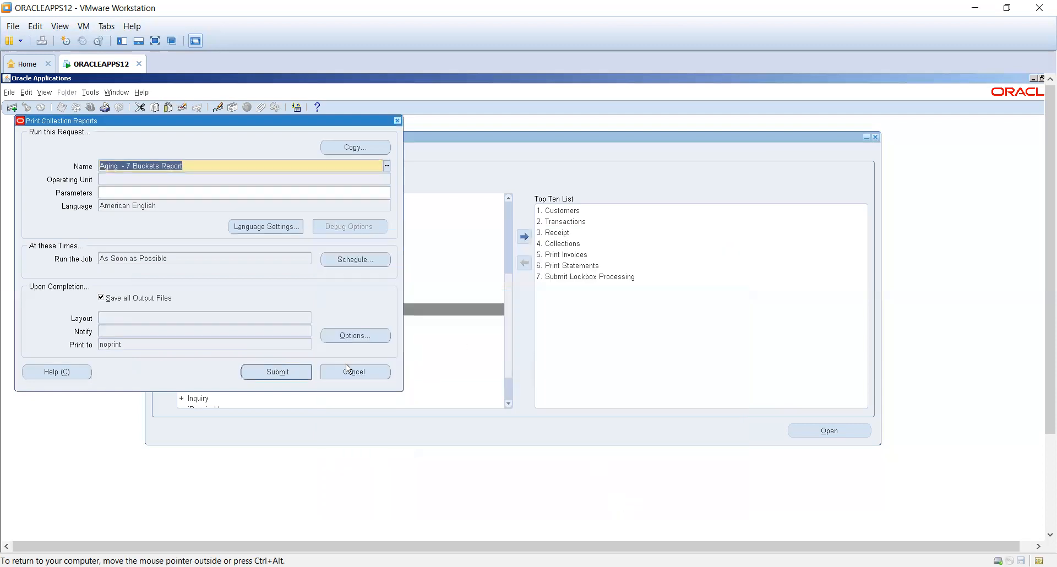
- Browse the list of available collection reports for the request and cancel the list
{"action": "left_click", "coordinate": [387, 166]}
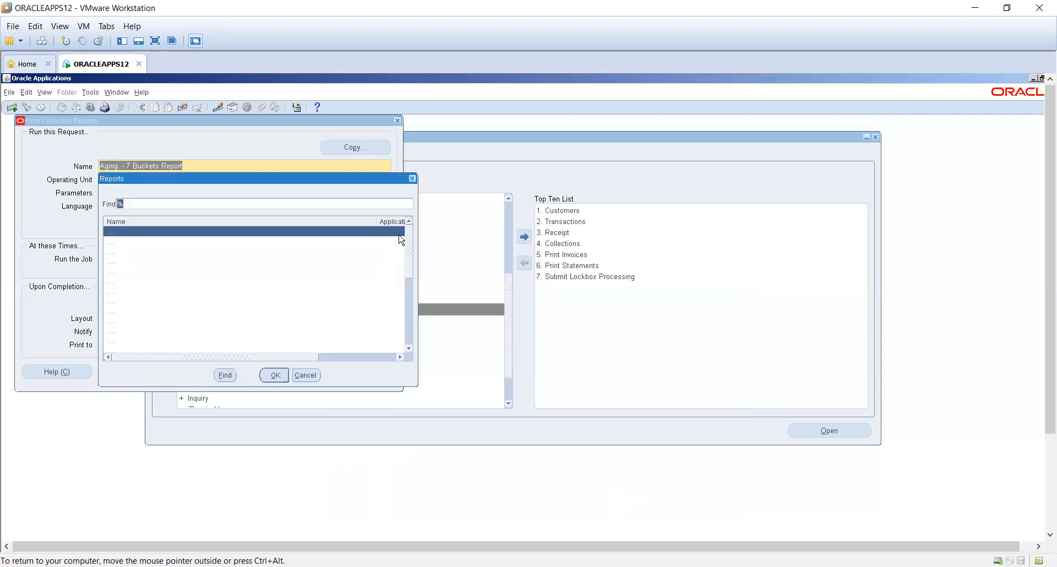
{"action": "left_click_drag", "start_coordinate": [409, 249], "coordinate": [403, 337]}
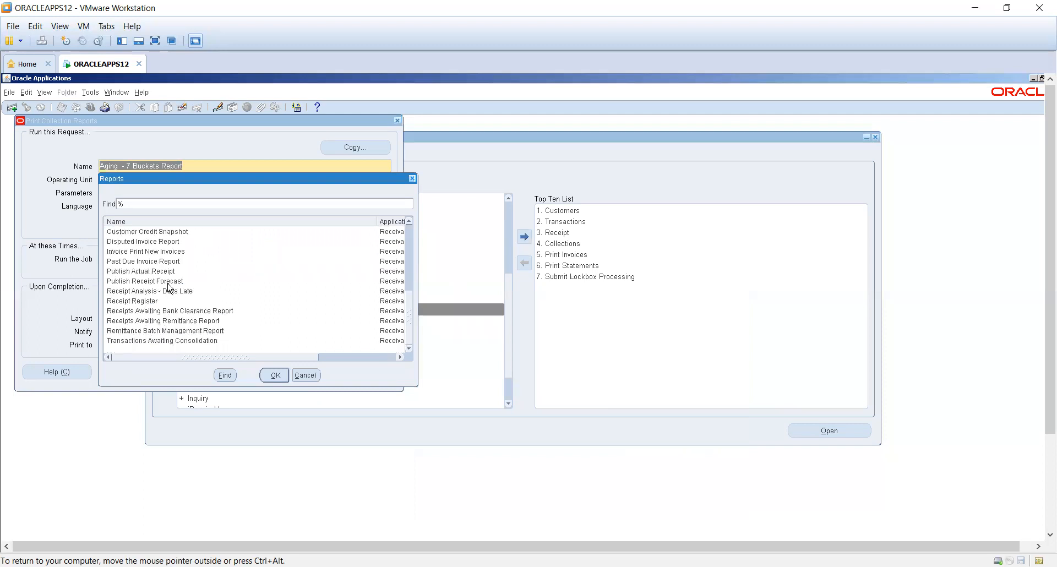
{"action": "left_click", "coordinate": [410, 223]}
{"action": "left_click", "coordinate": [409, 222]}
{"action": "left_click", "coordinate": [410, 222]}
{"action": "left_click", "coordinate": [409, 222]}
{"action": "left_click", "coordinate": [409, 222]}
{"action": "left_click", "coordinate": [409, 222]}
{"action": "left_click", "coordinate": [409, 223]}
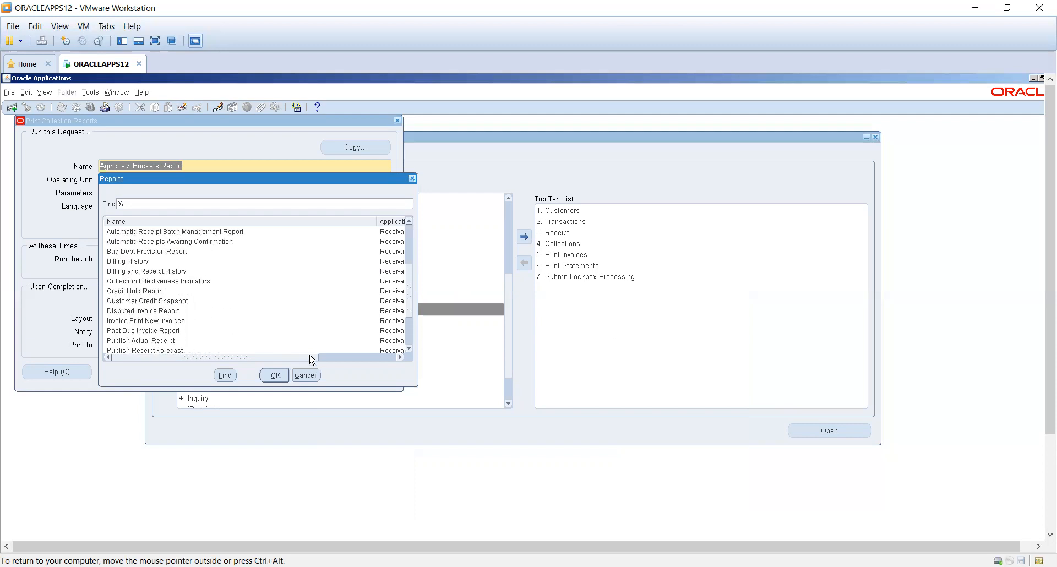
{"action": "left_click", "coordinate": [306, 376]}
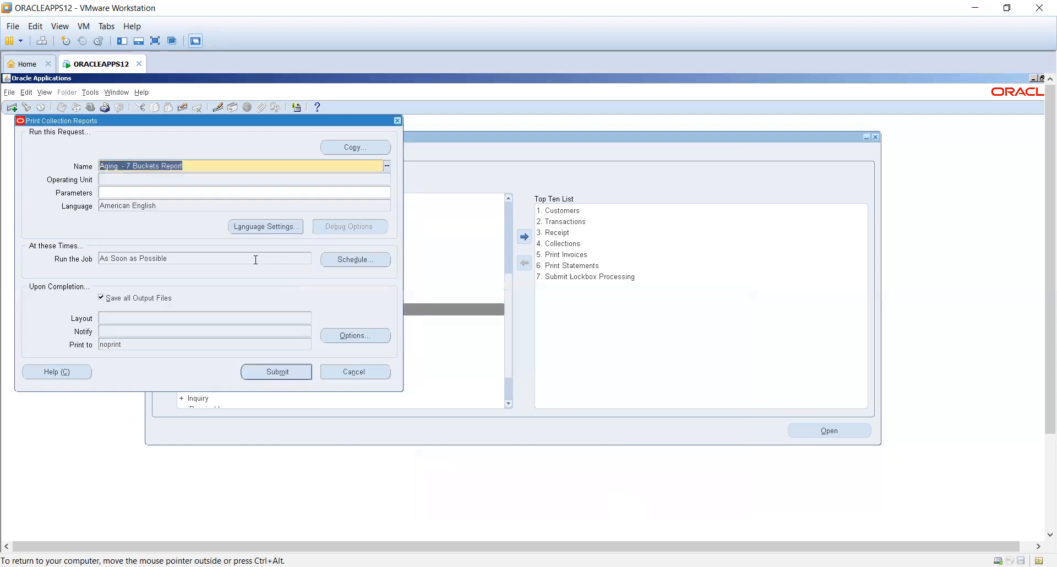
- Replace the request's report with Transactions Awaiting Consolidation and bring up its parameters
{"action": "left_click", "coordinate": [225, 163]}
{"action": "key", "text": "BackSpace"}
{"action": "key", "text": "BackSpace"}
{"action": "key", "text": "BackSpace"}
{"action": "key", "text": "BackSpace"}
{"action": "key", "text": "BackSpace"}
{"action": "key", "text": "BackSpace"}
{"action": "key", "text": "BackSpace"}
{"action": "key", "text": "BackSpace"}
{"action": "key", "text": "BackSpace"}
{"action": "key", "text": "BackSpace"}
{"action": "key", "text": "BackSpace"}
{"action": "key", "text": "BackSpace"}
{"action": "key", "text": "BackSpace"}
{"action": "key", "text": "BackSpace"}
{"action": "key", "text": "BackSpace"}
{"action": "key", "text": "BackSpace"}
{"action": "key", "text": "BackSpace"}
{"action": "key", "text": "BackSpace"}
{"action": "key", "text": "BackSpace"}
{"action": "key", "text": "BackSpace"}
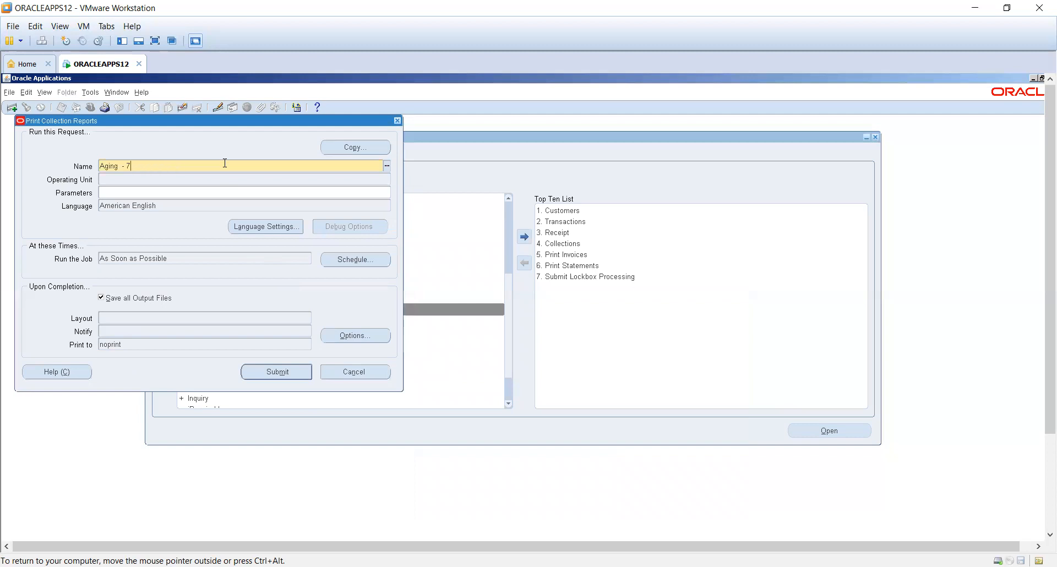
{"action": "type", "text": "Tr"}
{"action": "key", "text": "Tab"}
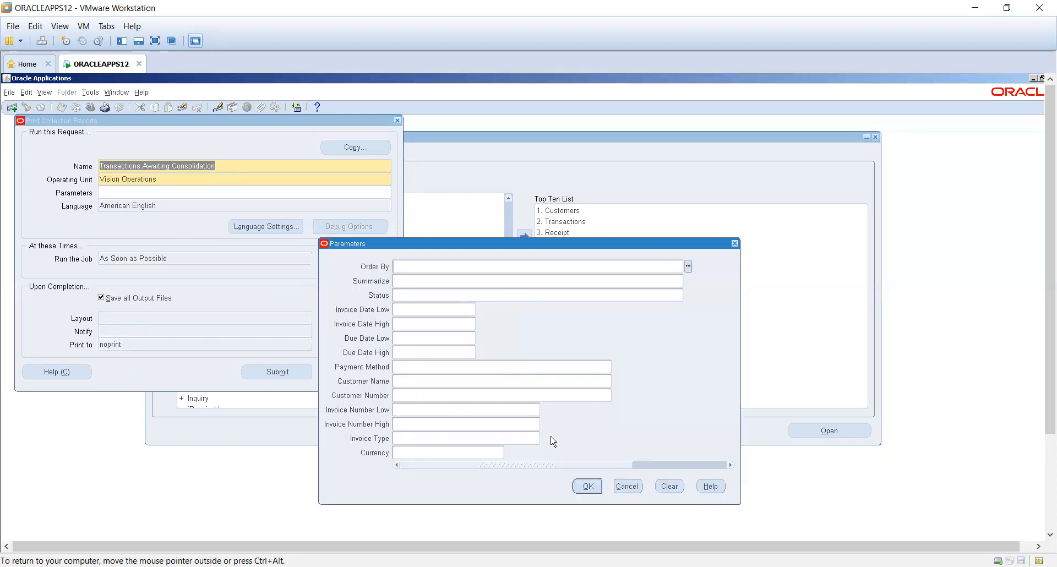
- Cancel the Transactions Awaiting Consolidation parameters and close the collection report request
{"action": "left_click", "coordinate": [627, 486]}
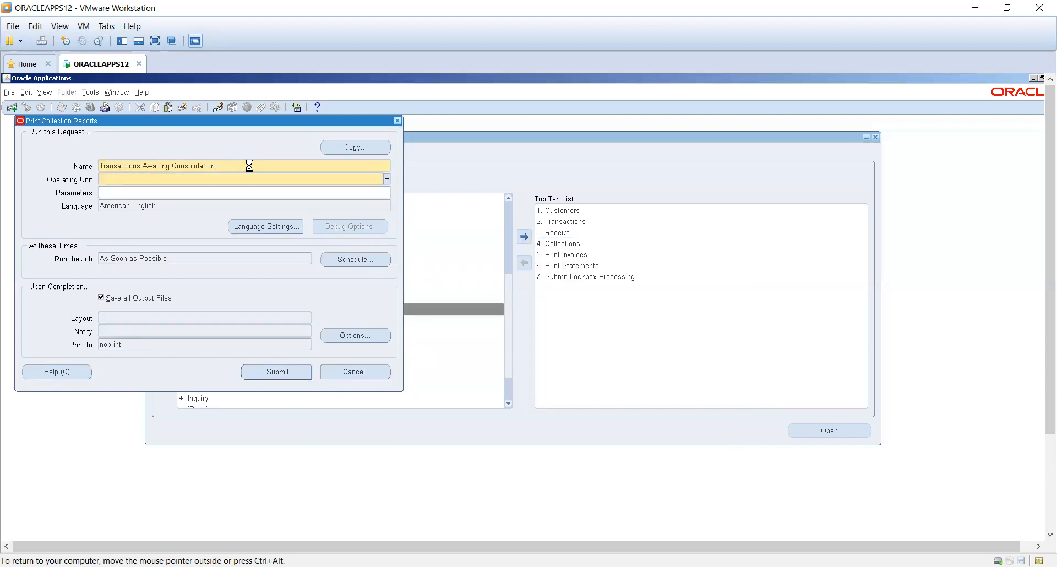
{"action": "left_click", "coordinate": [249, 165]}
{"action": "key", "text": "BackSpace"}
{"action": "type", "text": "%"}
{"action": "key", "text": "Tab"}
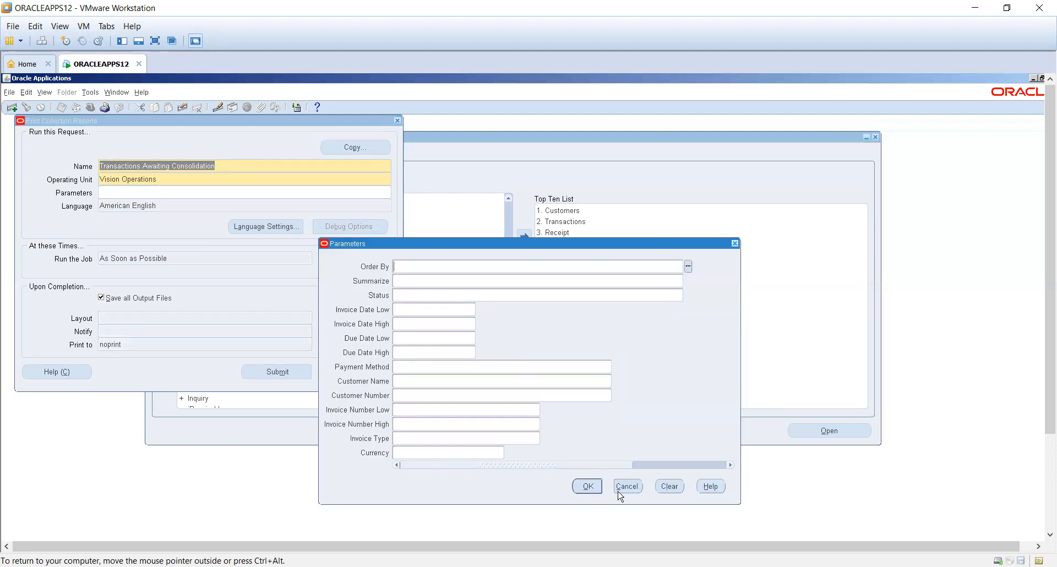
{"action": "left_click", "coordinate": [625, 486]}
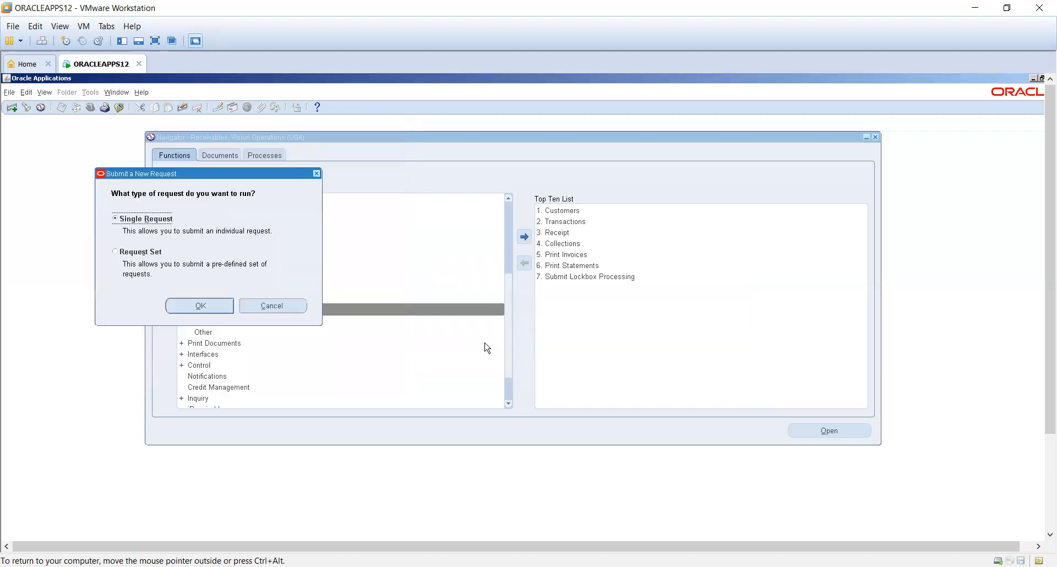
{"action": "left_click", "coordinate": [289, 307]}
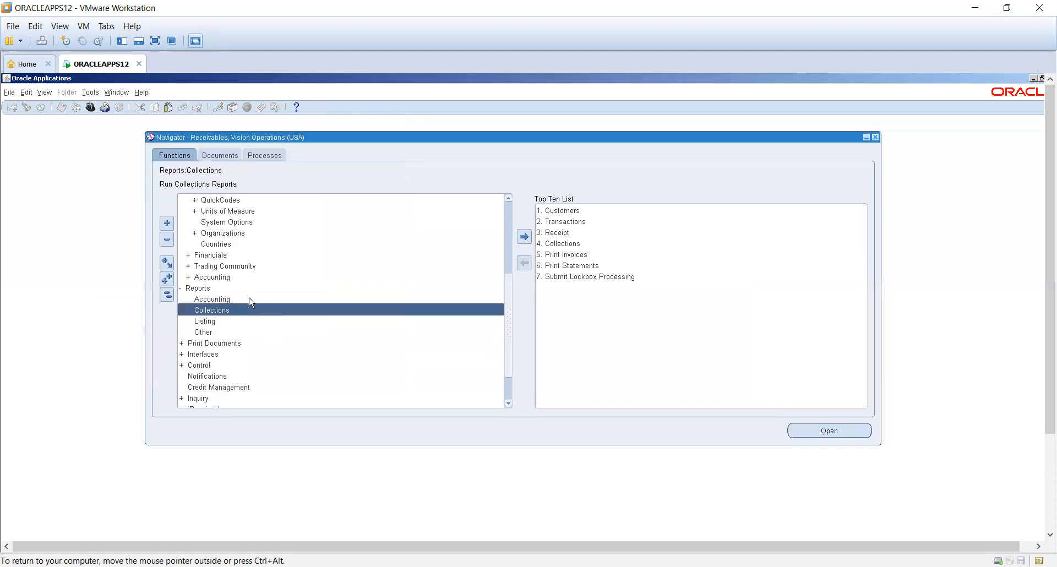
- Start an accounting report request for the Transaction Register and cancel its parameters
{"action": "left_click", "coordinate": [249, 298]}
{"action": "left_click", "coordinate": [214, 306]}
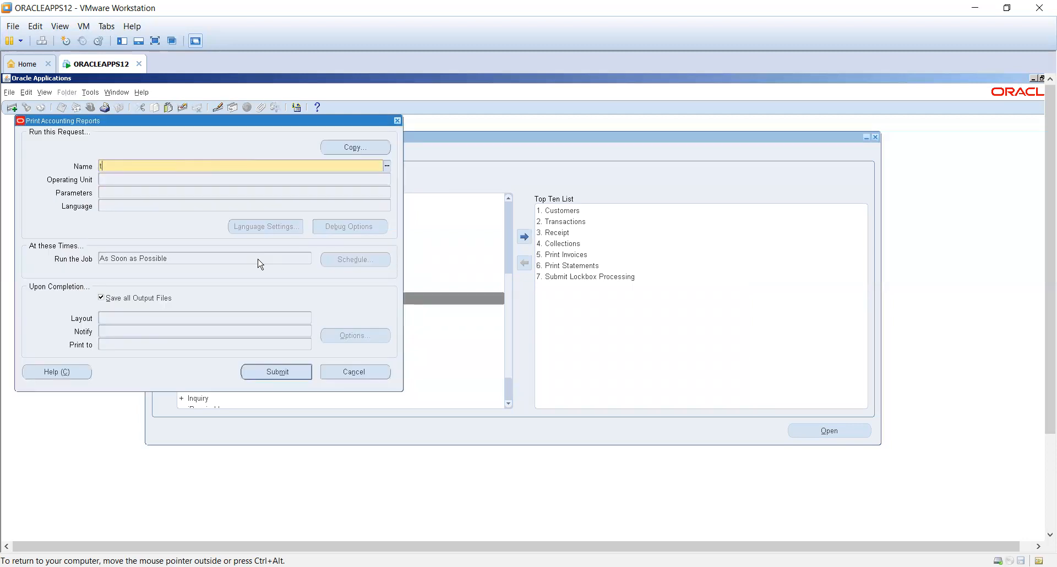
{"action": "type", "text": "t"}
{"action": "key", "text": "Tab"}
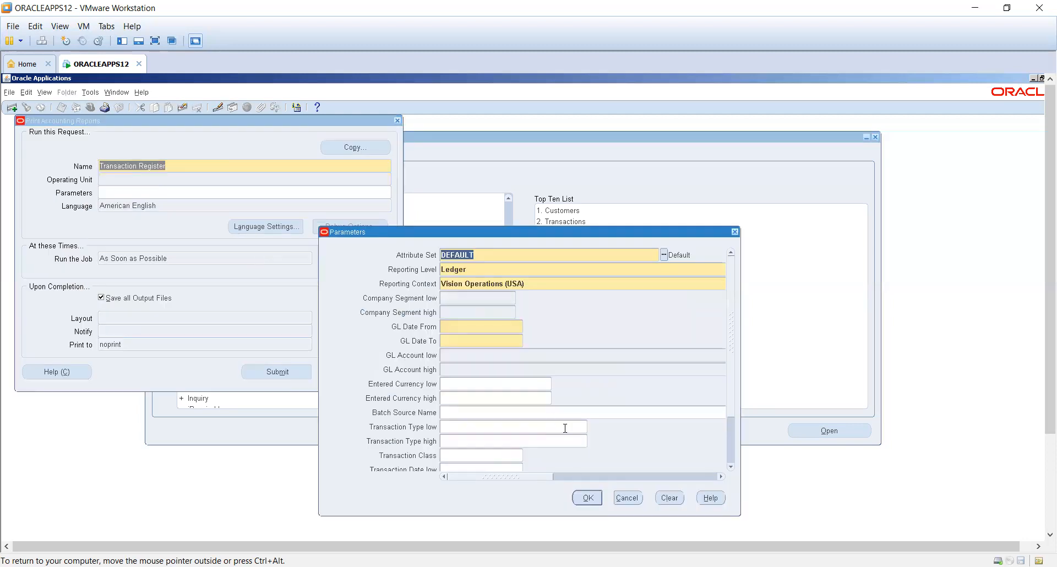
{"action": "left_click", "coordinate": [636, 498]}
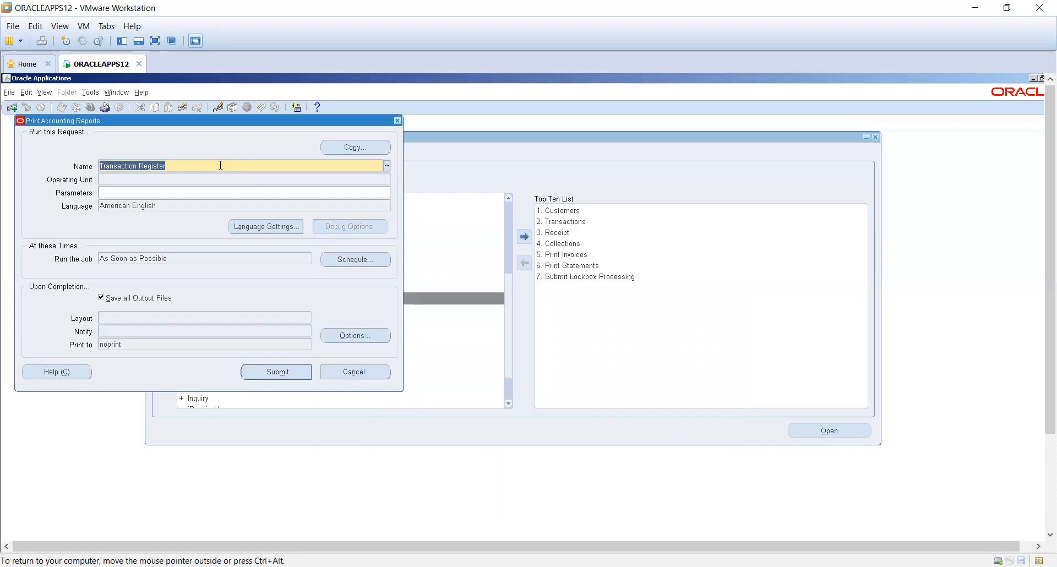
- Look up "Transaction de" among the accounting reports, browse the list of available reports, and cancel it
{"action": "left_click", "coordinate": [220, 165]}
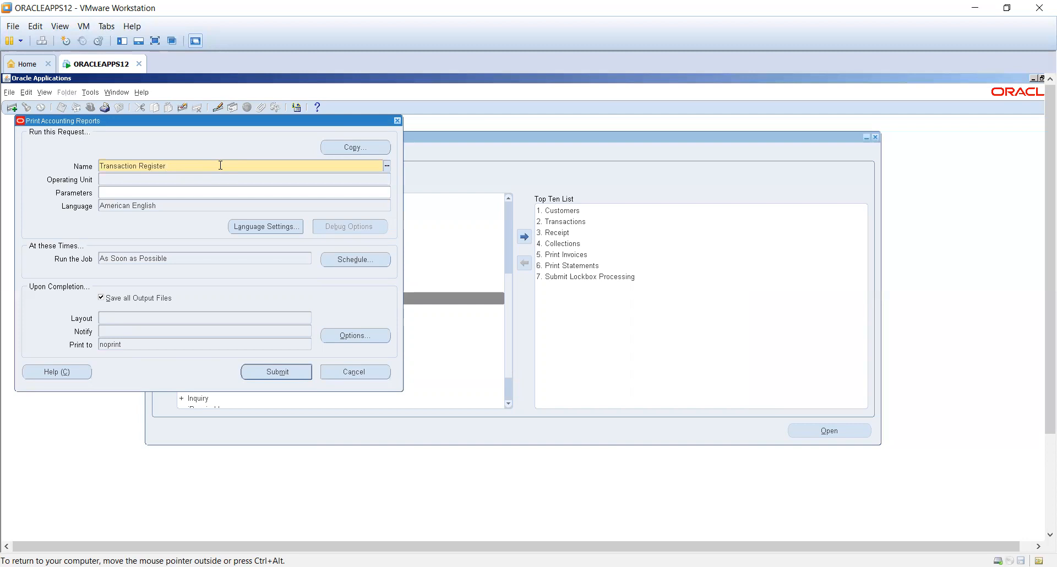
{"action": "left_click", "coordinate": [387, 168]}
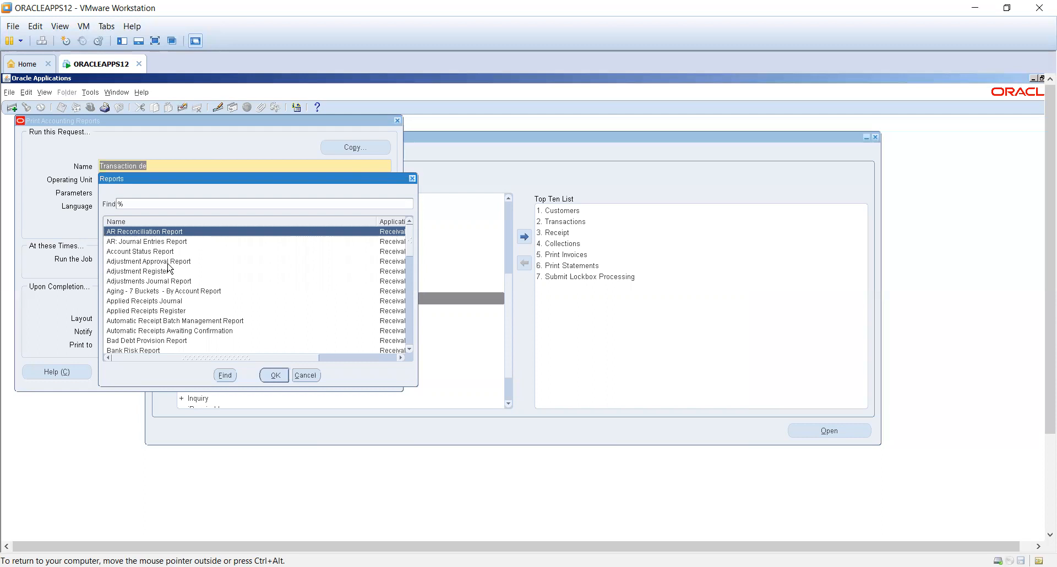
{"action": "scroll", "coordinate": [173, 314], "scroll_direction": "down", "scroll_amount": 2}
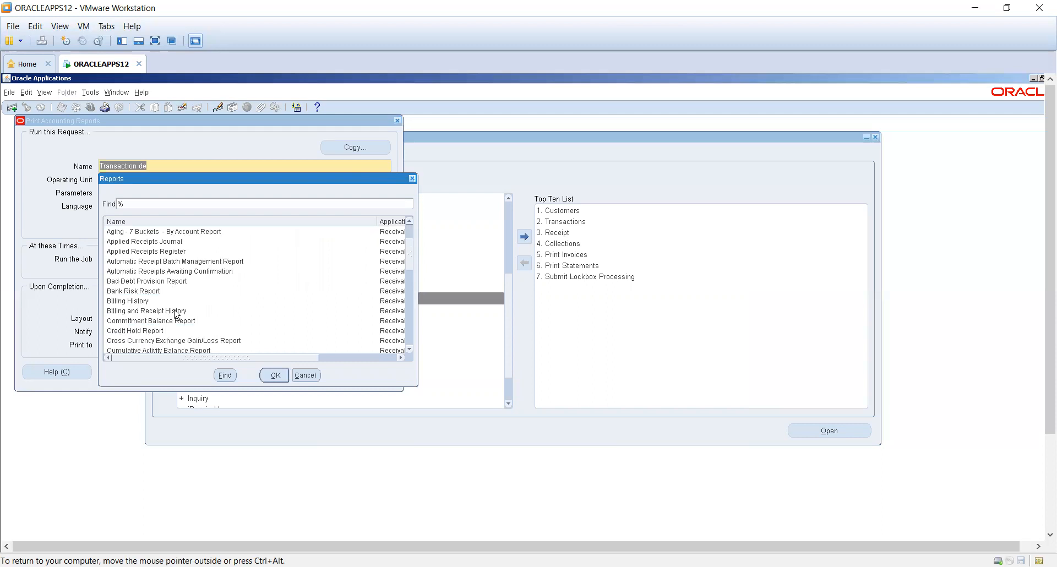
{"action": "scroll", "coordinate": [174, 314], "scroll_direction": "up", "scroll_amount": 2}
{"action": "left_click", "coordinate": [305, 375]}
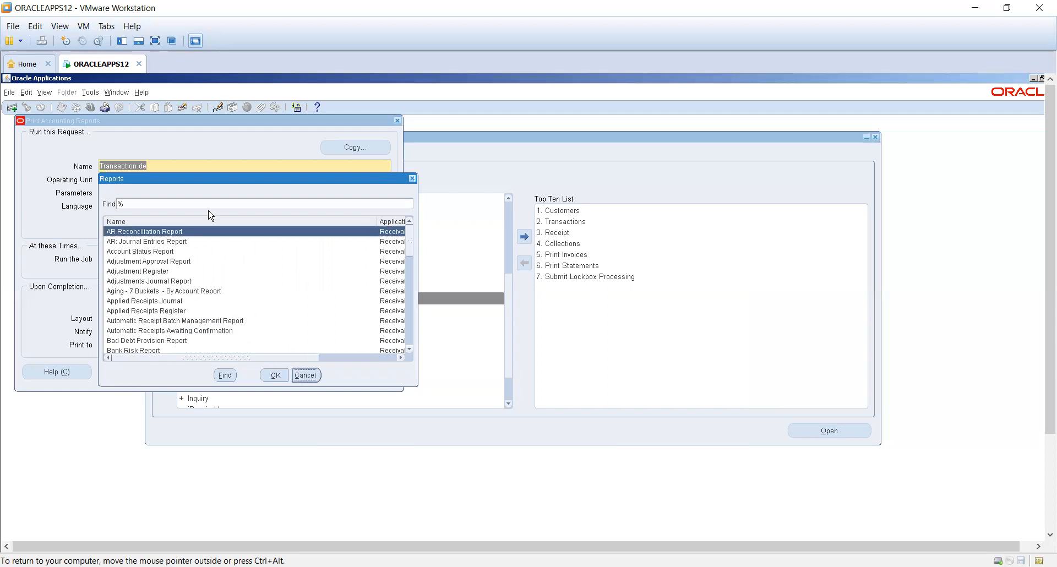
{"action": "left_click", "coordinate": [180, 165]}
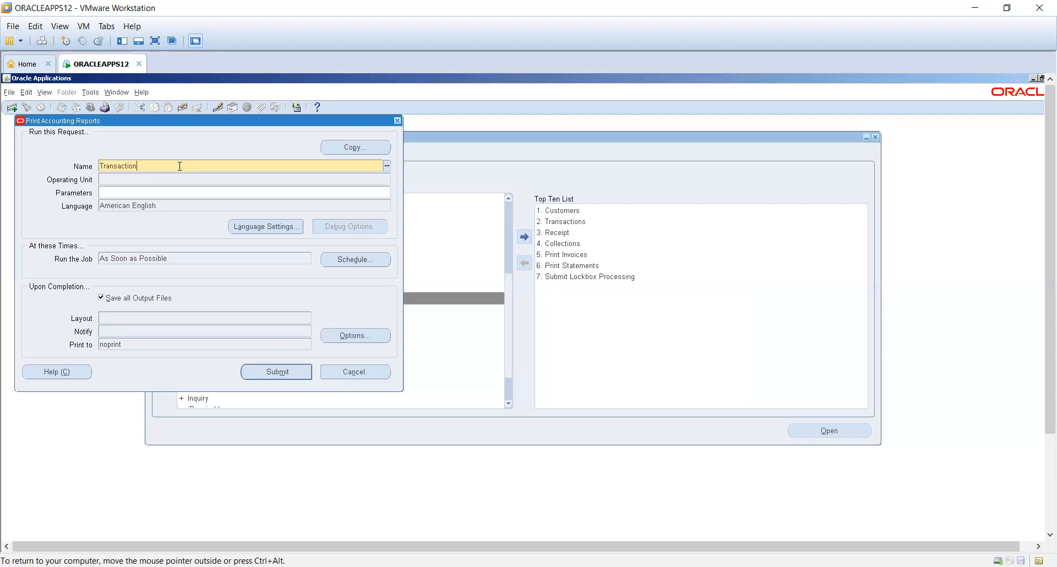
- Review the parameters available for the Transaction Register report and cancel them
{"action": "key", "text": "Tab"}
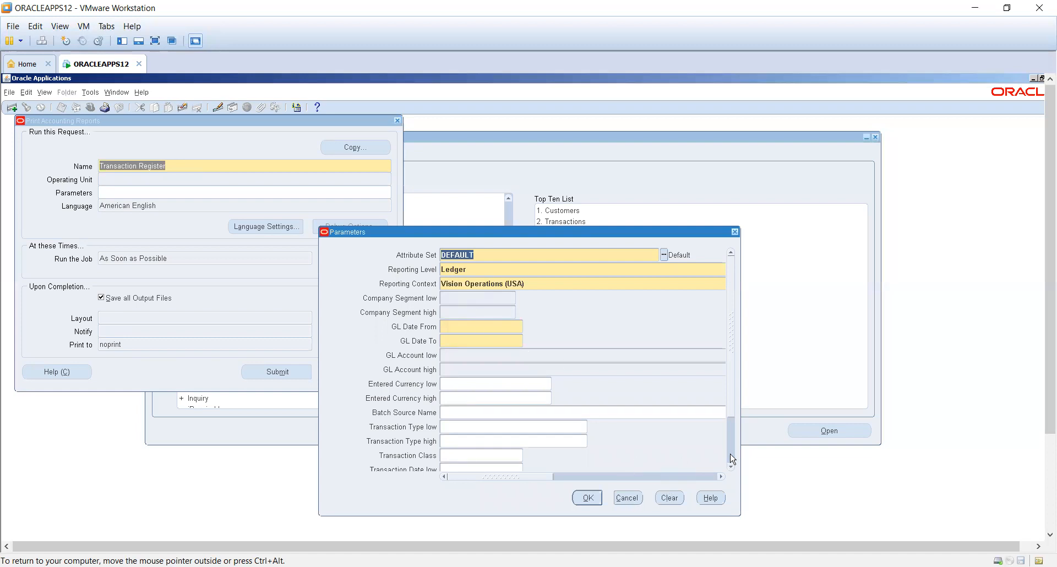
{"action": "scroll", "coordinate": [731, 458], "scroll_direction": "down", "scroll_amount": 2}
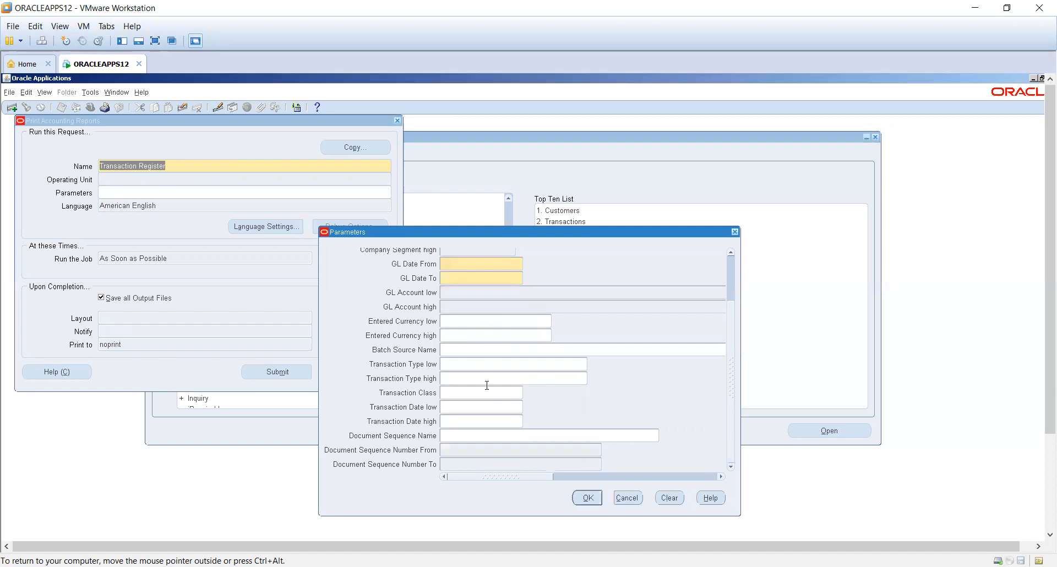
{"action": "left_click", "coordinate": [623, 497]}
- Move the request window aside and replace its report with Aging - 7 Buckets - By Account Report
{"action": "left_click_drag", "start_coordinate": [344, 119], "coordinate": [602, 122]}
{"action": "type", "text": "agin"}
{"action": "key", "text": "Tab"}
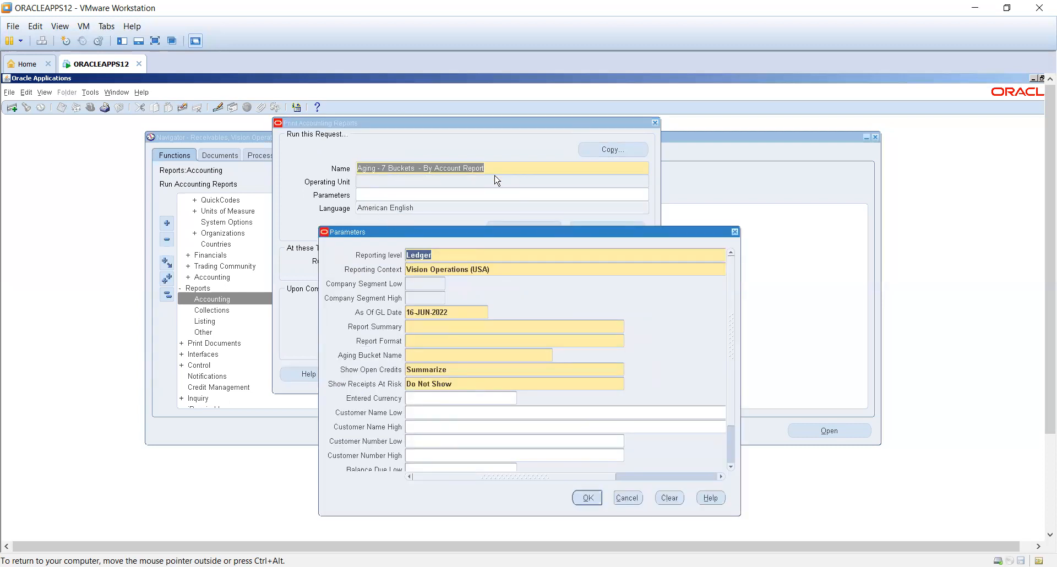
- Set both the low and high company segments of the aging report to 01
{"action": "left_click", "coordinate": [432, 281]}
{"action": "key", "text": "Return"}
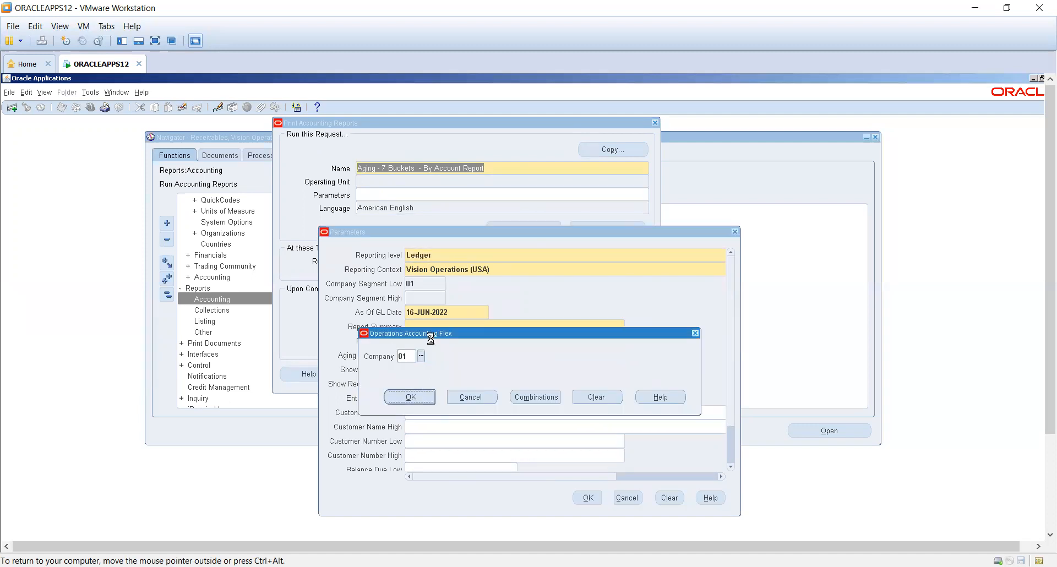
{"action": "key", "text": "Return"}
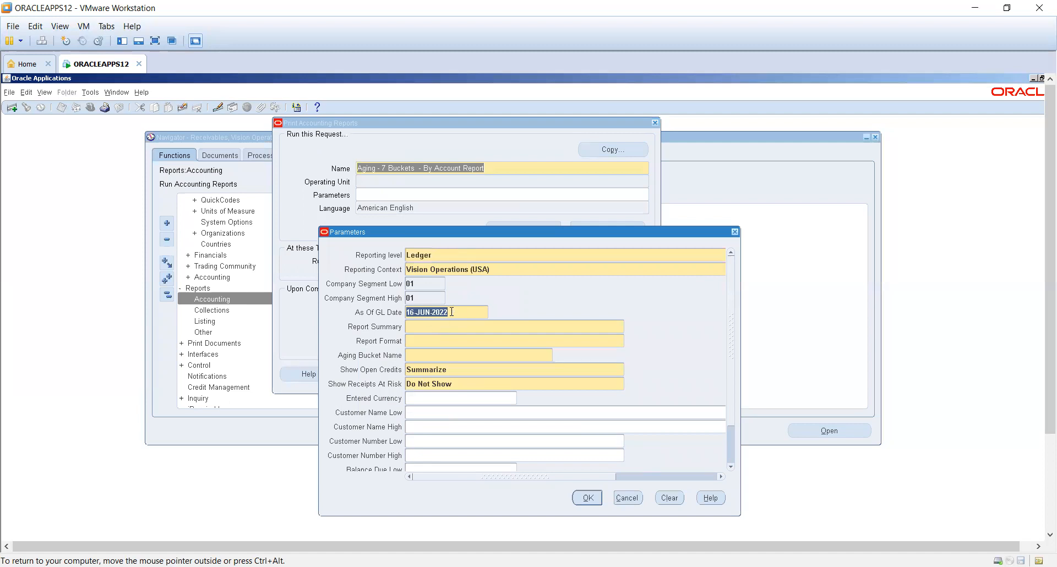
- Set the aging report's summary to Customer Summary, its format to Detailed, and its aging bucket to Collections
{"action": "left_click", "coordinate": [448, 328]}
{"action": "left_click", "coordinate": [629, 326]}
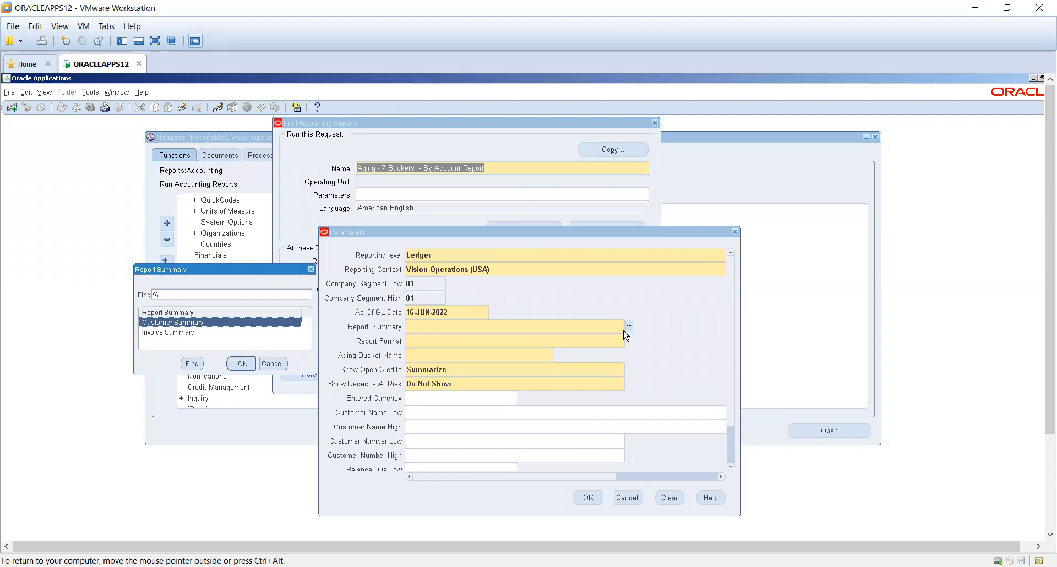
{"action": "double_click", "coordinate": [201, 323]}
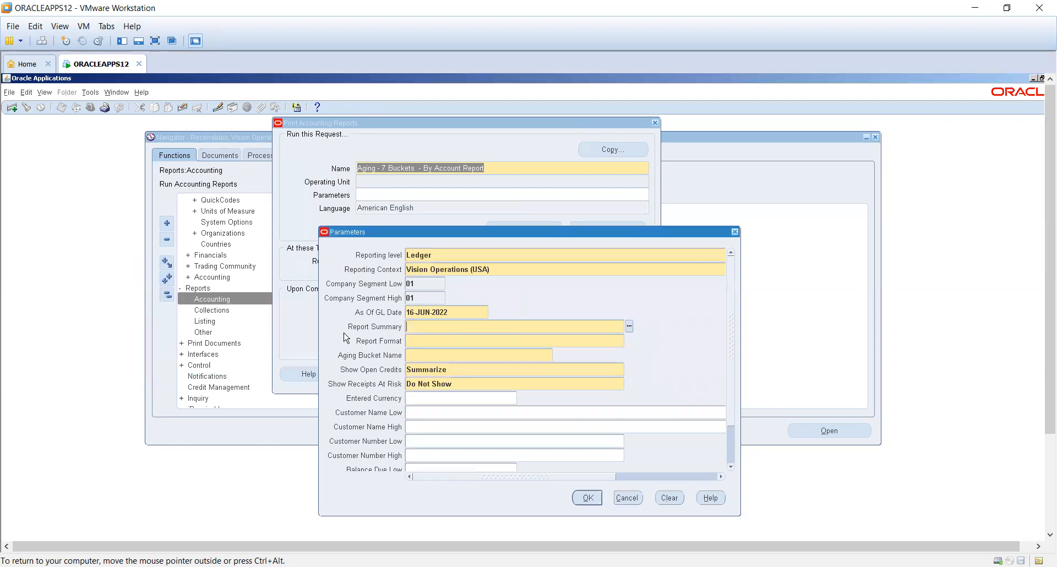
{"action": "left_click", "coordinate": [630, 341]}
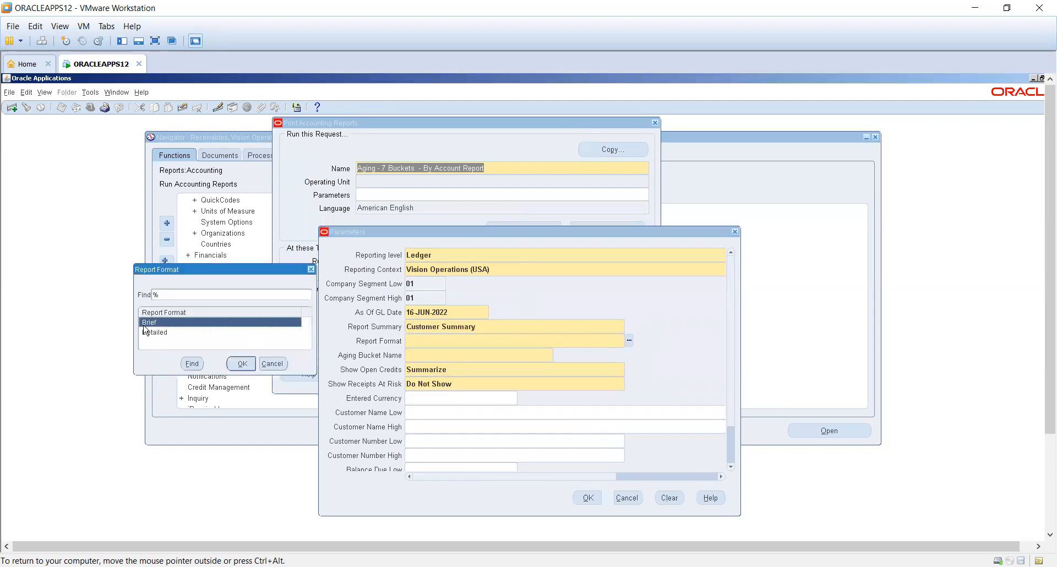
{"action": "double_click", "coordinate": [157, 333]}
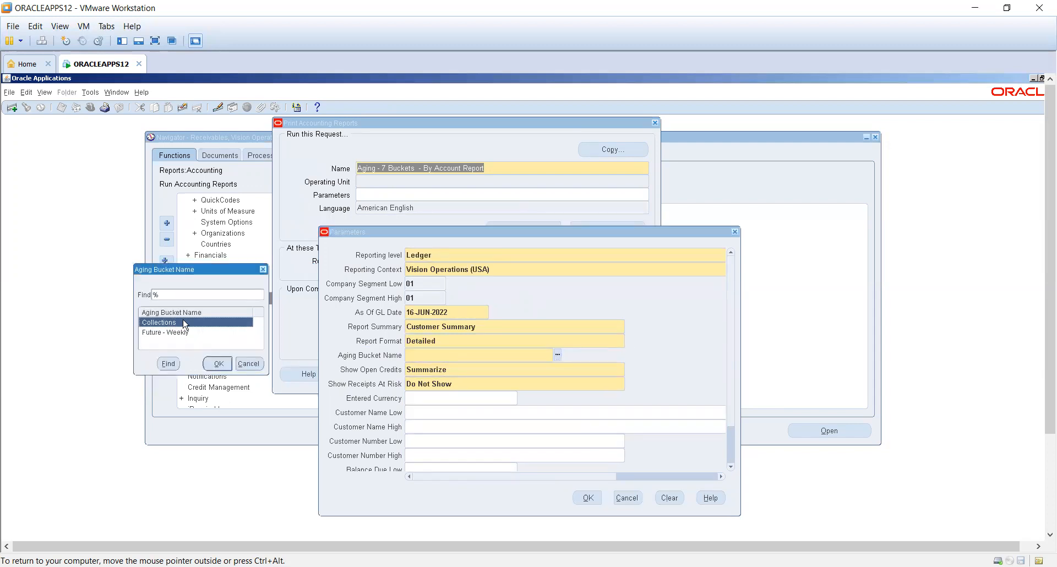
{"action": "double_click", "coordinate": [181, 323]}
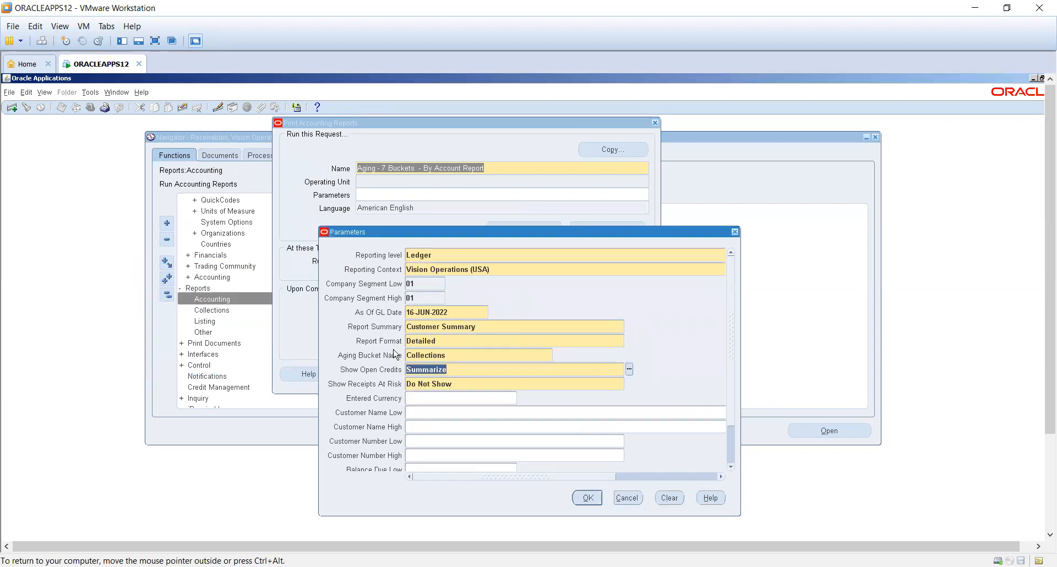
- Accept the aging report's parameters with the optional filters left blank, and submit the request without adding another
{"action": "left_click", "coordinate": [471, 384]}
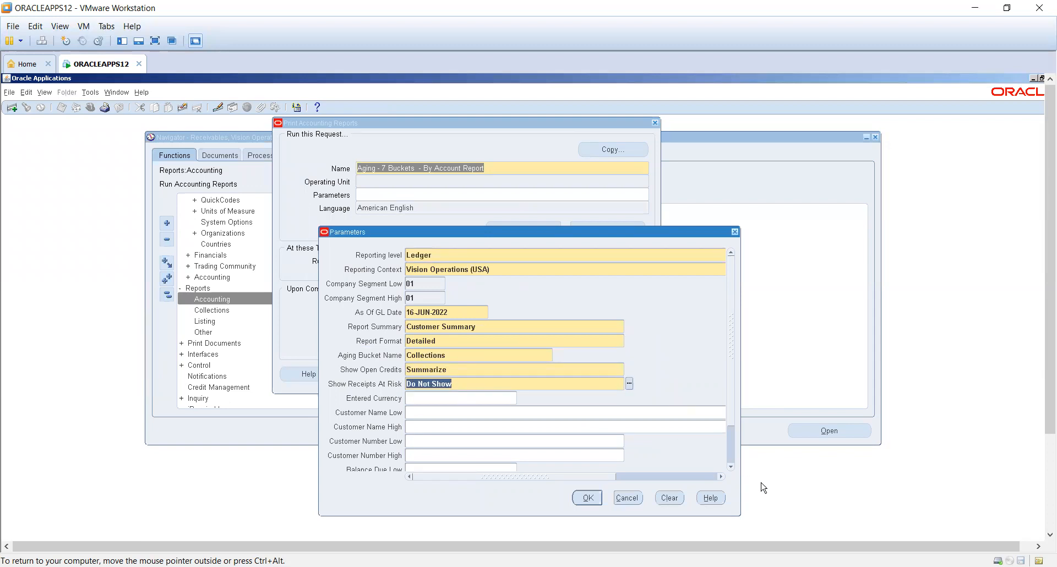
{"action": "left_click", "coordinate": [733, 456]}
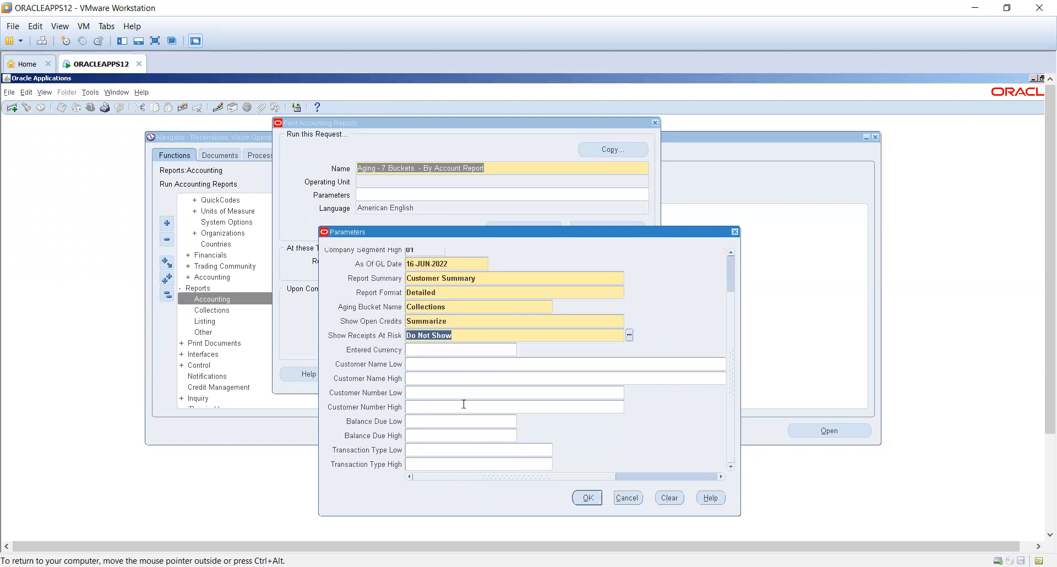
{"action": "left_click", "coordinate": [450, 351]}
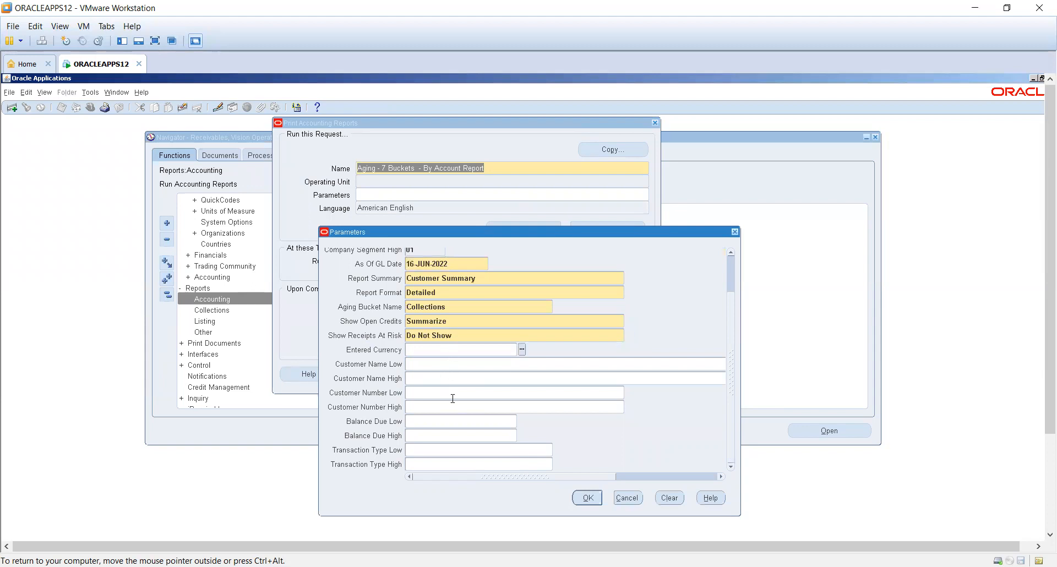
{"action": "left_click", "coordinate": [446, 420]}
{"action": "left_click", "coordinate": [433, 455]}
{"action": "left_click", "coordinate": [588, 498]}
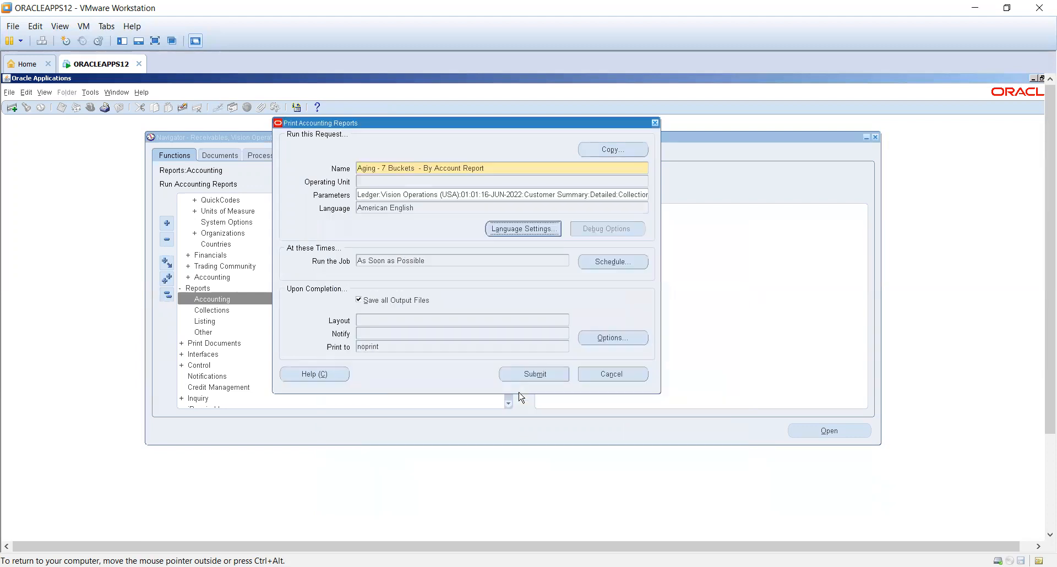
{"action": "left_click", "coordinate": [553, 379]}
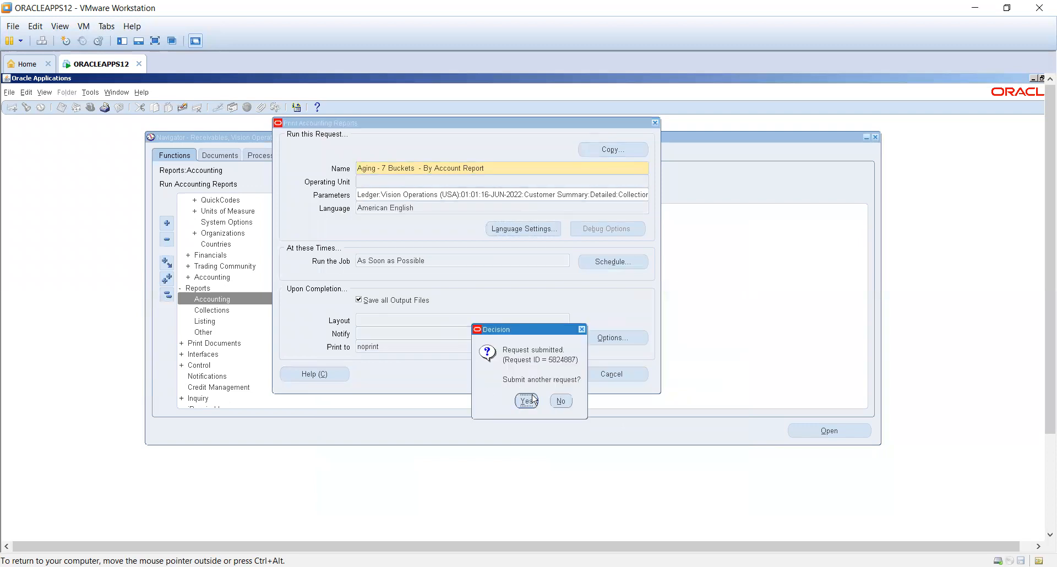
{"action": "left_click", "coordinate": [563, 400]}
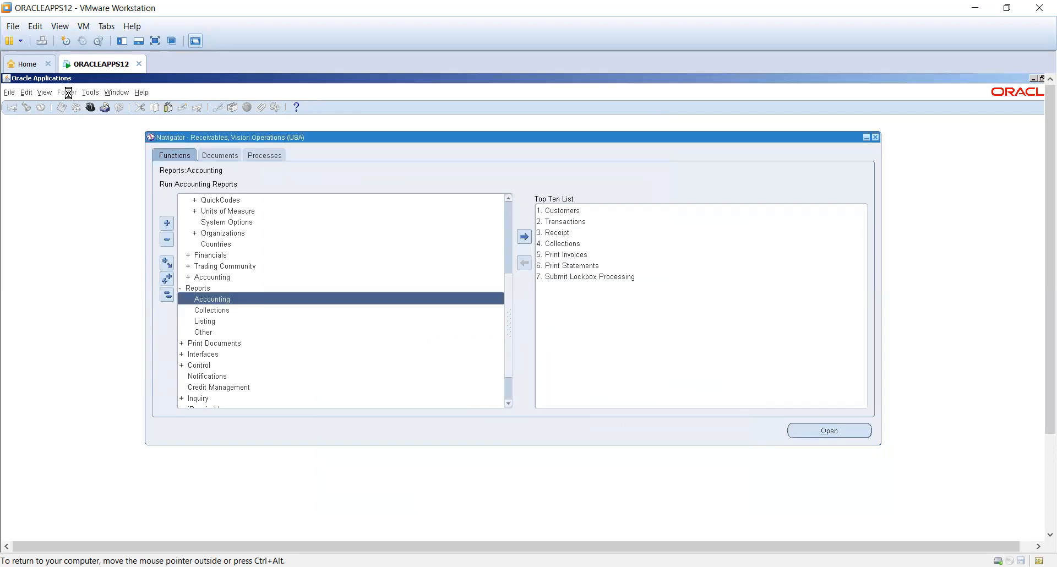
- Open the requests window and list all of my requests
{"action": "left_click", "coordinate": [46, 91]}
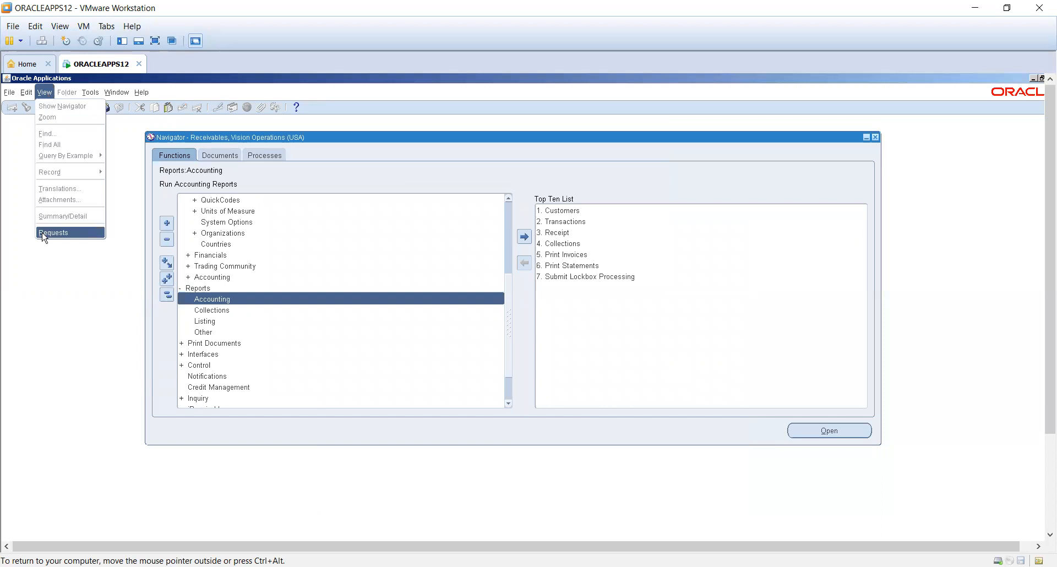
{"action": "left_click", "coordinate": [52, 231]}
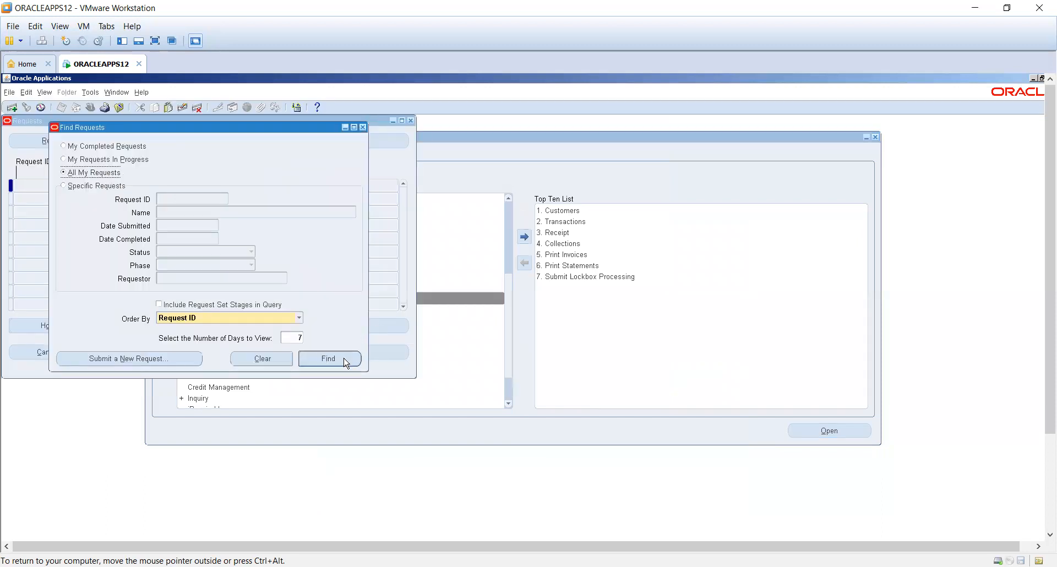
{"action": "key", "text": "Return"}
- Refresh the requests list repeatedly to follow the aging report's progress, and move the requests window over the navigator
{"action": "left_click", "coordinate": [46, 141]}
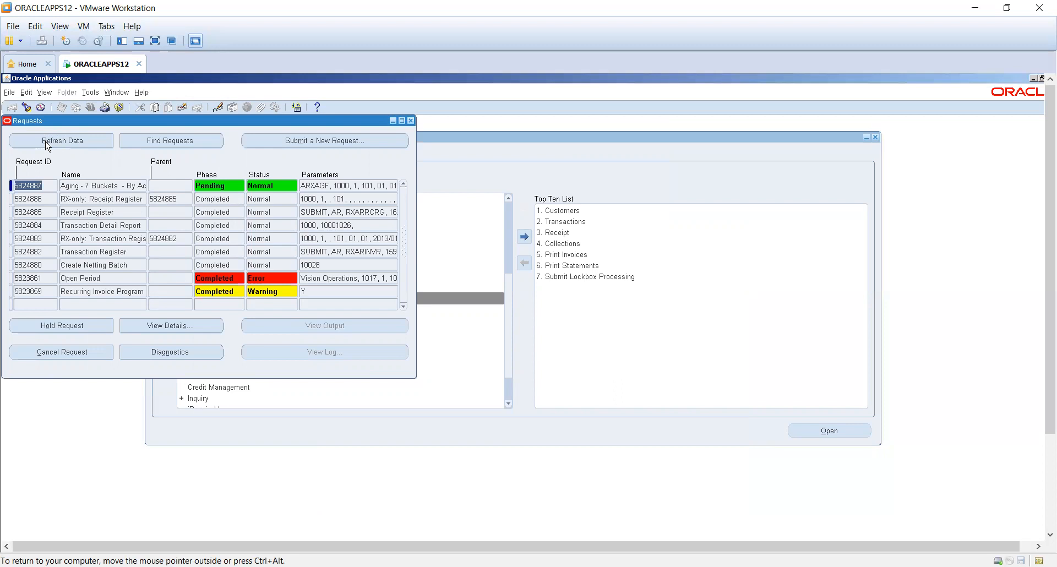
{"action": "left_click", "coordinate": [46, 142]}
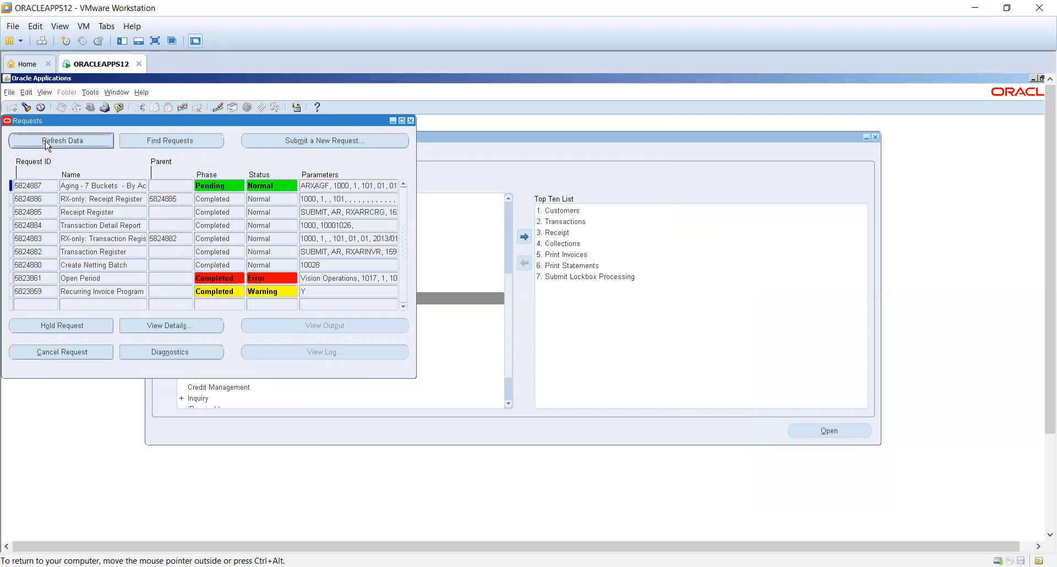
{"action": "left_click", "coordinate": [46, 141]}
{"action": "left_click", "coordinate": [46, 142]}
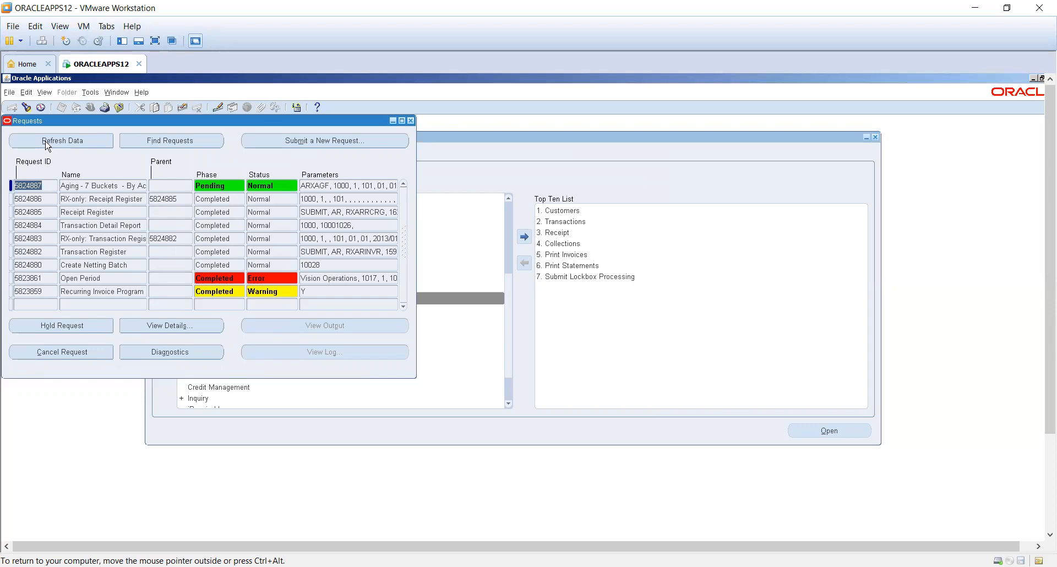
{"action": "left_click", "coordinate": [47, 142]}
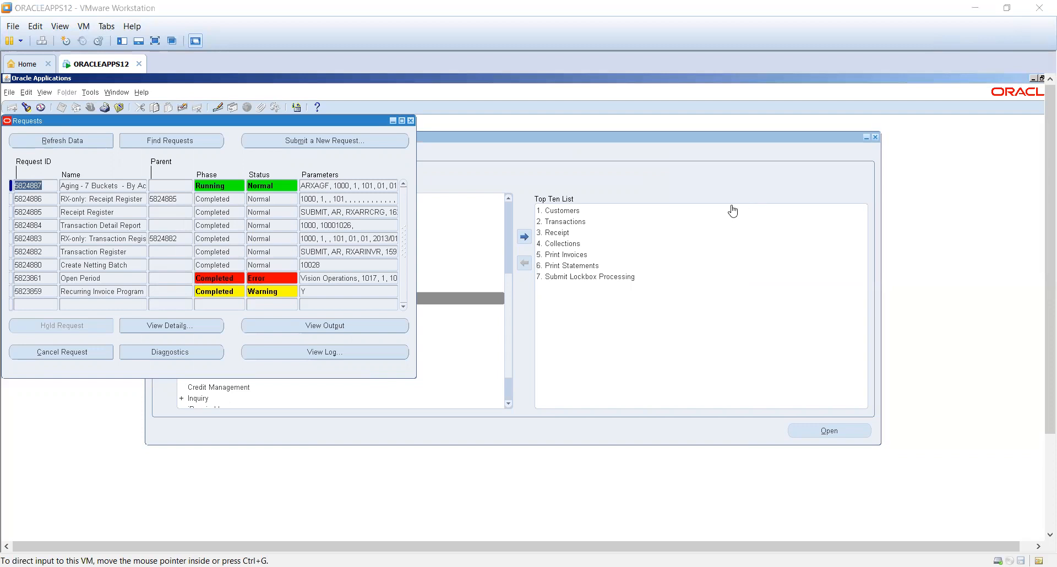
{"action": "left_click", "coordinate": [46, 143]}
{"action": "left_click", "coordinate": [46, 143]}
{"action": "left_click_drag", "start_coordinate": [70, 121], "coordinate": [252, 149]}
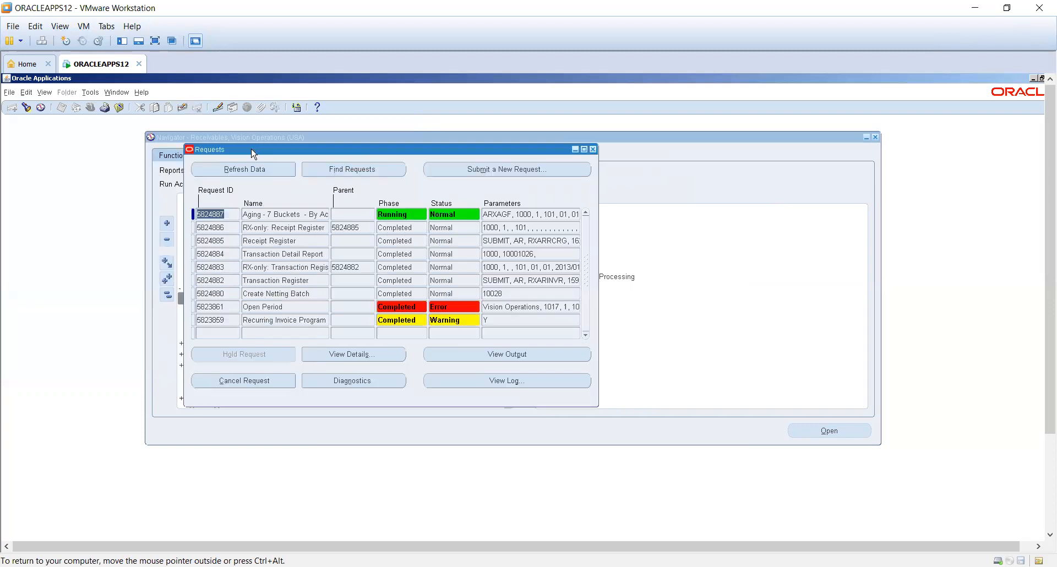
{"action": "left_click", "coordinate": [227, 174]}
{"action": "left_click", "coordinate": [229, 175]}
- View the output of the completed Aging - 7 Buckets report and maximize its browser window
{"action": "left_click", "coordinate": [272, 216]}
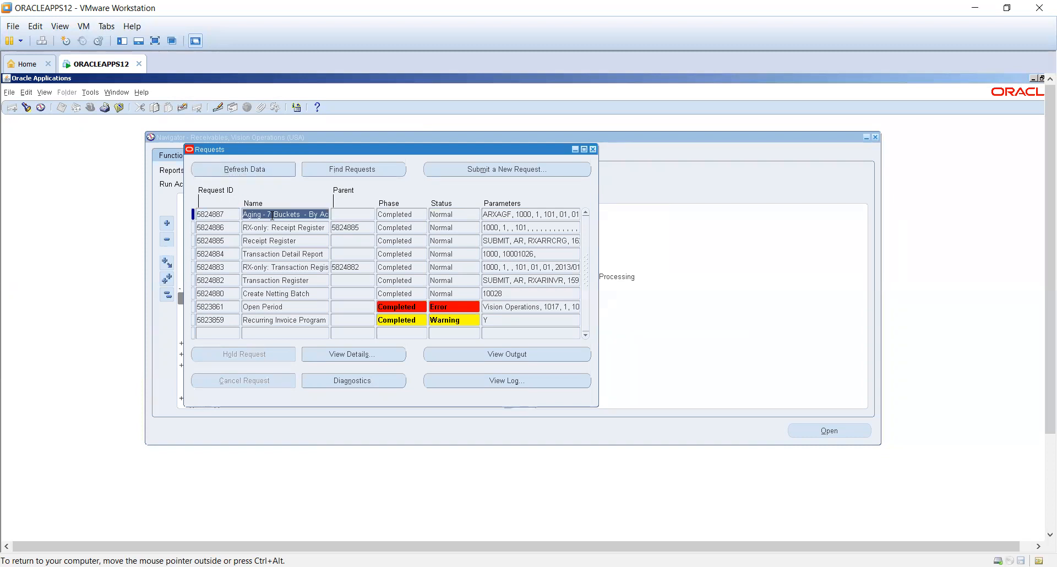
{"action": "left_click", "coordinate": [508, 355]}
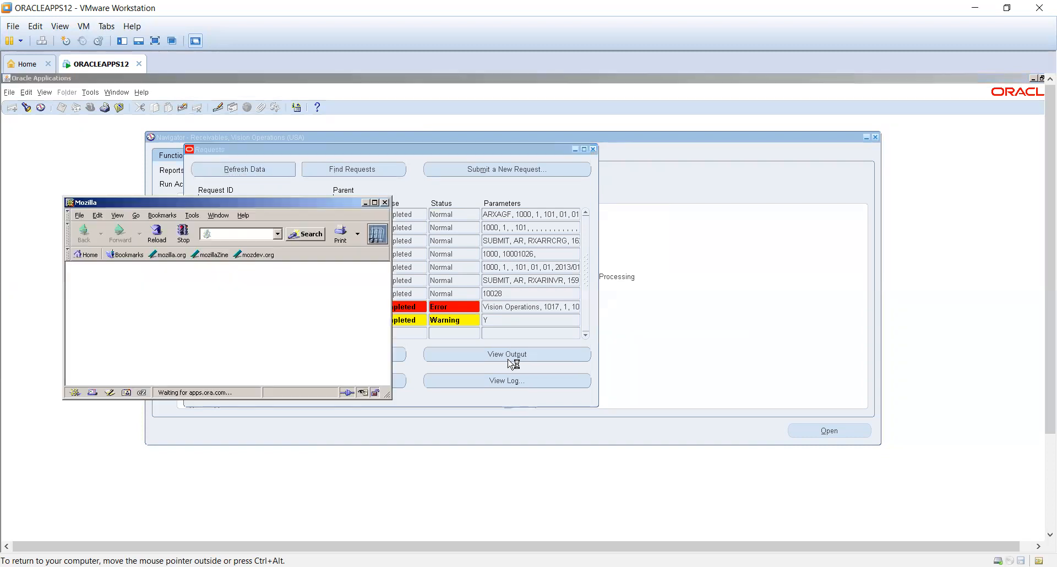
{"action": "left_click", "coordinate": [375, 203]}
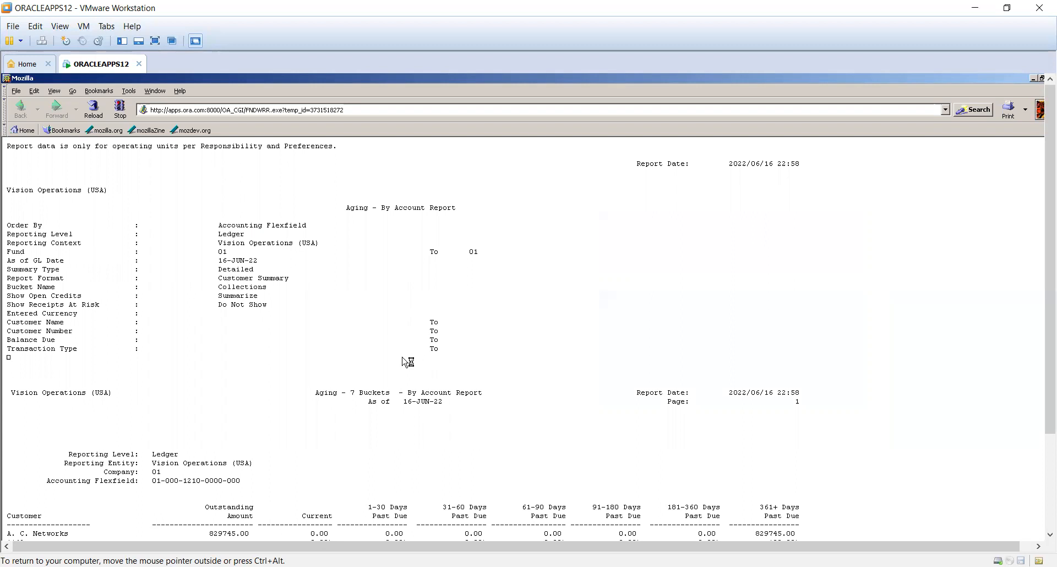
- Examine the outstanding amount and the 361+ days past due amount for A. C. Networks in the aging report
{"action": "scroll", "coordinate": [465, 326], "scroll_direction": "down", "scroll_amount": 3}
{"action": "scroll", "coordinate": [457, 331], "scroll_direction": "down", "scroll_amount": 5}
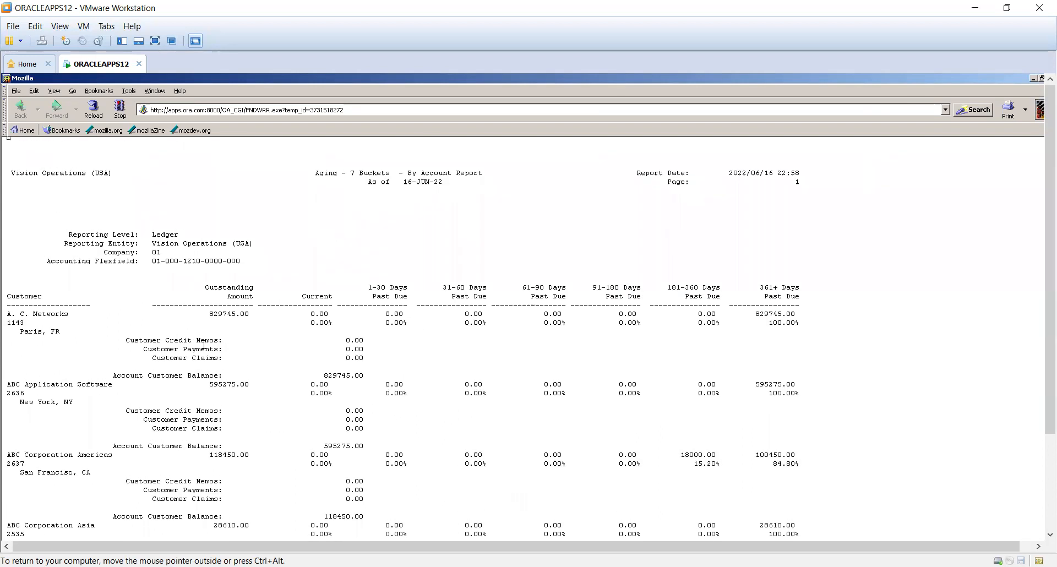
{"action": "left_click_drag", "start_coordinate": [37, 313], "coordinate": [74, 307]}
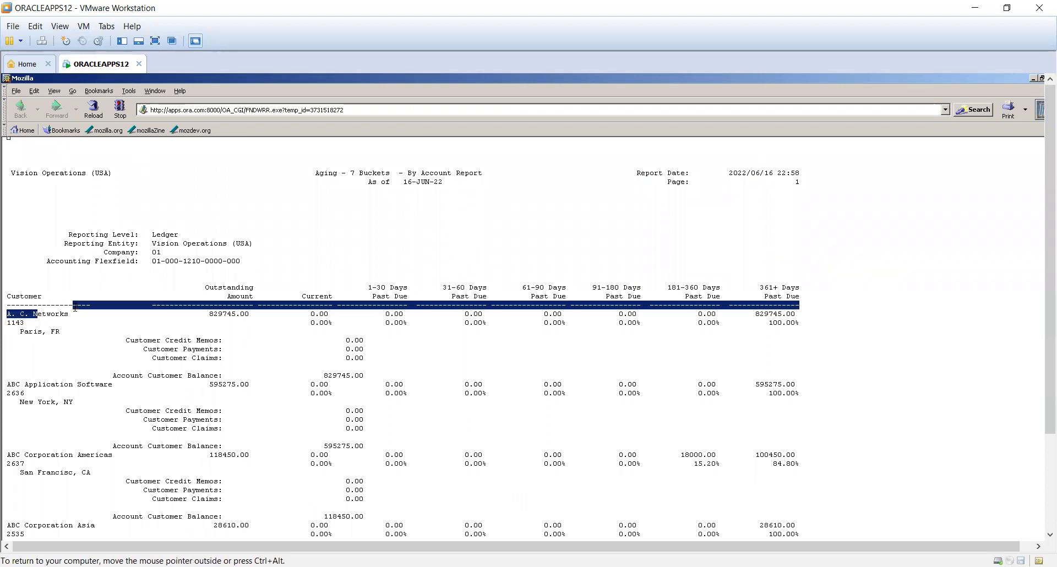
{"action": "left_click", "coordinate": [228, 314]}
{"action": "left_click_drag", "start_coordinate": [209, 314], "coordinate": [249, 314]}
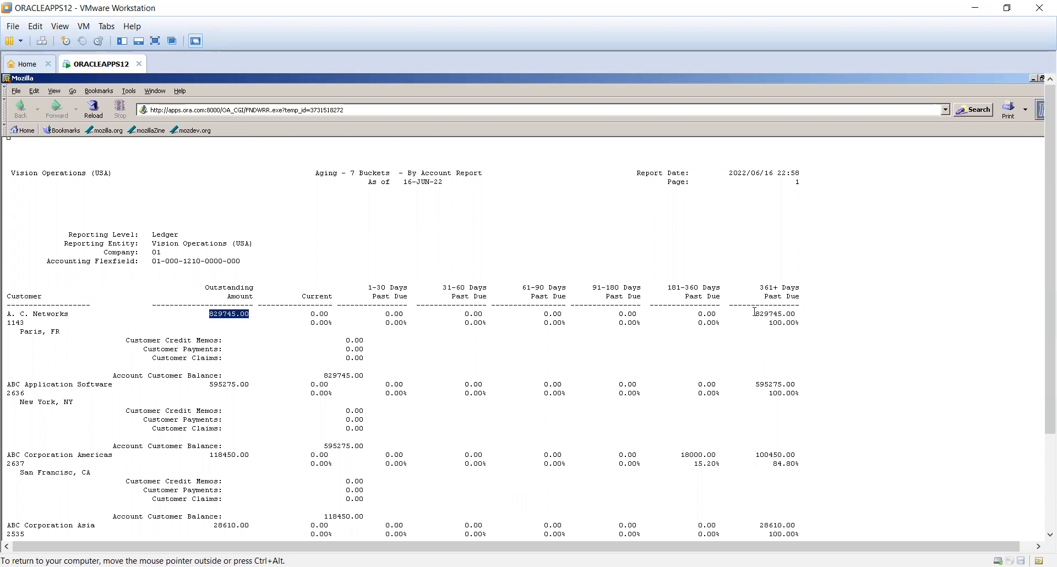
{"action": "left_click_drag", "start_coordinate": [754, 313], "coordinate": [797, 314]}
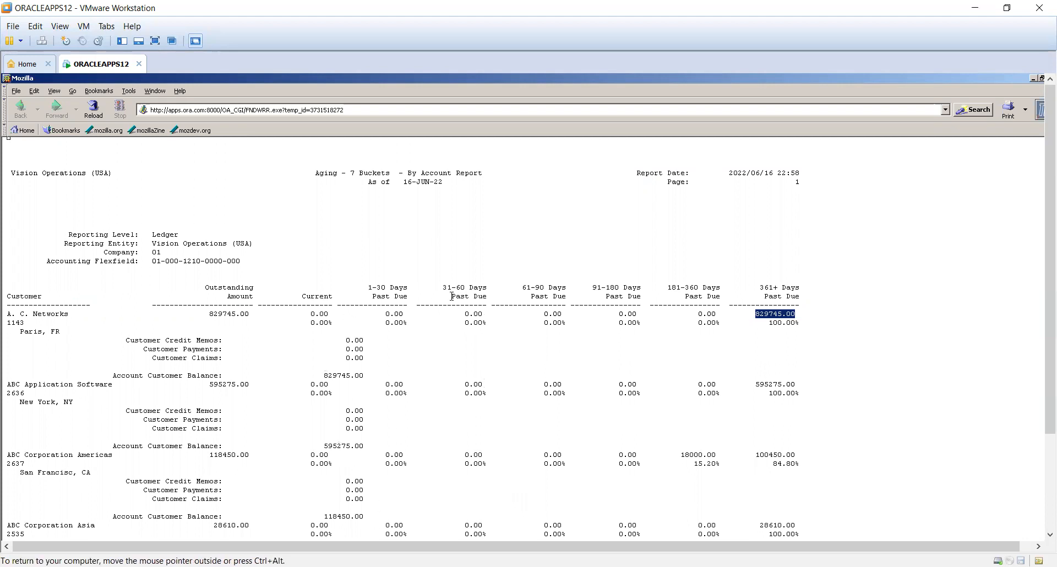
- Examine the remaining customers' aging balances and the accounting flexfield in the report's page headers
{"action": "scroll", "coordinate": [120, 342], "scroll_direction": "down", "scroll_amount": 9}
{"action": "scroll", "coordinate": [125, 345], "scroll_direction": "up", "scroll_amount": 10}
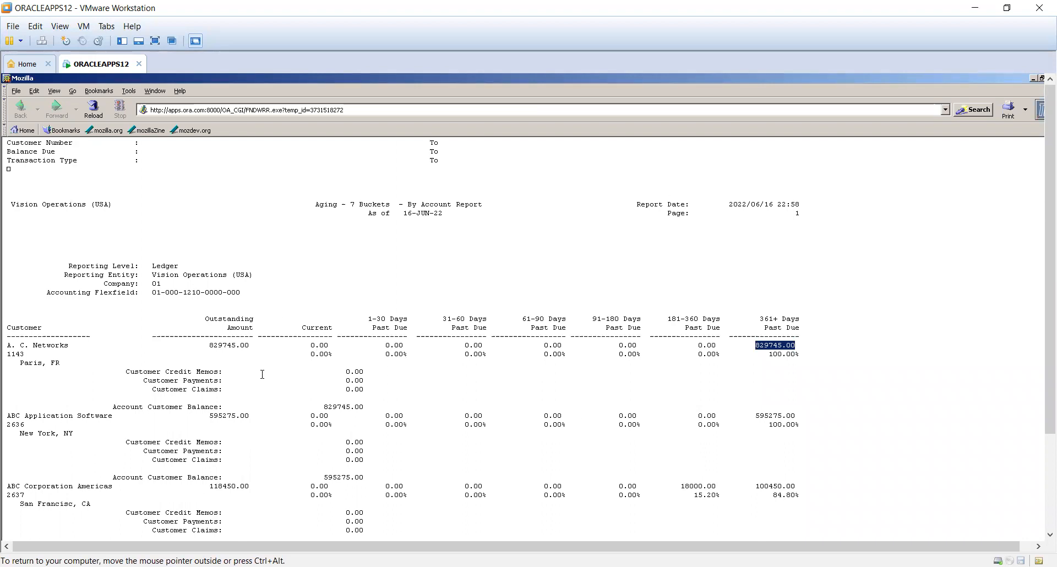
{"action": "scroll", "coordinate": [262, 375], "scroll_direction": "down", "scroll_amount": 5}
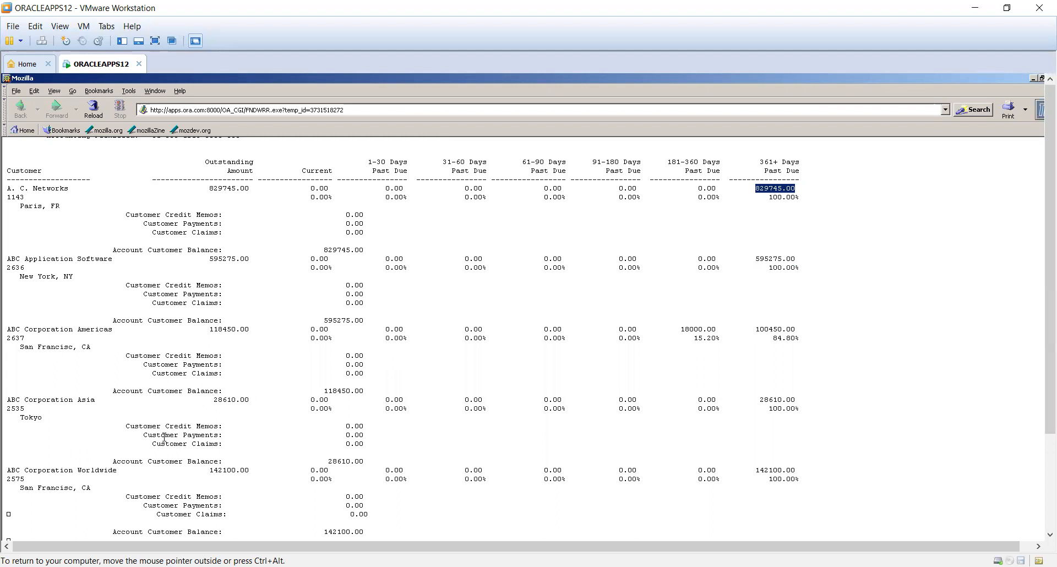
{"action": "scroll", "coordinate": [164, 436], "scroll_direction": "down", "scroll_amount": 10}
{"action": "scroll", "coordinate": [167, 360], "scroll_direction": "up", "scroll_amount": 10}
{"action": "scroll", "coordinate": [166, 361], "scroll_direction": "up", "scroll_amount": 5}
{"action": "left_click_drag", "start_coordinate": [152, 292], "coordinate": [245, 293]}
{"action": "scroll", "coordinate": [204, 387], "scroll_direction": "down", "scroll_amount": 13}
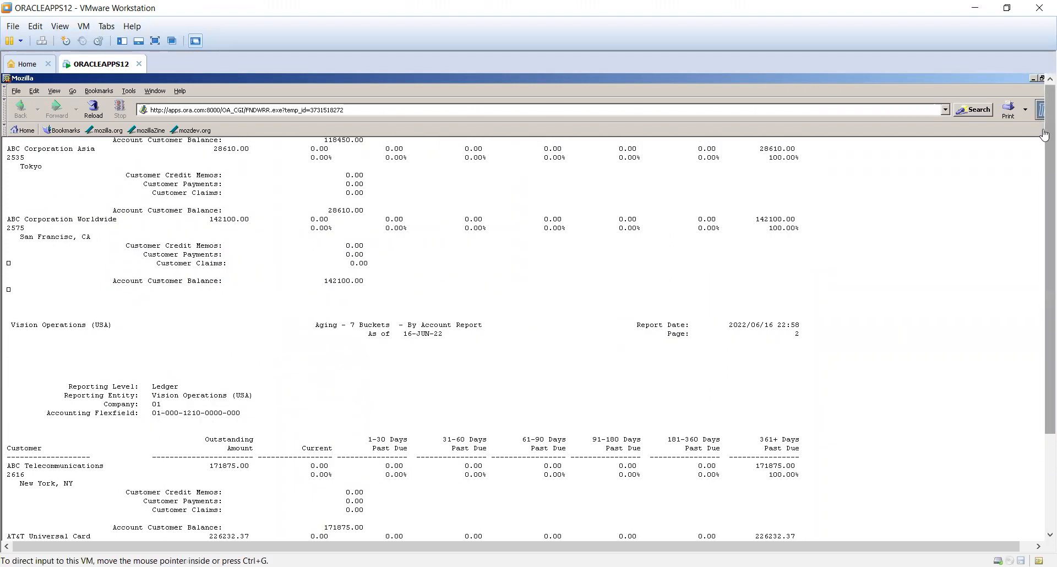
{"action": "scroll", "coordinate": [1045, 135], "scroll_direction": "down", "scroll_amount": 3}
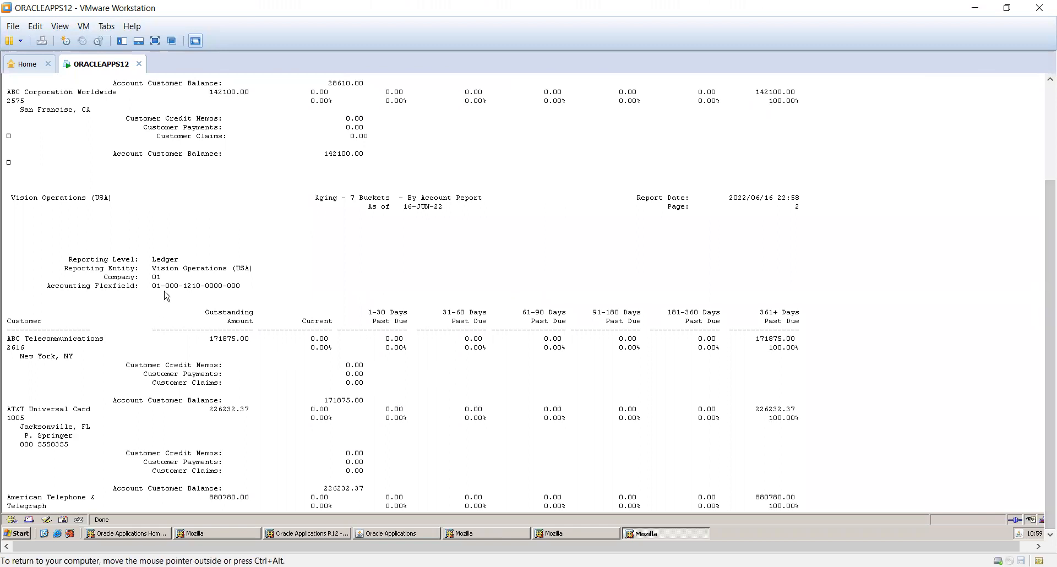
{"action": "left_click_drag", "start_coordinate": [148, 282], "coordinate": [277, 295]}
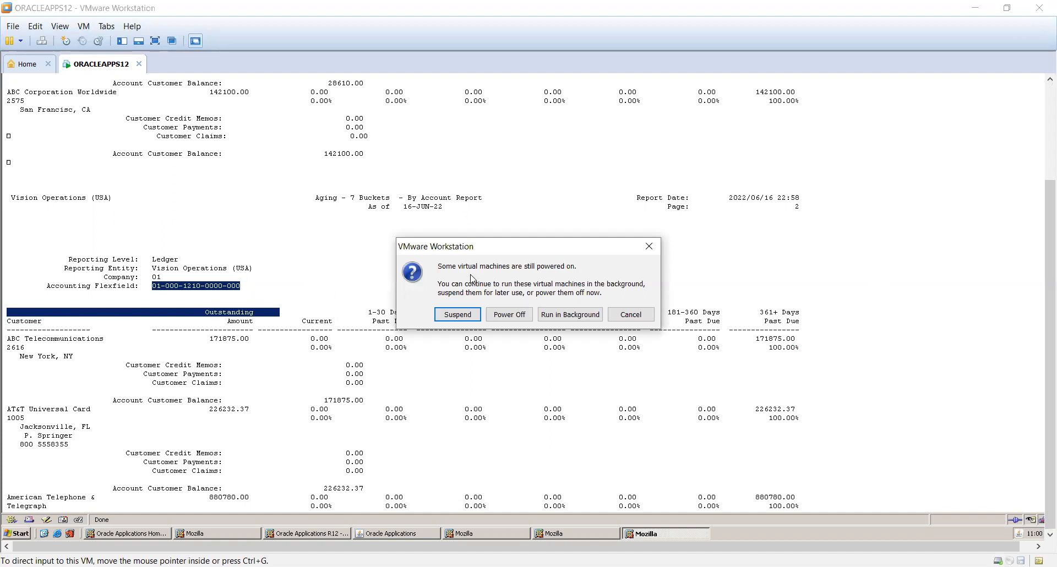
- Cancel the virtual machine shutdown, and close the aging report output and the requests window
{"action": "left_click", "coordinate": [631, 314]}
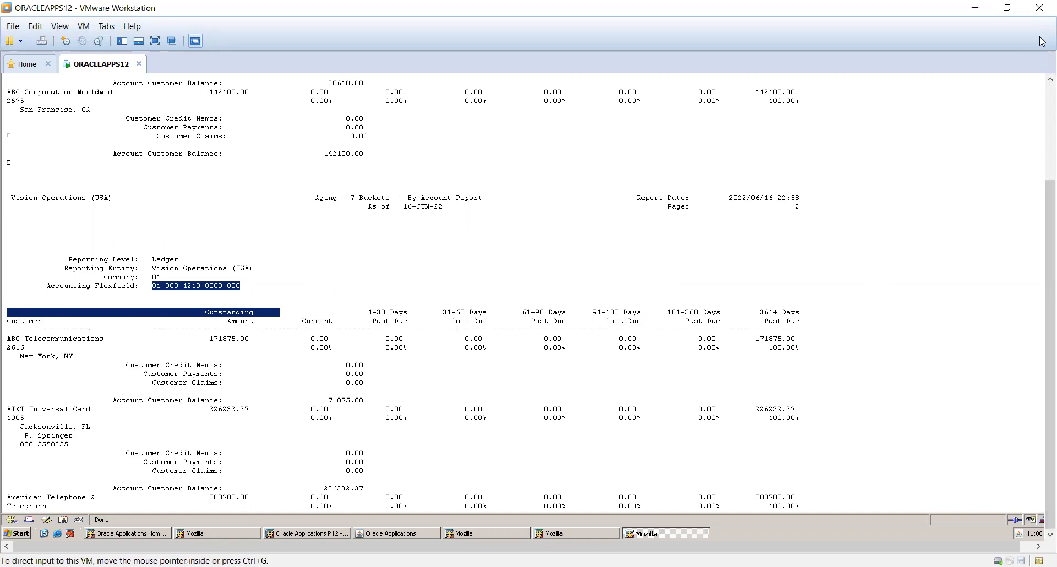
{"action": "left_click", "coordinate": [1047, 111]}
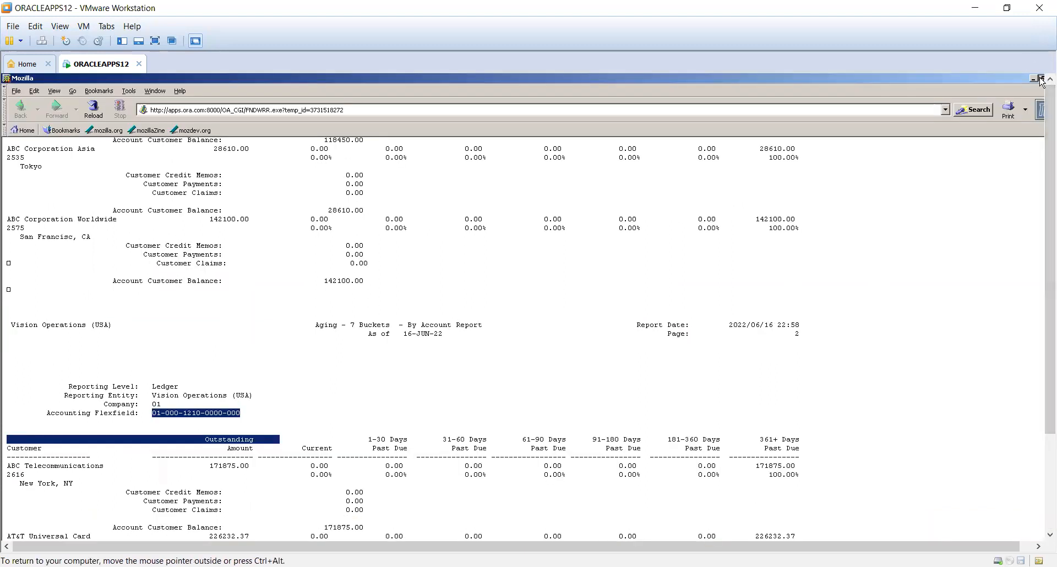
{"action": "left_click", "coordinate": [1040, 78]}
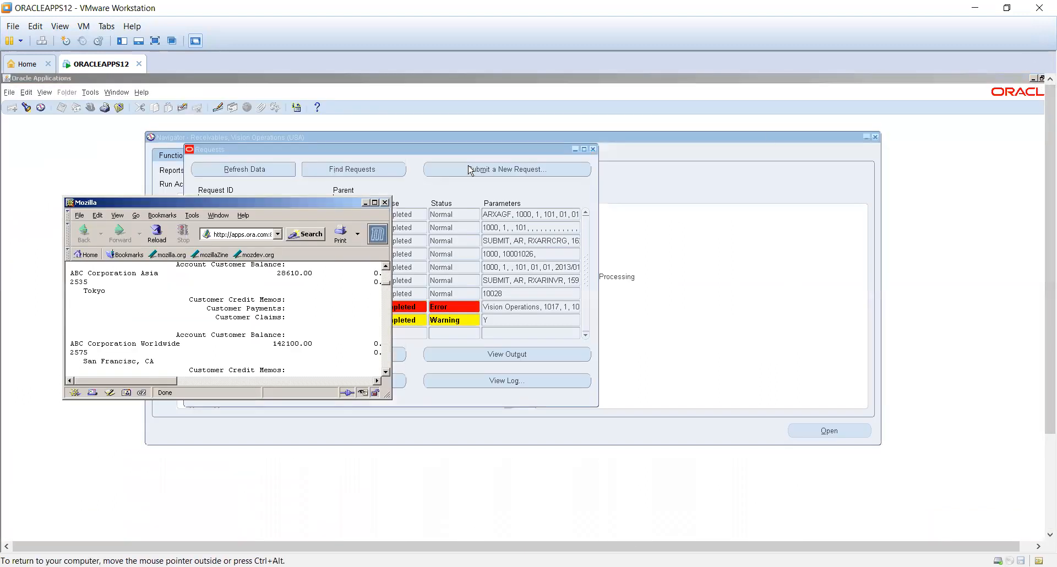
{"action": "left_click", "coordinate": [385, 202]}
{"action": "left_click", "coordinate": [593, 149]}
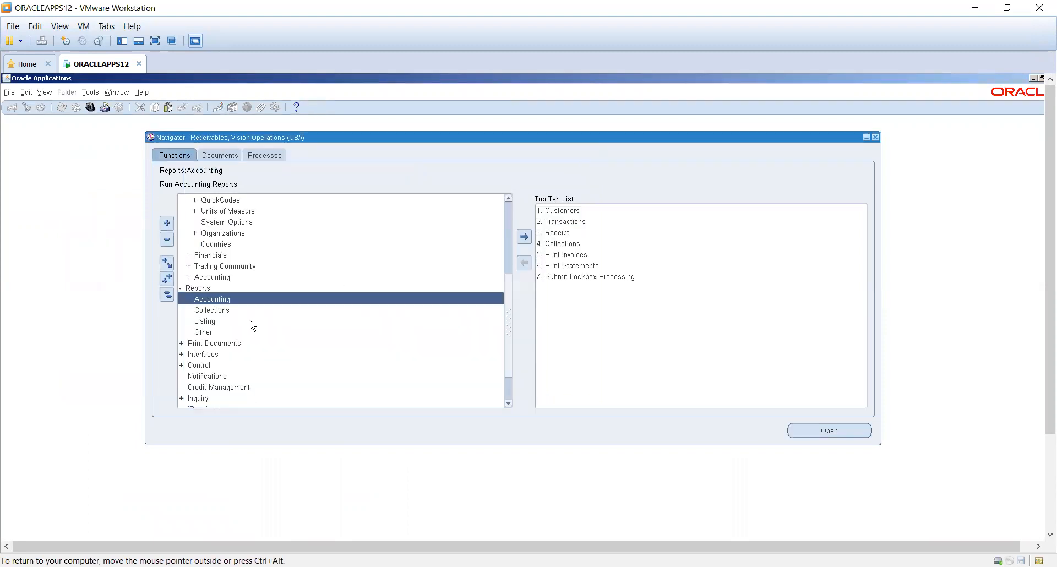
- Expand the Control and Accounting functions in the navigator and open Open/Close Periods
{"action": "double_click", "coordinate": [208, 366]}
{"action": "left_click_drag", "start_coordinate": [507, 263], "coordinate": [512, 326]}
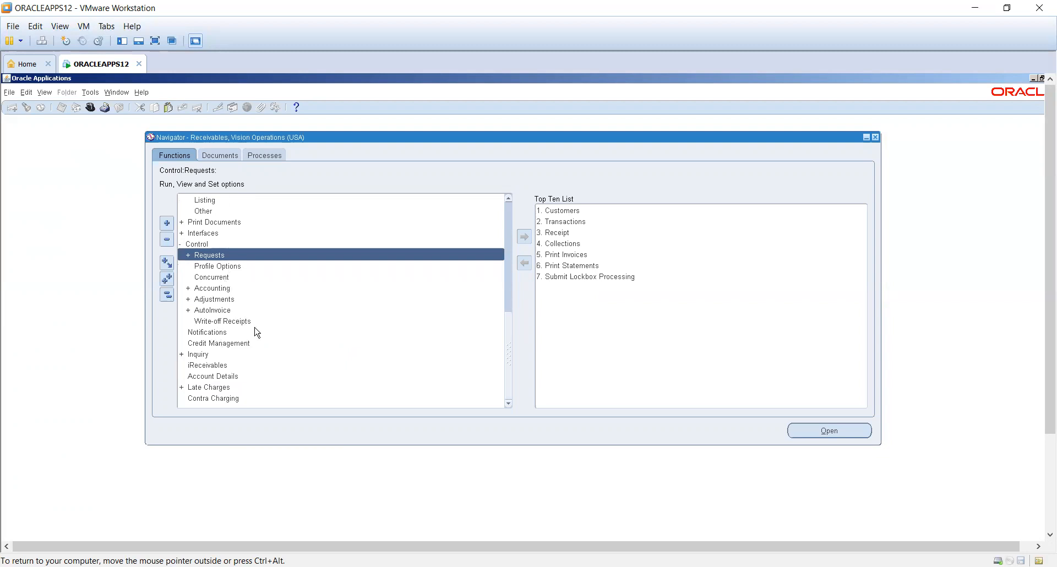
{"action": "double_click", "coordinate": [237, 289]}
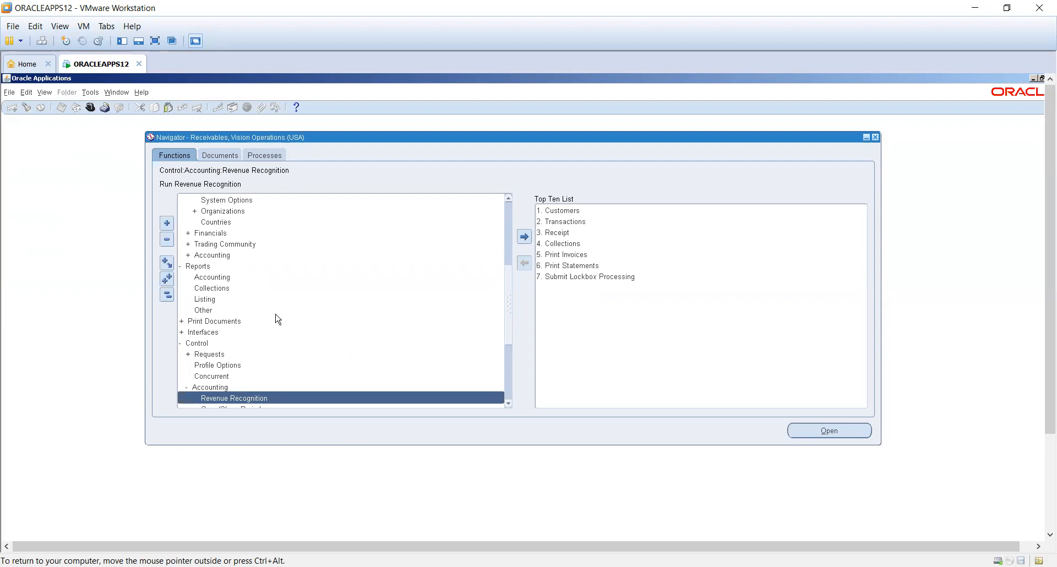
{"action": "scroll", "coordinate": [275, 318], "scroll_direction": "down", "scroll_amount": 2}
{"action": "scroll", "coordinate": [276, 318], "scroll_direction": "down", "scroll_amount": 1}
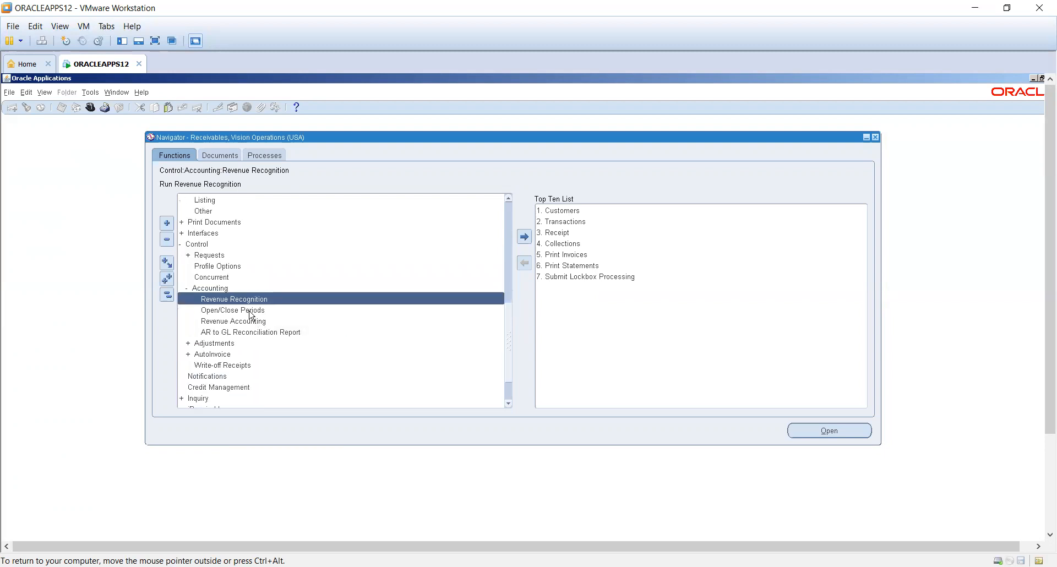
{"action": "left_click", "coordinate": [250, 311]}
{"action": "double_click", "coordinate": [249, 311]}
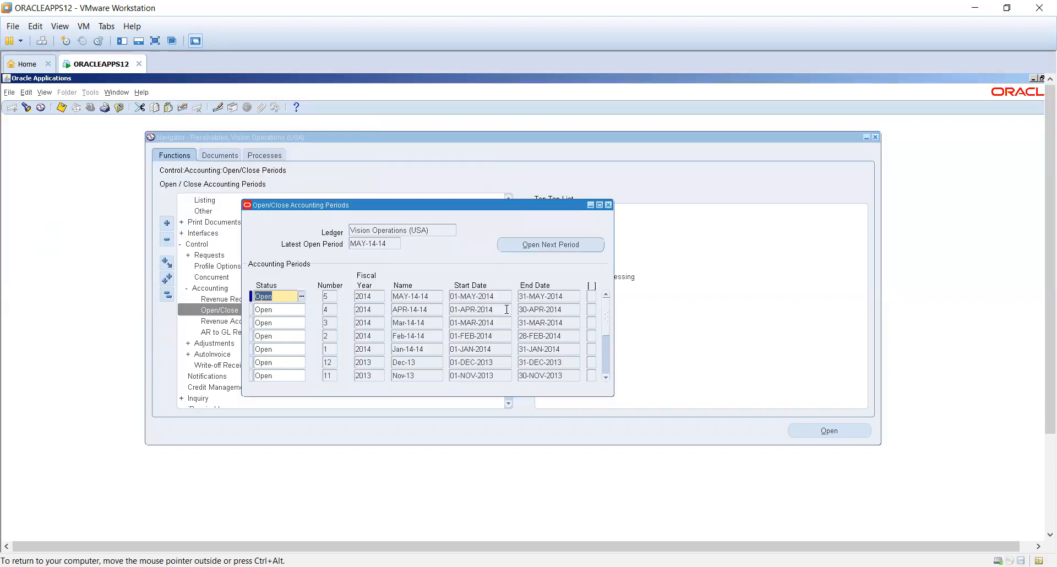
- Set the status of the May-09 accounting period to Closed
{"action": "left_click", "coordinate": [606, 370]}
{"action": "left_click", "coordinate": [606, 371]}
{"action": "left_click", "coordinate": [606, 371]}
{"action": "left_click", "coordinate": [606, 371]}
{"action": "left_click", "coordinate": [606, 371]}
{"action": "left_click", "coordinate": [606, 370]}
{"action": "left_click", "coordinate": [606, 370]}
{"action": "left_click", "coordinate": [606, 371]}
{"action": "left_click", "coordinate": [606, 370]}
{"action": "left_click", "coordinate": [290, 375]}
{"action": "type", "text": "closed"}
{"action": "key", "text": "Tab"}
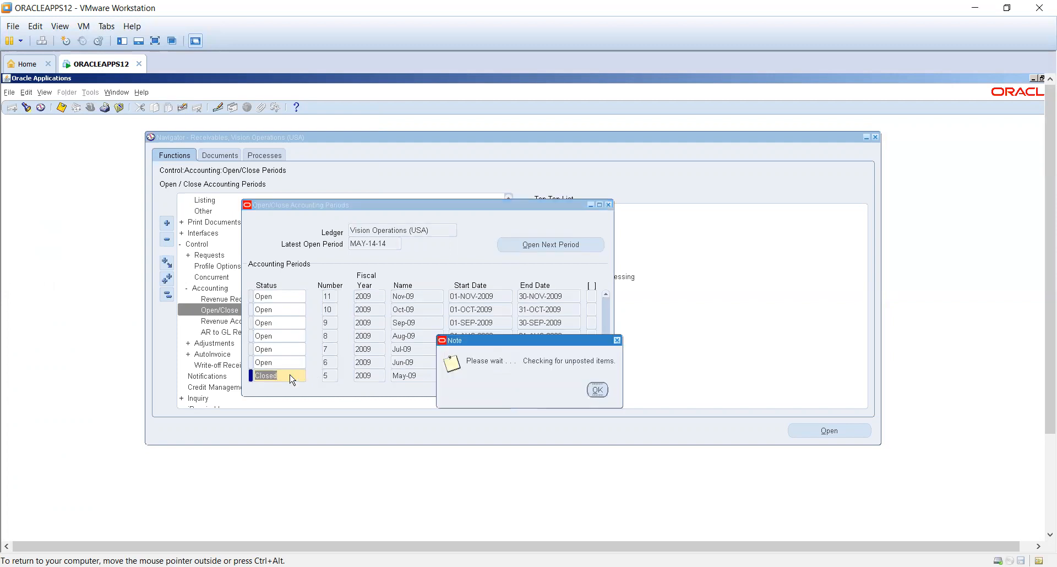